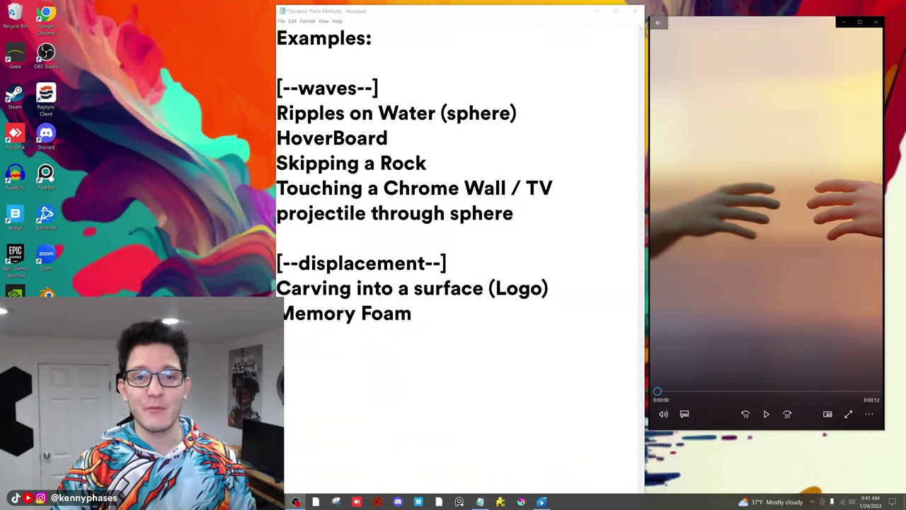
Play the example video of the hands effect
left_click(766, 413)
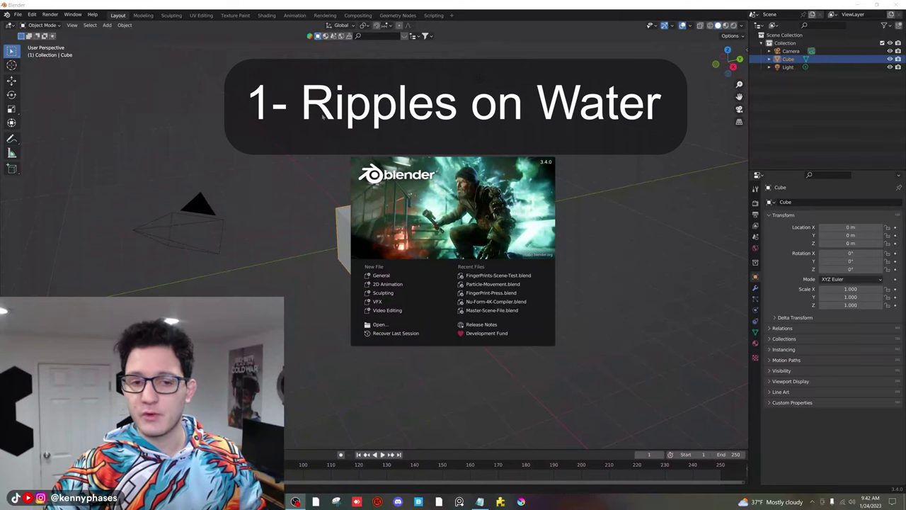
Dismiss the splash screen and delete the default cube, light and camera to empty the scene
left_click(453, 198)
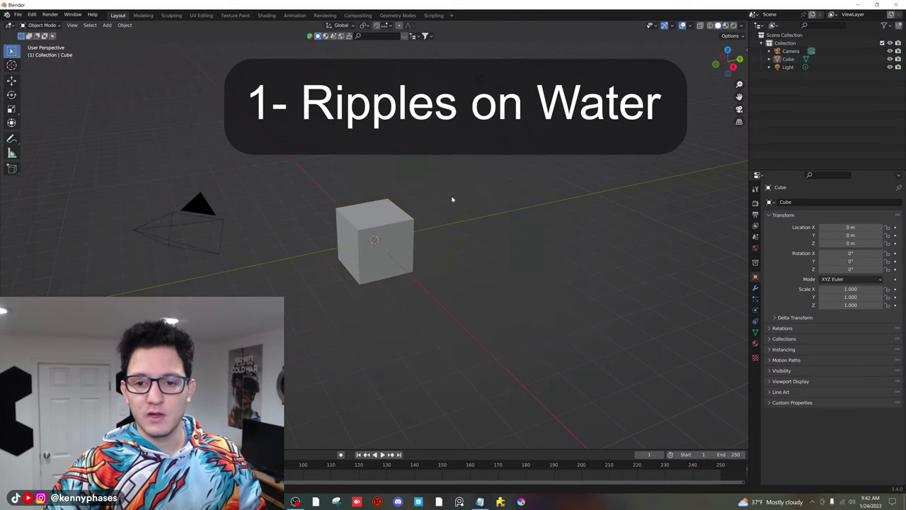
left_click(393, 216)
key("Delete")
left_click(481, 78)
key("Delete")
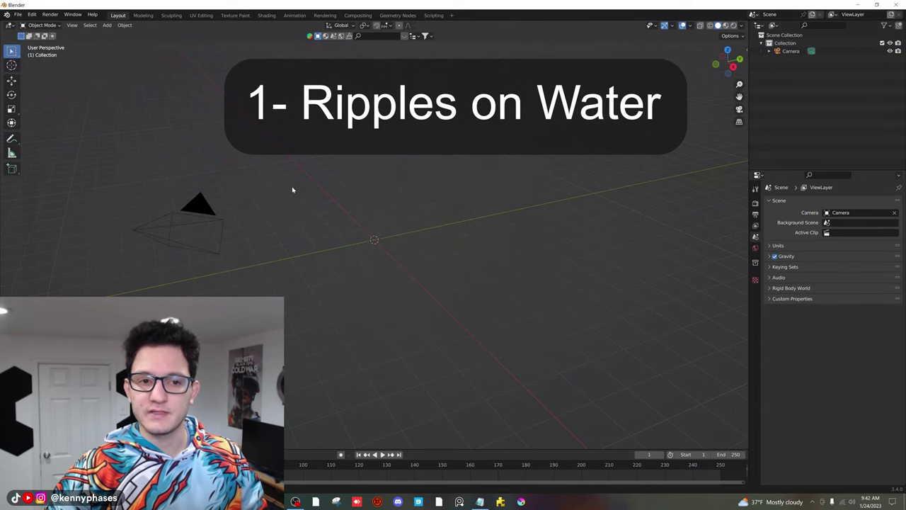
left_click(195, 216)
key("x")
left_click(188, 219)
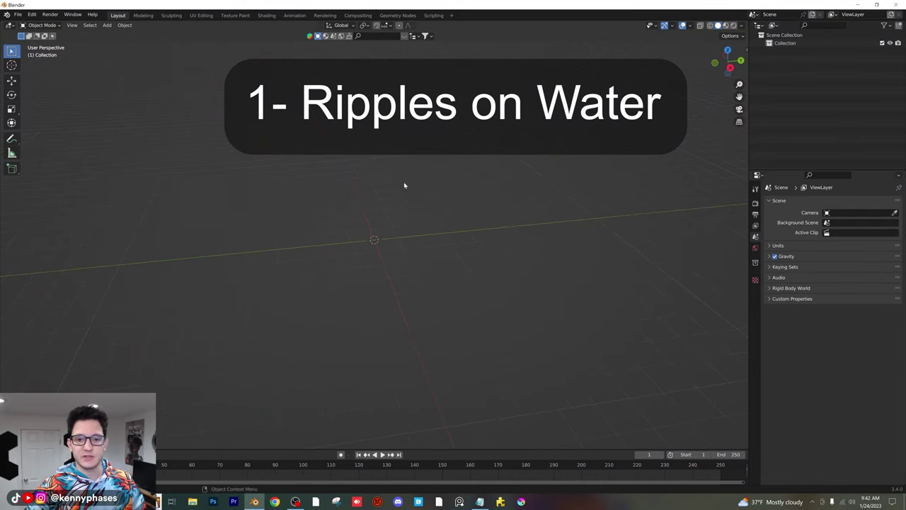
Add a plane mesh at the origin and scale it by a factor of 10
left_click(107, 24)
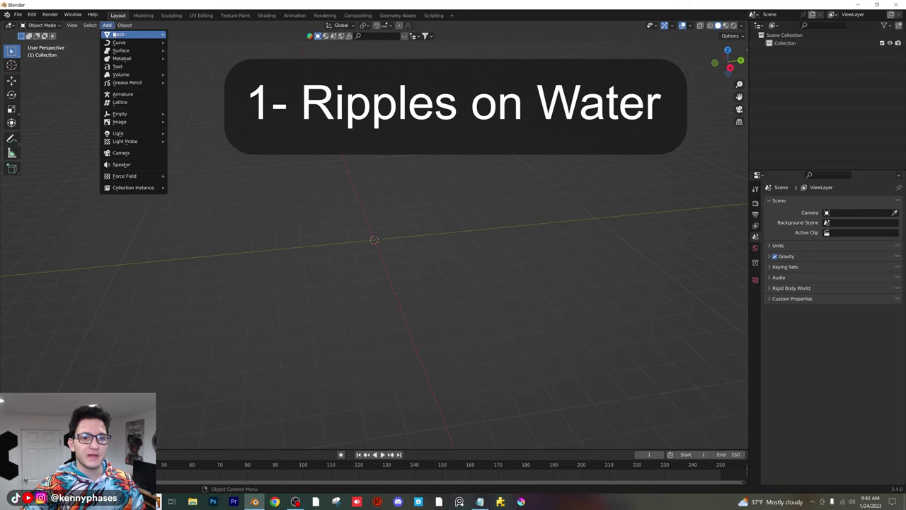
mouse_move(120, 32)
left_click(195, 35)
type("s")
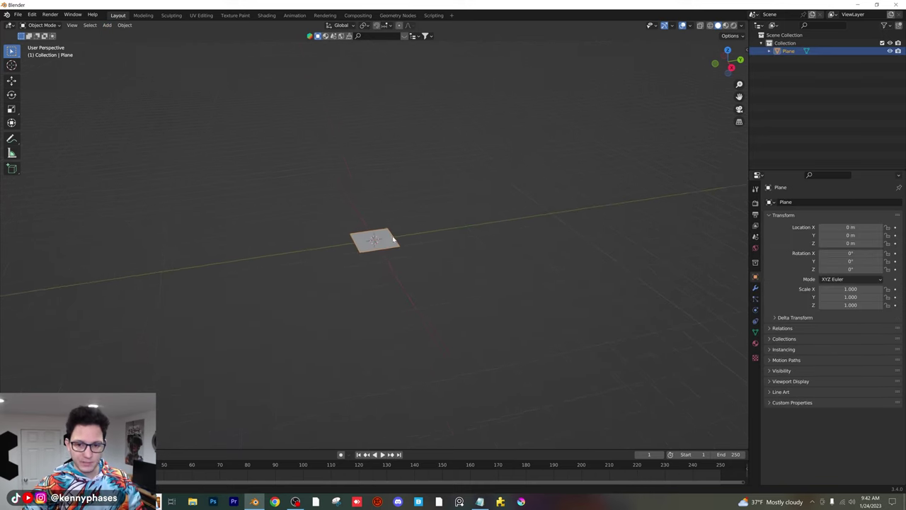
type("10")
key("Return")
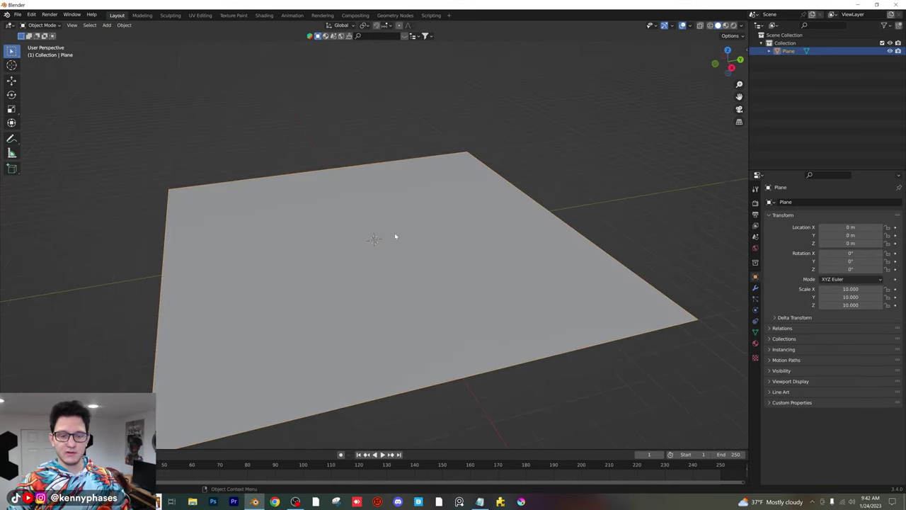
middle_click_drag(179, 297, 267, 236)
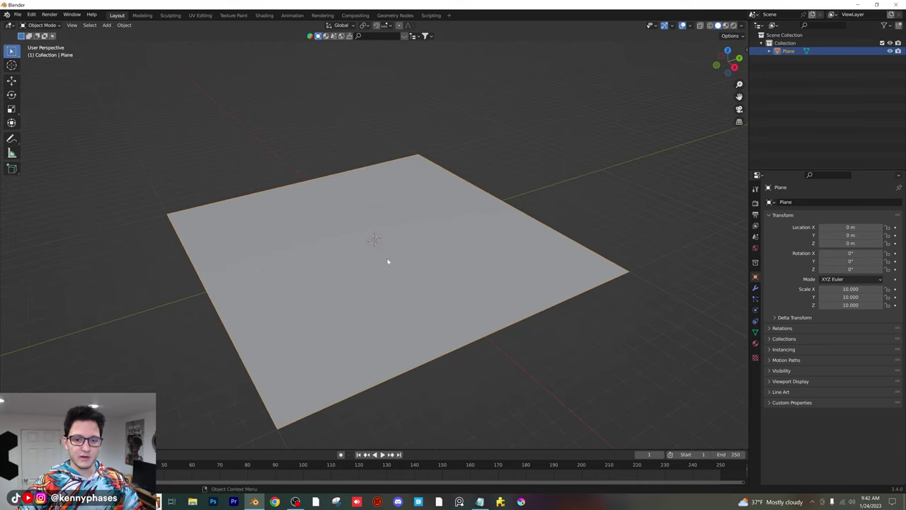
Subdivide the plane's mesh with 20 cuts and return to Object Mode
key("Tab")
right_click(335, 253)
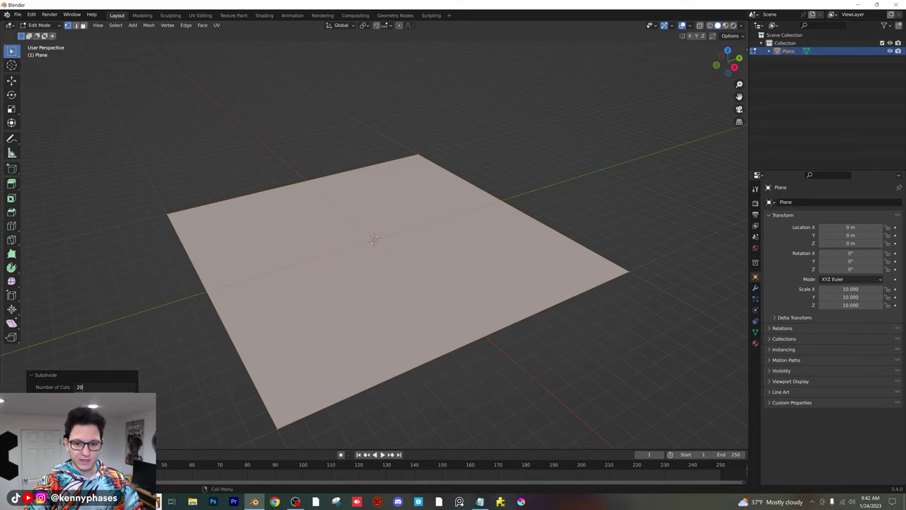
middle_click_drag(212, 318, 276, 315)
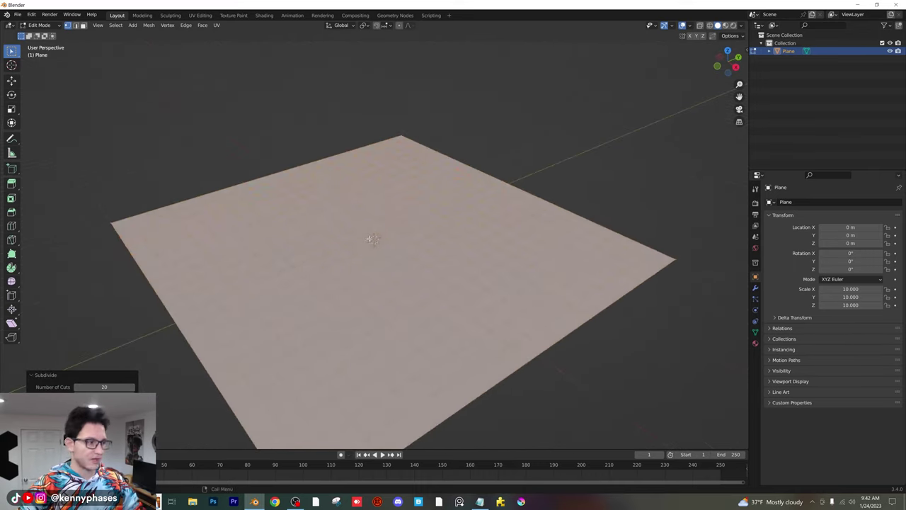
key("Tab")
middle_click_drag(316, 194, 708, 305)
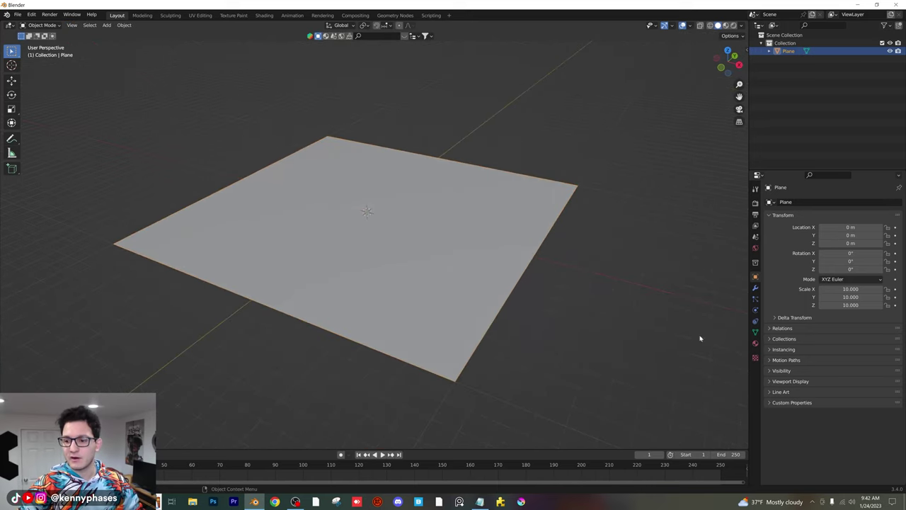
Make the plane a Dynamic Paint canvas and set its surface type to Waves
left_click(754, 310)
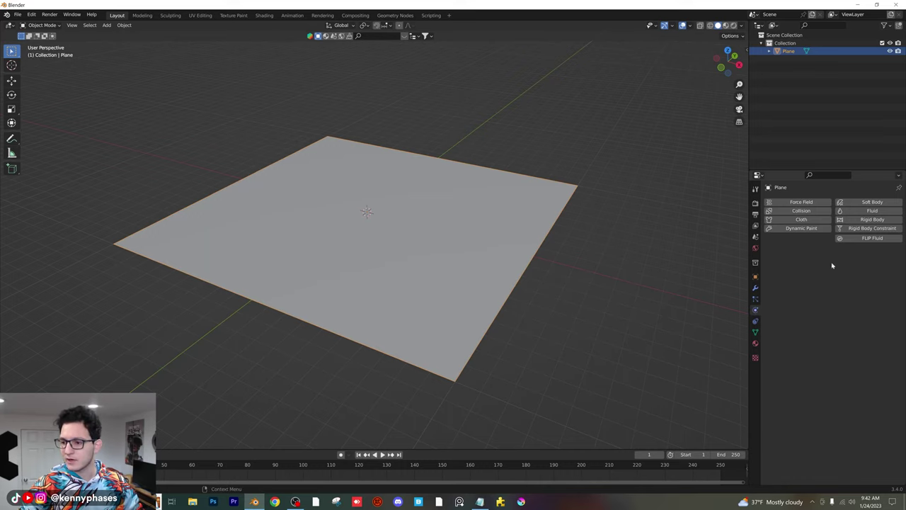
left_click(798, 228)
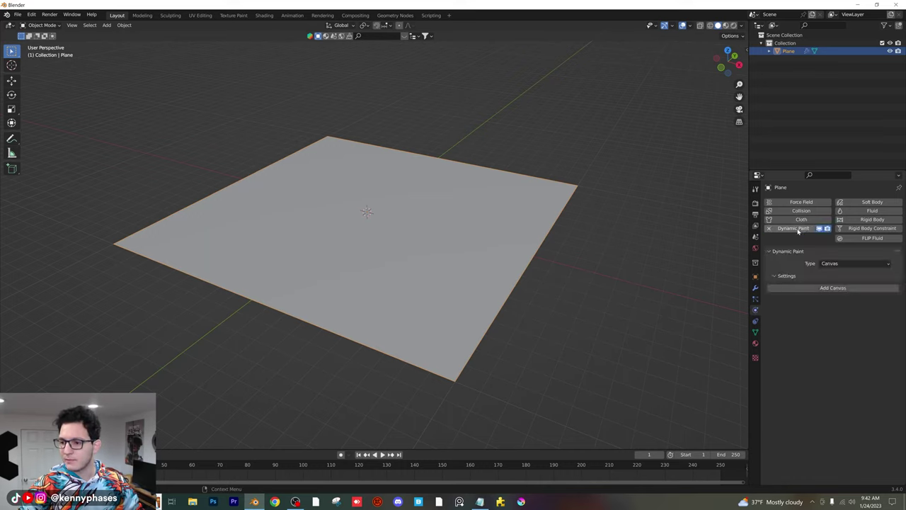
left_click(838, 289)
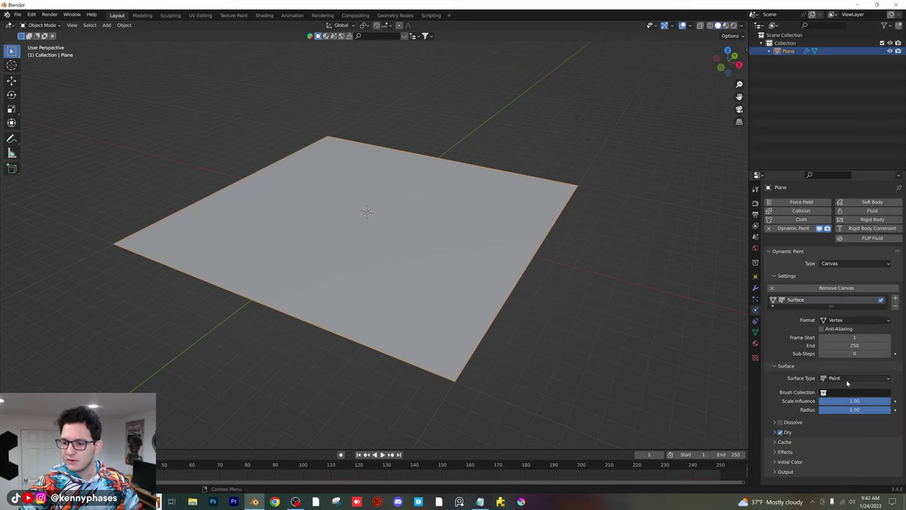
left_click(840, 378)
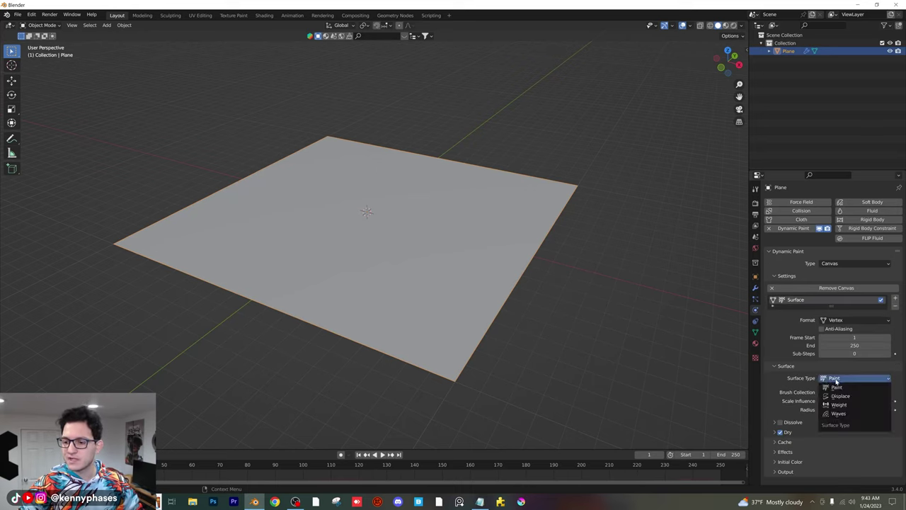
left_click(854, 414)
middle_click_drag(583, 299, 527, 287)
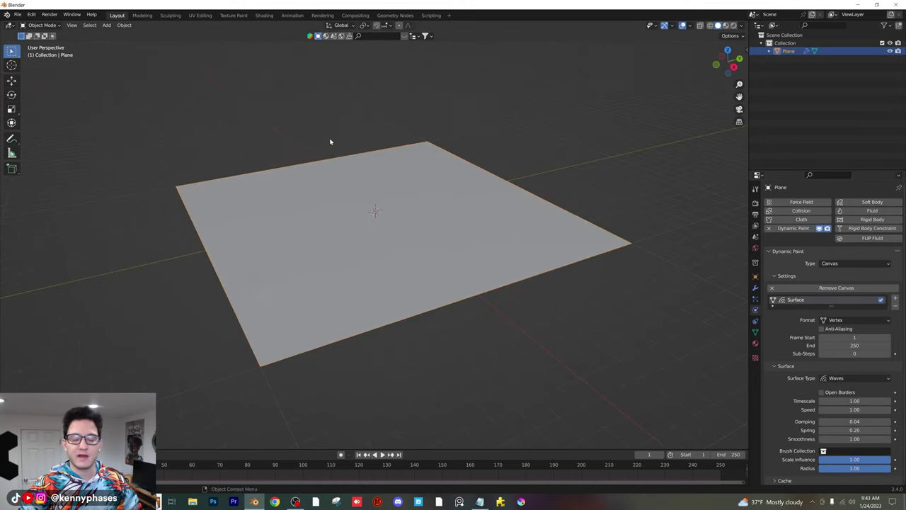
Add a UV sphere, enlarge it and raise it along Z until it floats above the plane
left_click(282, 136)
left_click(106, 25)
mouse_move(117, 34)
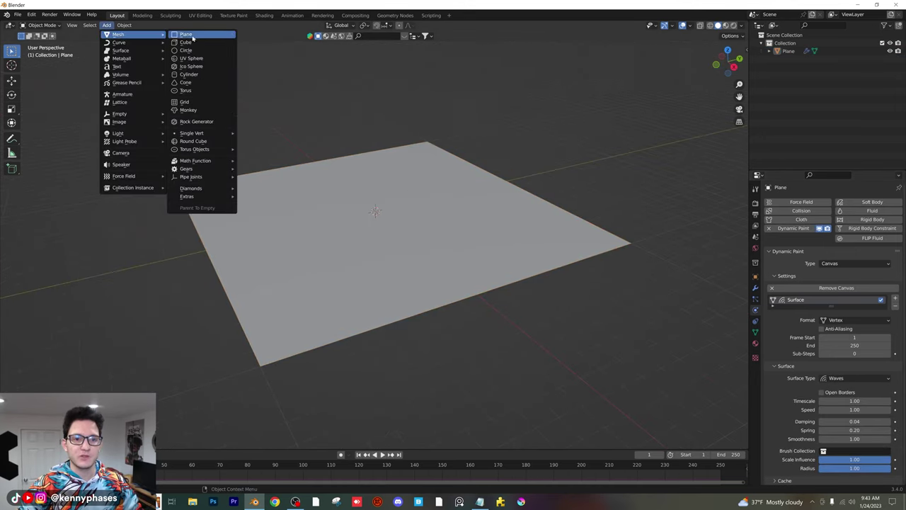
left_click(206, 59)
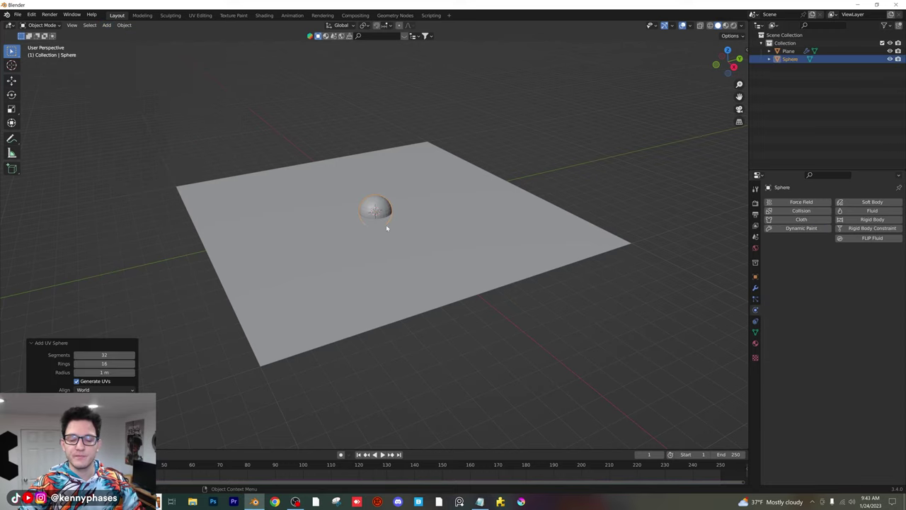
key("s")
left_click(396, 192)
key("g")
key("z")
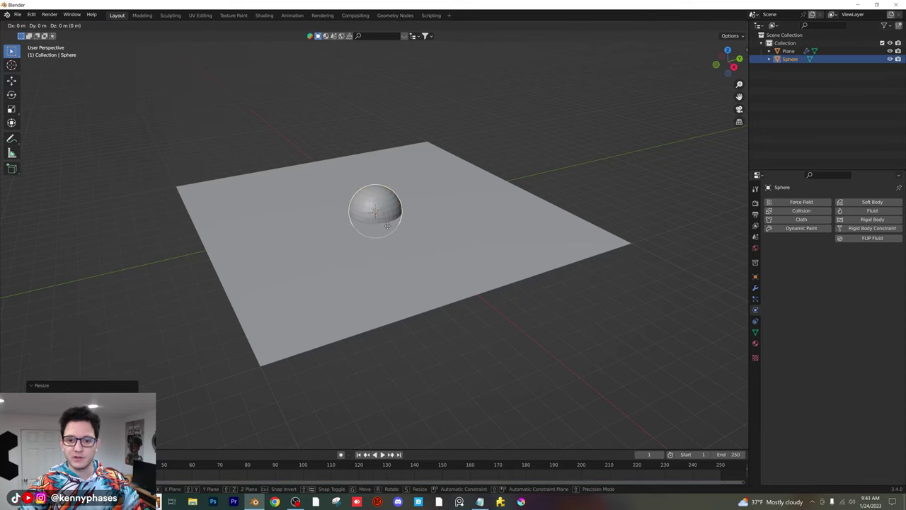
left_click(389, 186)
middle_click_drag(396, 194, 418, 212)
scroll(378, 196, "up", 4)
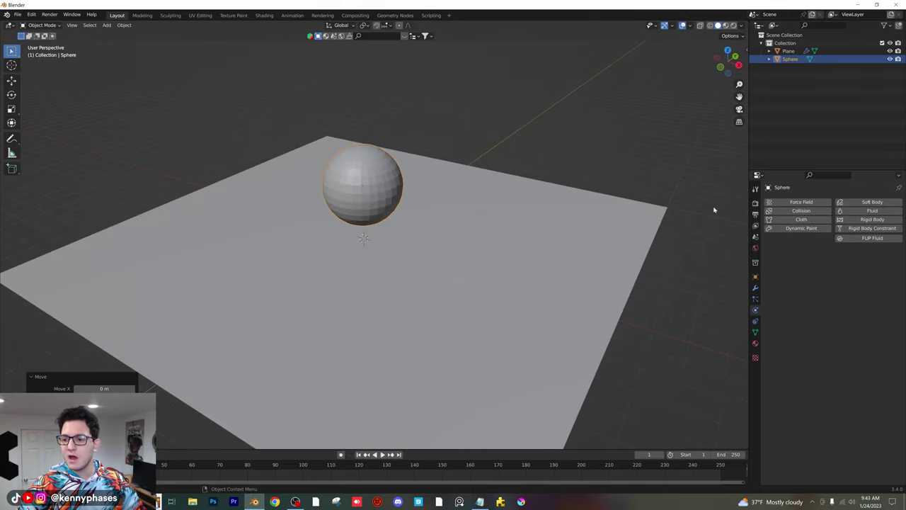
Give the sphere Dynamic Paint physics with type Brush and add the brush
left_click(800, 227)
left_click(839, 263)
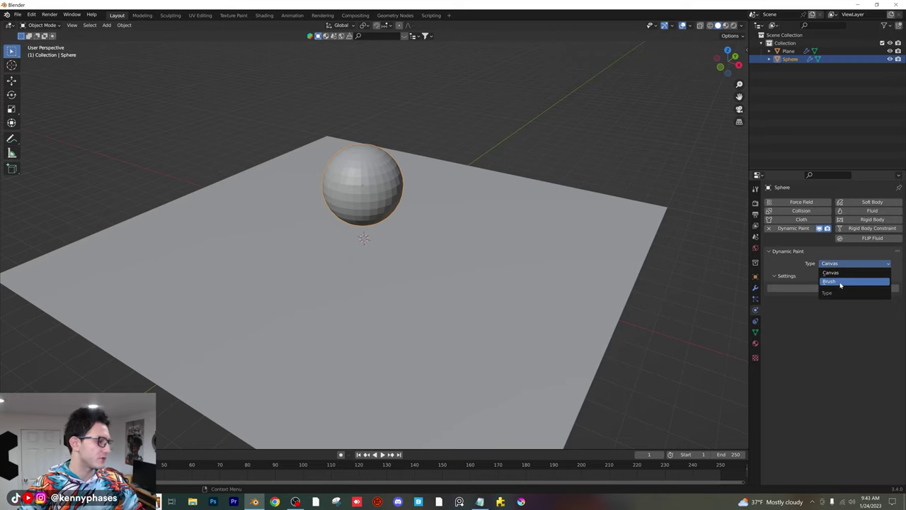
left_click(840, 282)
left_click(832, 287)
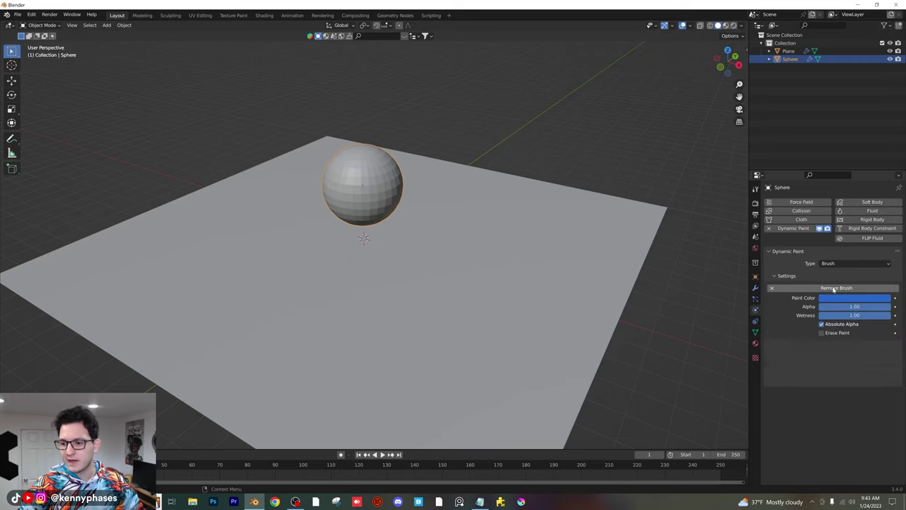
mouse_move(550, 295)
middle_mouse_down()
mouse_move(488, 259)
mouse_move(517, 253)
middle_mouse_up()
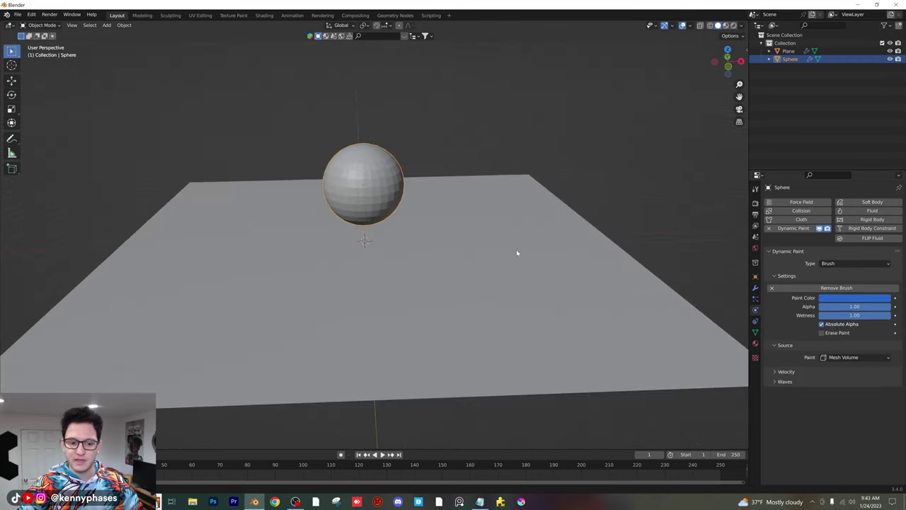
Test the waves by moving the sphere through the plane during playback, then stop and rewind the timeline
middle_click_drag(347, 206, 351, 192)
key("space")
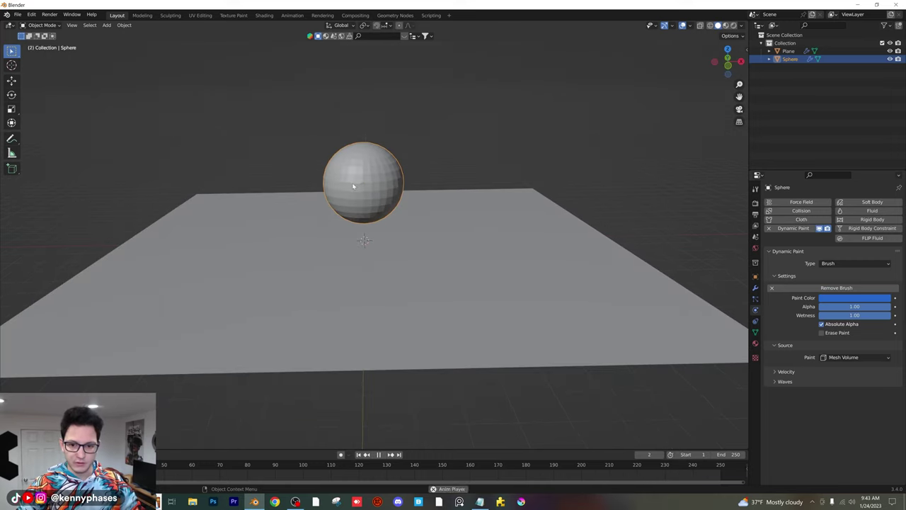
key("g")
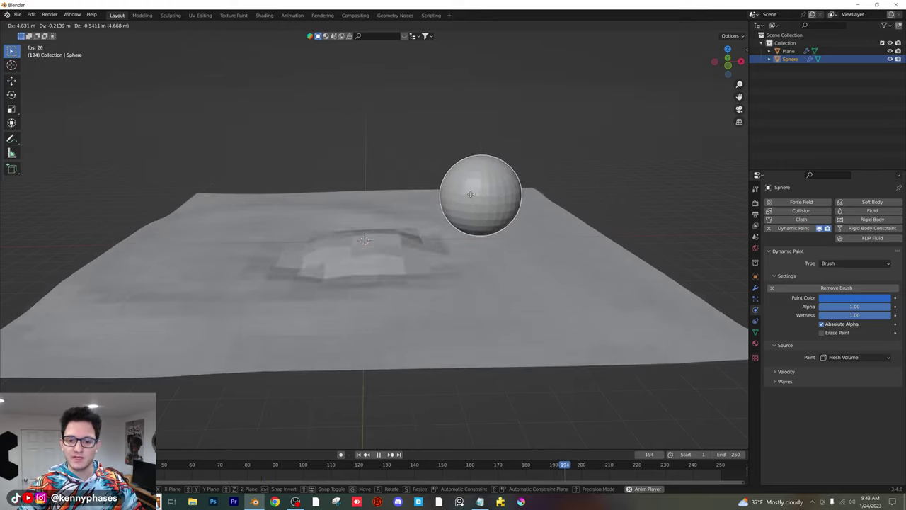
left_click(358, 280)
key("space")
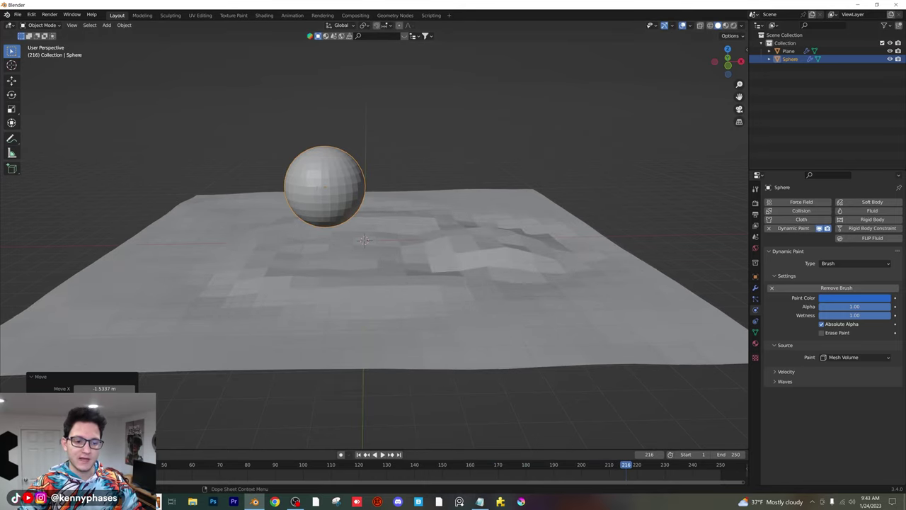
key("shift+Left")
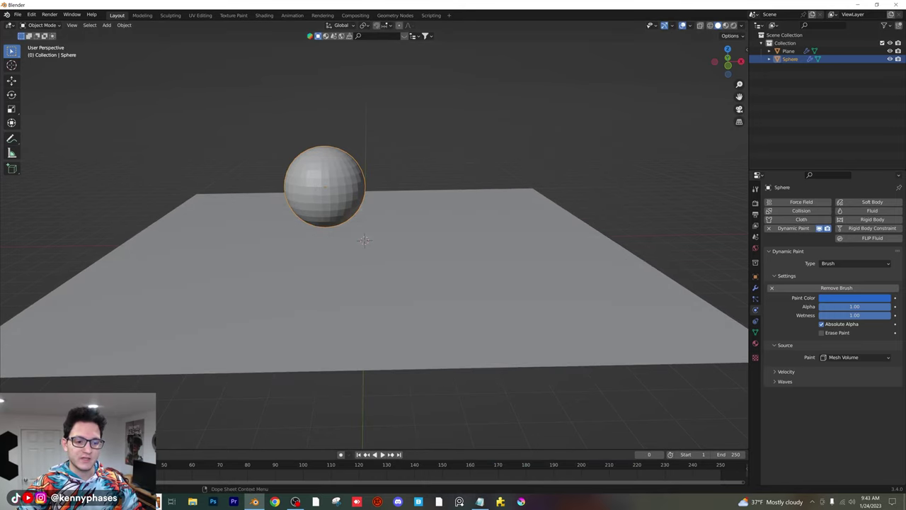
Select only the plane and apply smooth shading to it
middle_click_drag(368, 227, 458, 257)
left_click(458, 257)
middle_click_drag(404, 263, 389, 240)
right_click(390, 240)
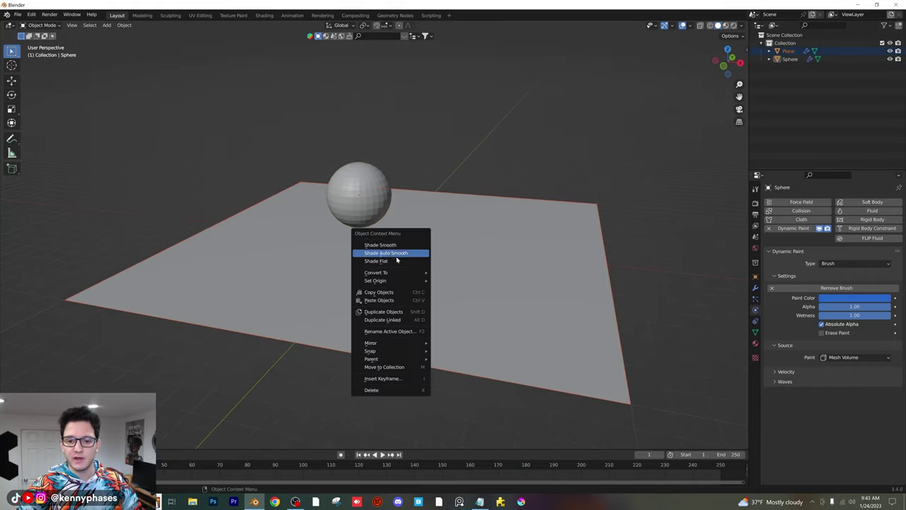
key("Escape")
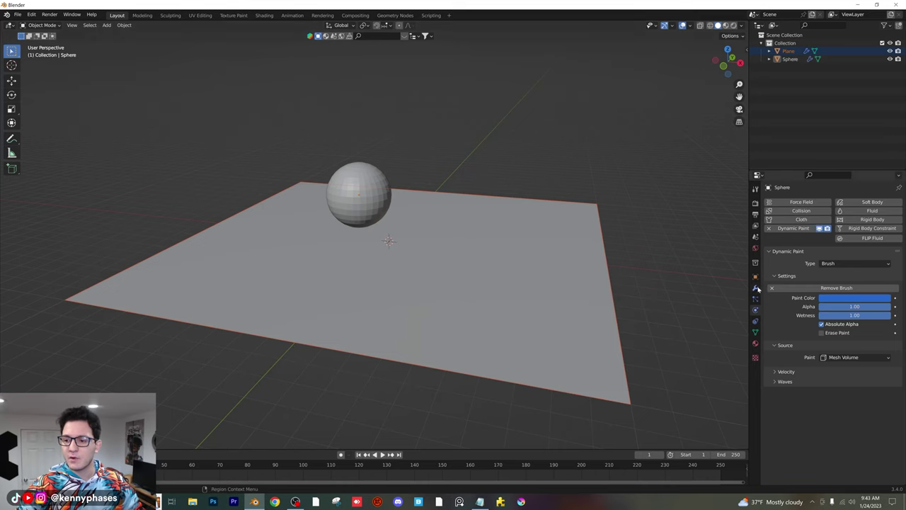
Add a Subdivision Surface modifier to the sphere and set its viewport level to 2
left_click(756, 288)
left_click(791, 202)
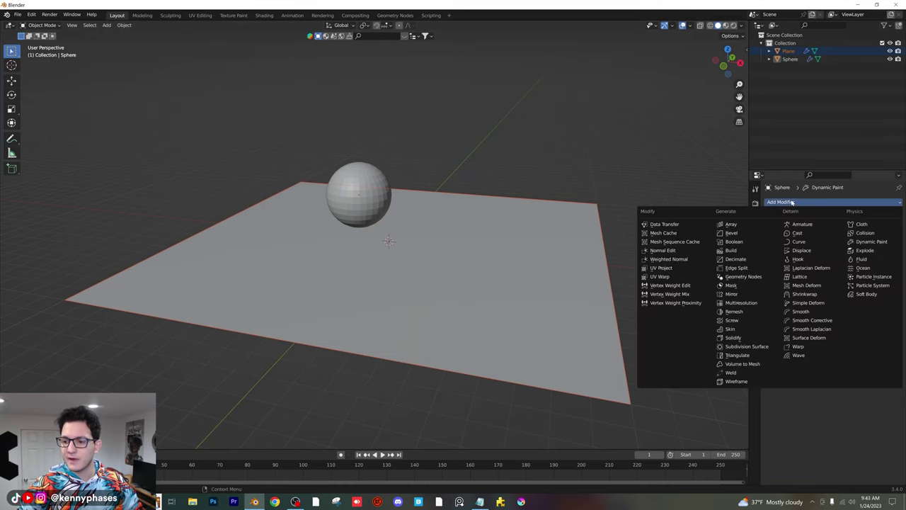
left_click(773, 346)
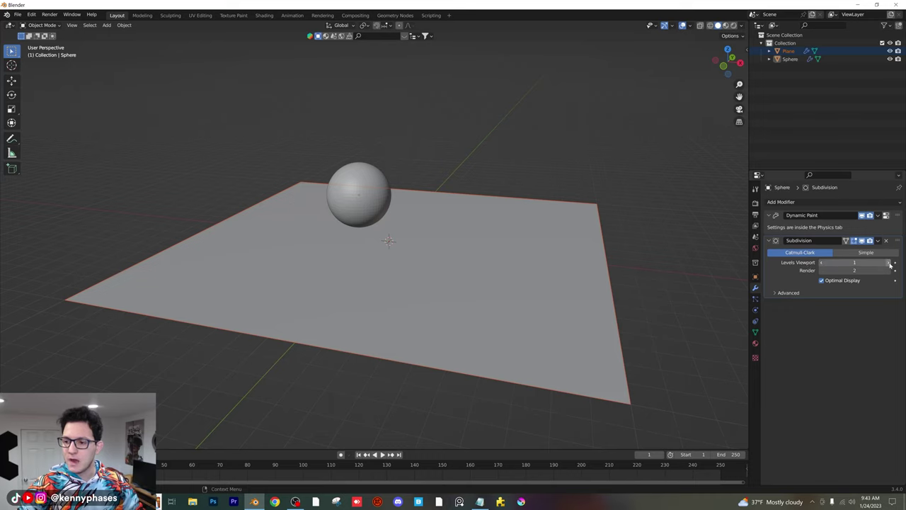
left_click(891, 264)
middle_click_drag(517, 255, 425, 247)
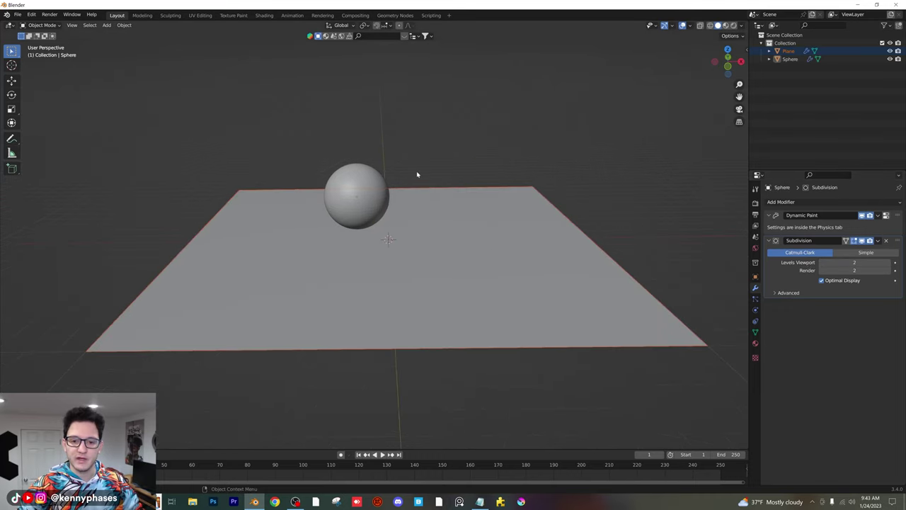
Check the smoothed ripples by moving the sphere across the plane during playback, then stop and select the plane
left_click(366, 194)
middle_click_drag(366, 194, 368, 203)
key("space")
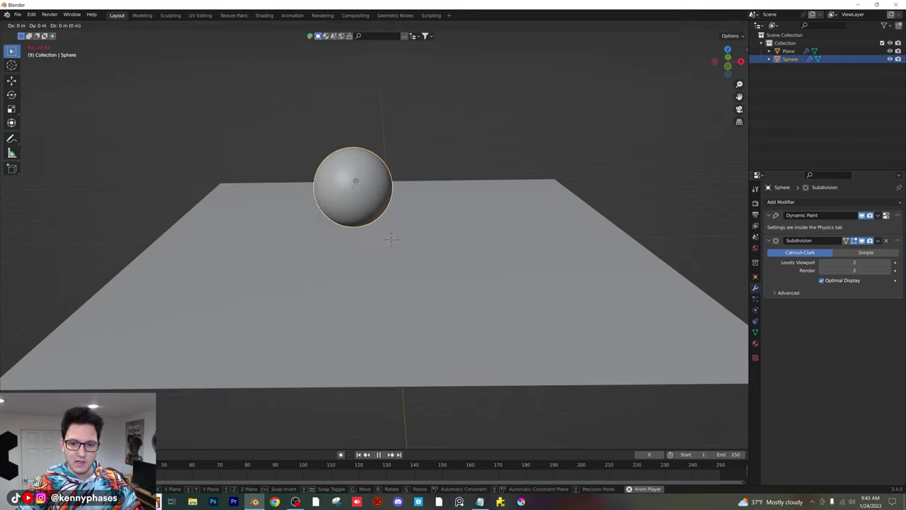
key("g")
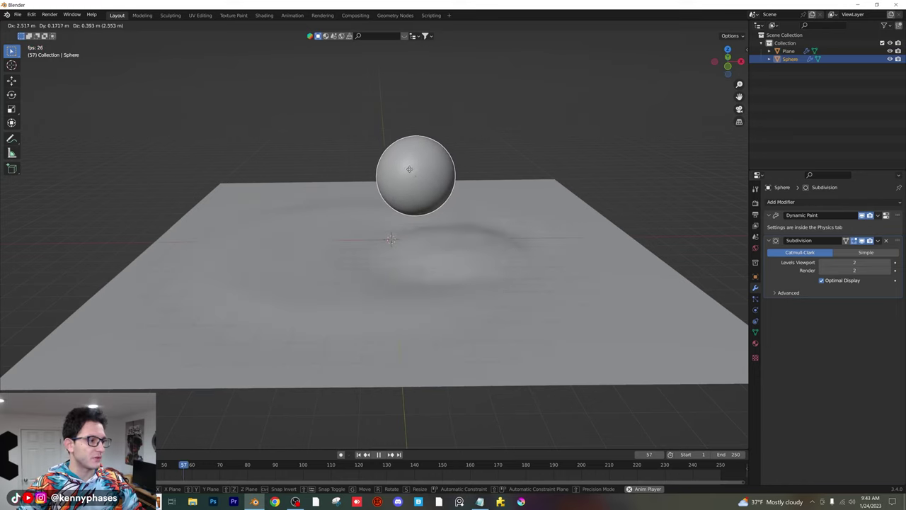
left_click(331, 171)
key("space")
left_click(446, 228)
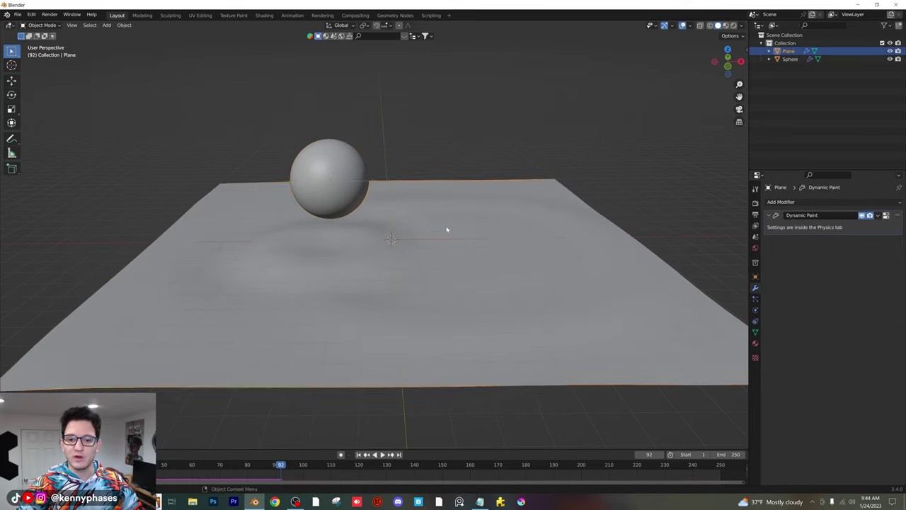
Subdivide the plane's mesh once more in Edit Mode and return to Object Mode
middle_click_drag(447, 229, 439, 244)
key("Tab")
right_click(437, 240)
left_click(433, 241)
key("Tab")
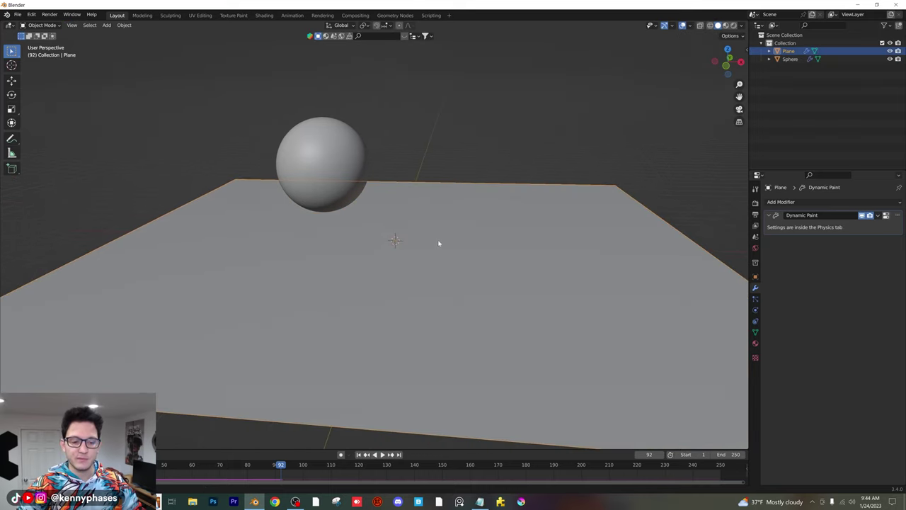
Check the ripples on the denser plane by moving the sphere across it during playback
left_click(337, 160)
key("space")
key("g")
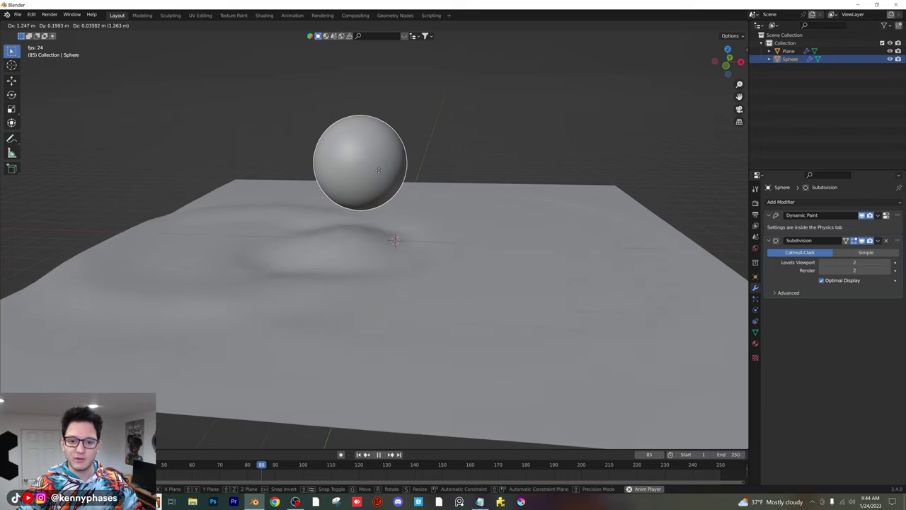
left_click(379, 170)
Add a Subdivision Surface modifier to the plane and set its viewport level to 2
left_click(408, 249)
middle_click_drag(409, 249, 401, 256)
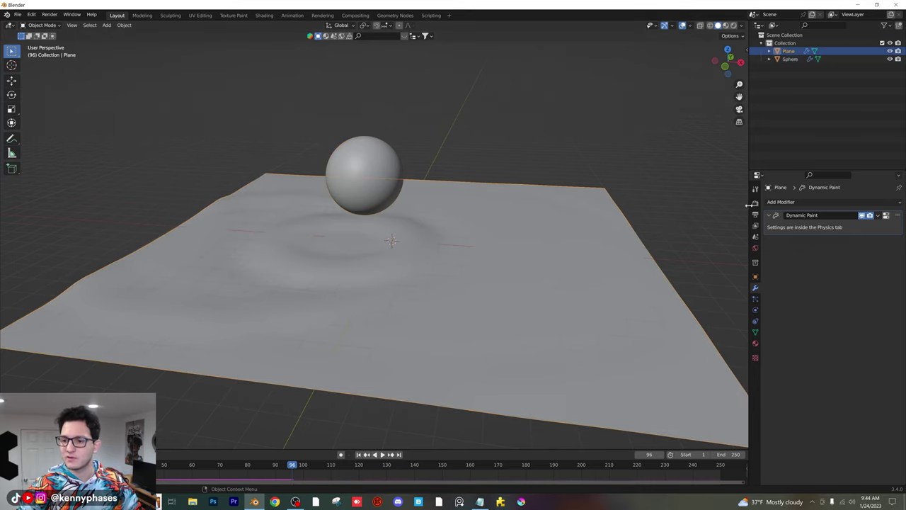
left_click(785, 203)
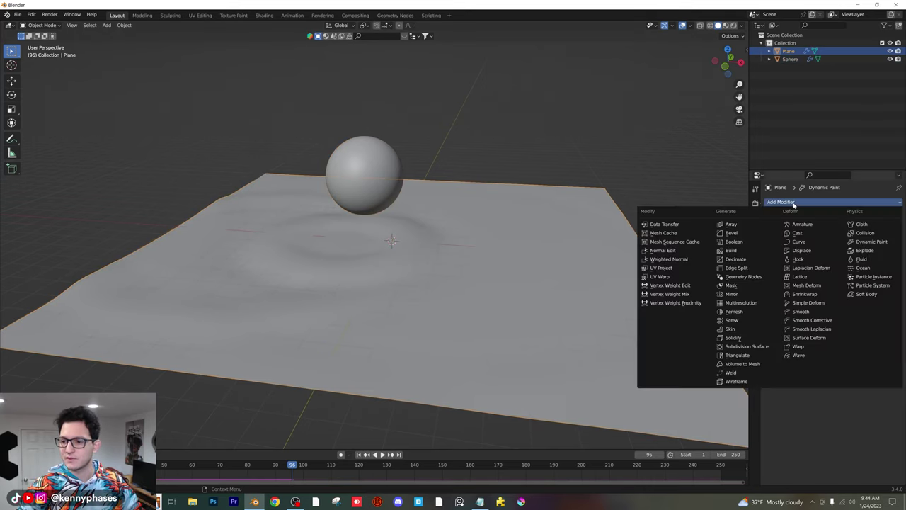
left_click(739, 351)
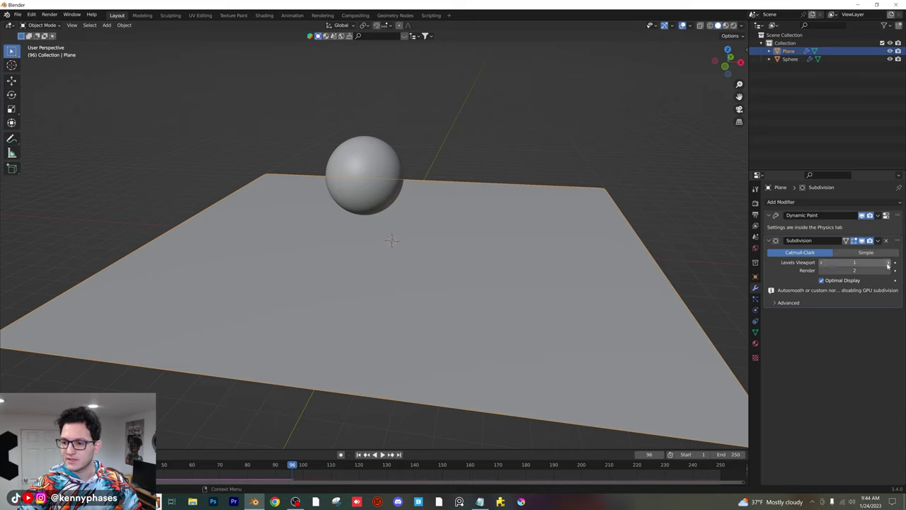
middle_click_drag(582, 278, 473, 251)
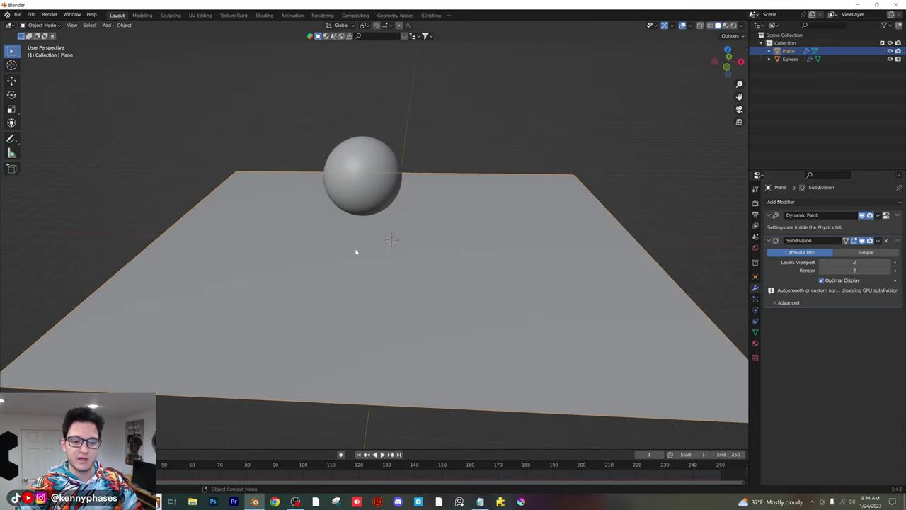
Replay the simulation from frame 1 while dipping the sphere into the plane and lifting it out again
left_click(353, 186)
key("g")
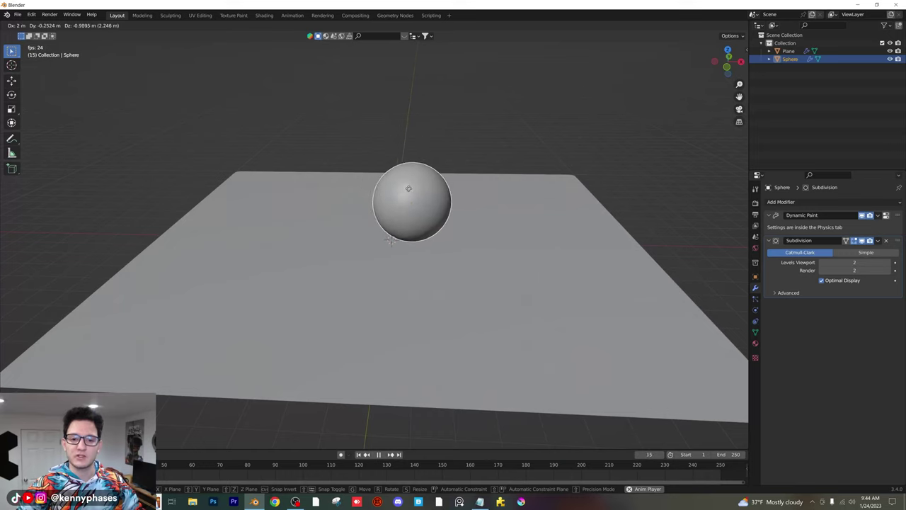
left_click(393, 173)
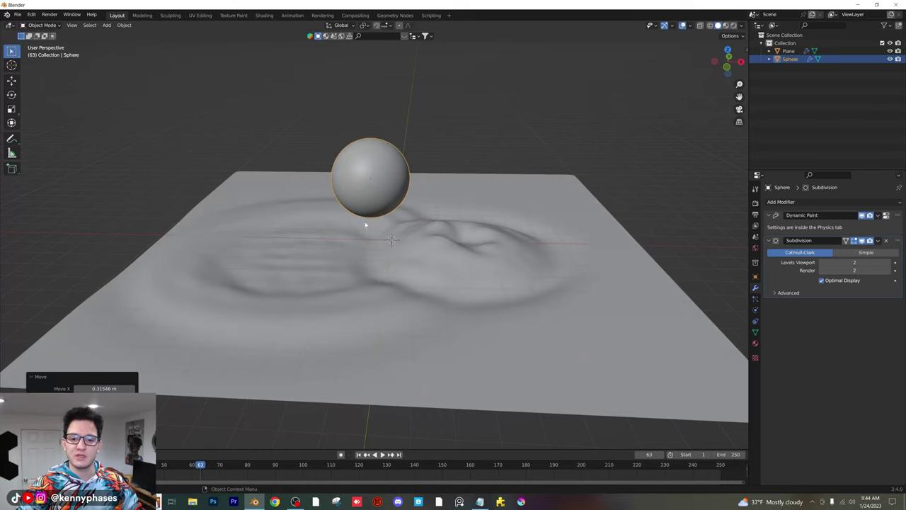
Examine the ripple shapes on the smoothed plane around the sphere from several angles
middle_click_drag(351, 286, 445, 92)
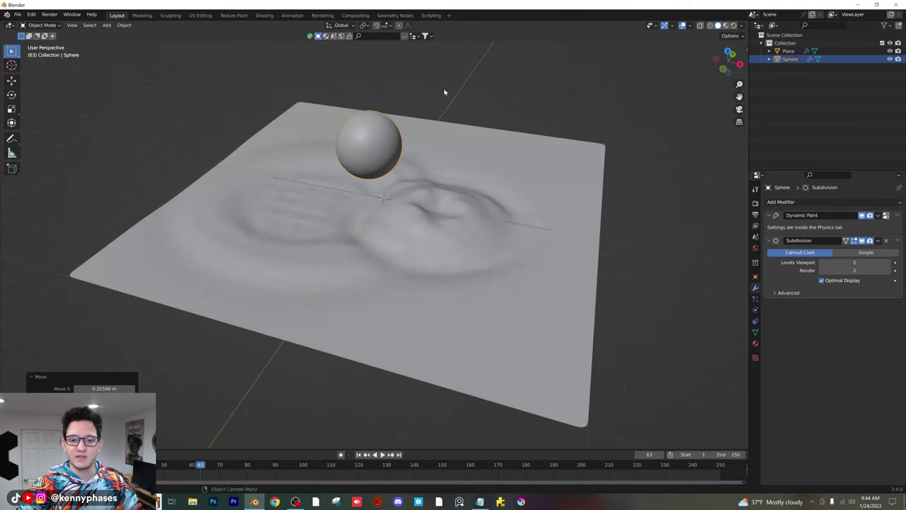
left_click(367, 154)
middle_click_drag(306, 153, 352, 157)
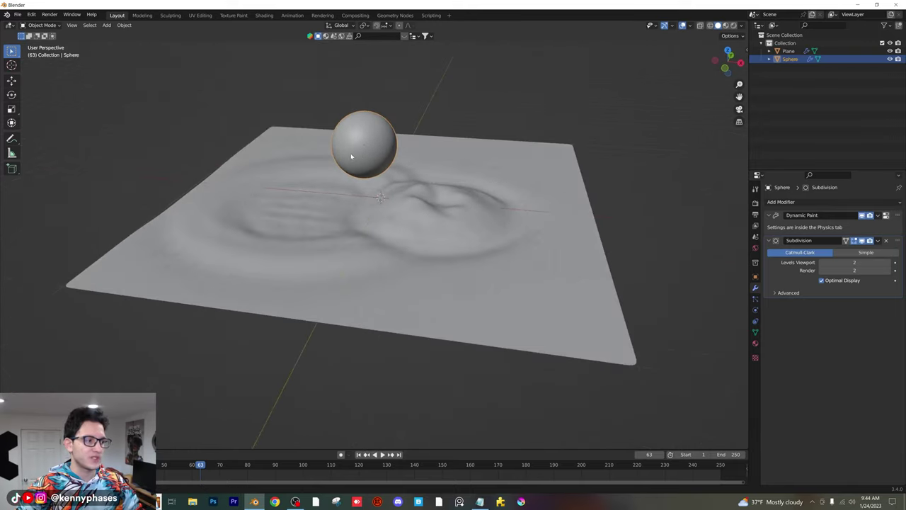
left_click(424, 193)
middle_click_drag(413, 196, 492, 234)
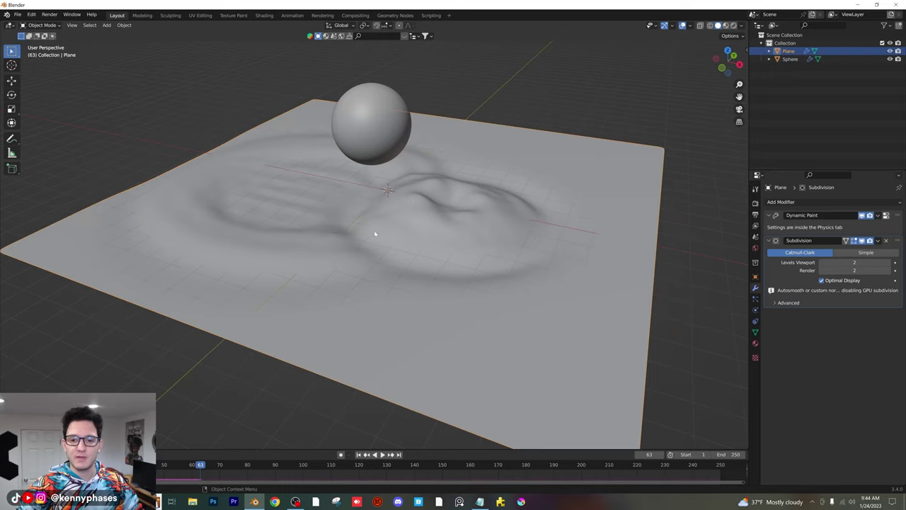
middle_click_drag(364, 220, 385, 216)
scroll(384, 217, "down", 2)
middle_click_drag(340, 180, 385, 183)
Save the project as Dynamic-Paint-Tutorial.blend in the Instagram folder inside Documents\Blender
key("ctrl+s")
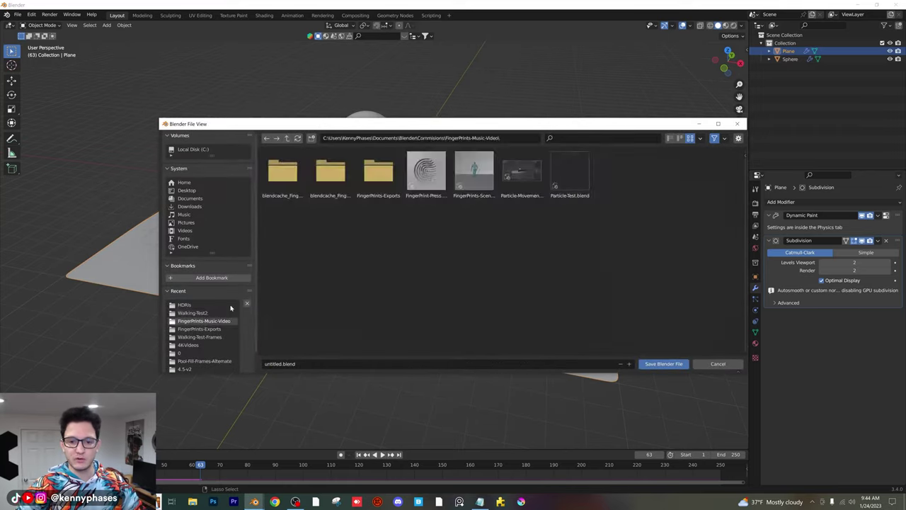
left_click(204, 315)
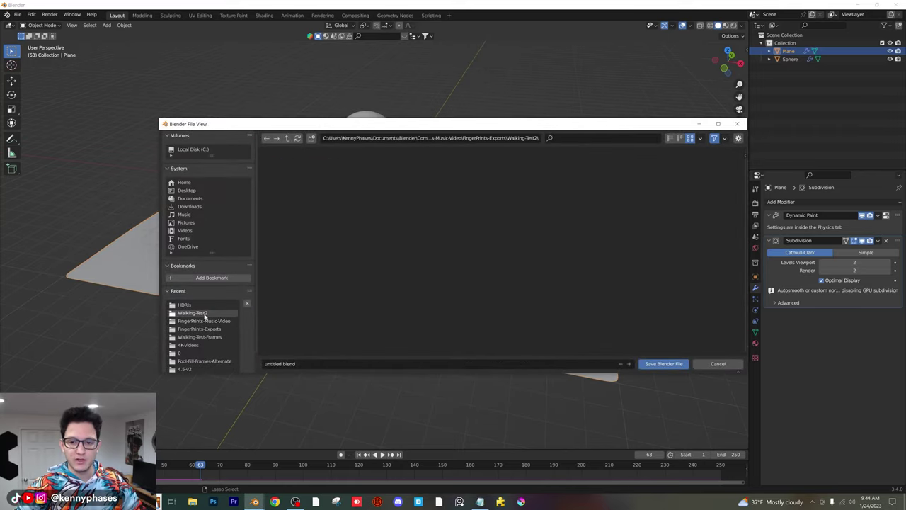
left_click(286, 138)
left_click(287, 138)
left_click(286, 138)
left_click(287, 138)
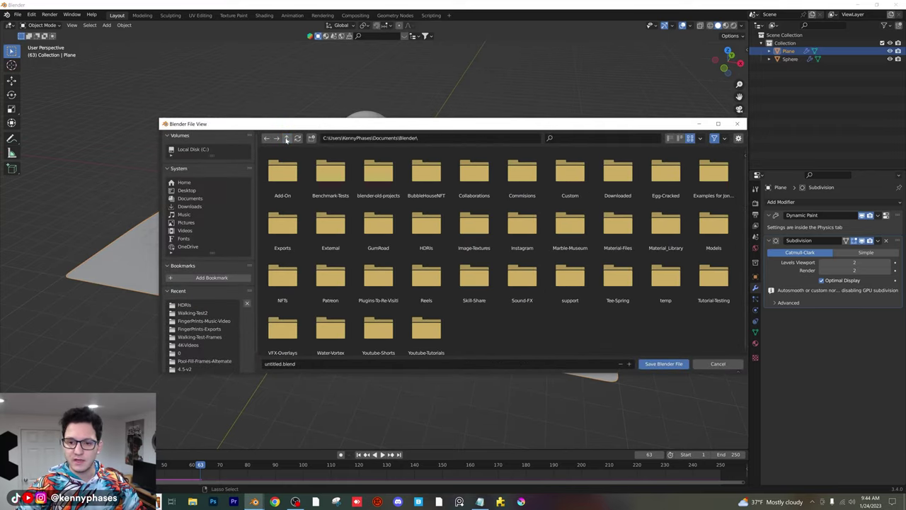
left_click(287, 138)
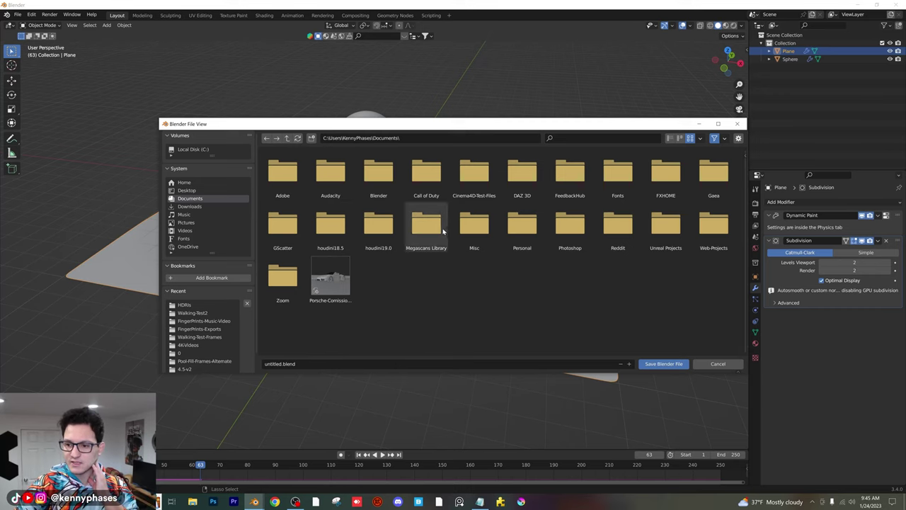
left_click(384, 168)
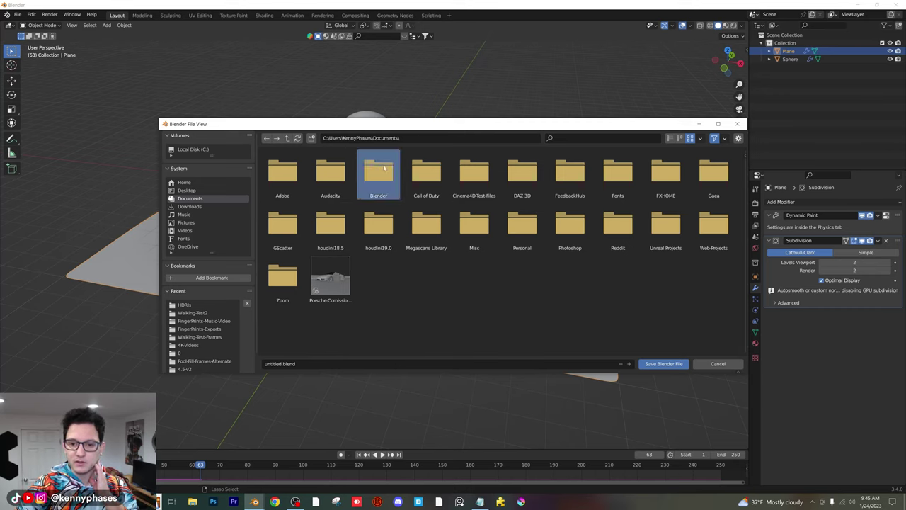
double_click(384, 167)
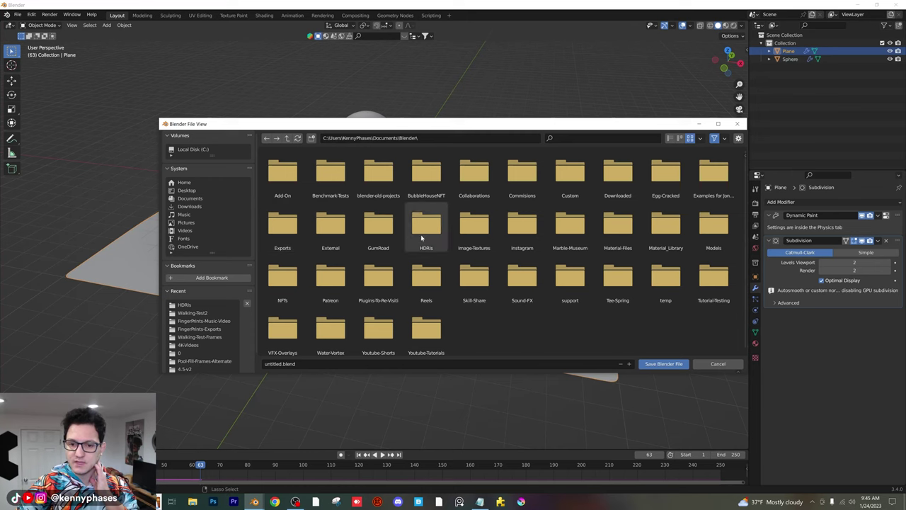
double_click(522, 225)
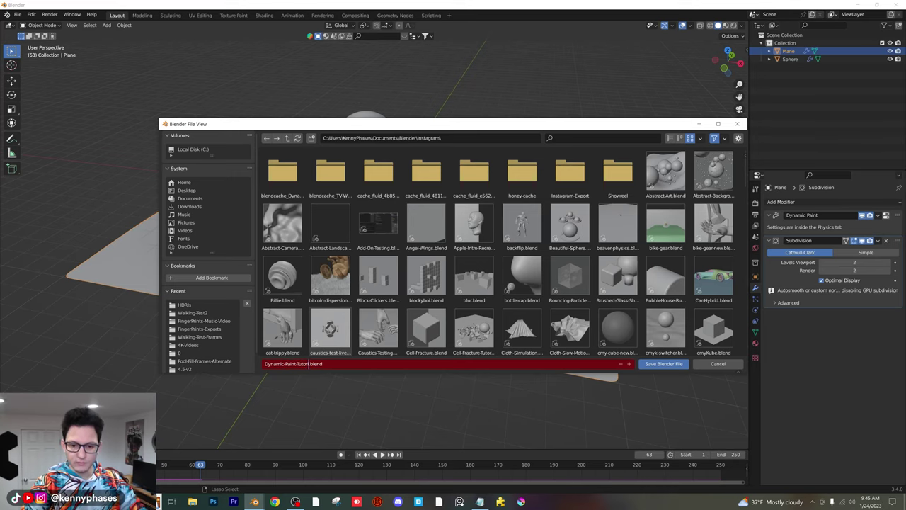
left_click(660, 363)
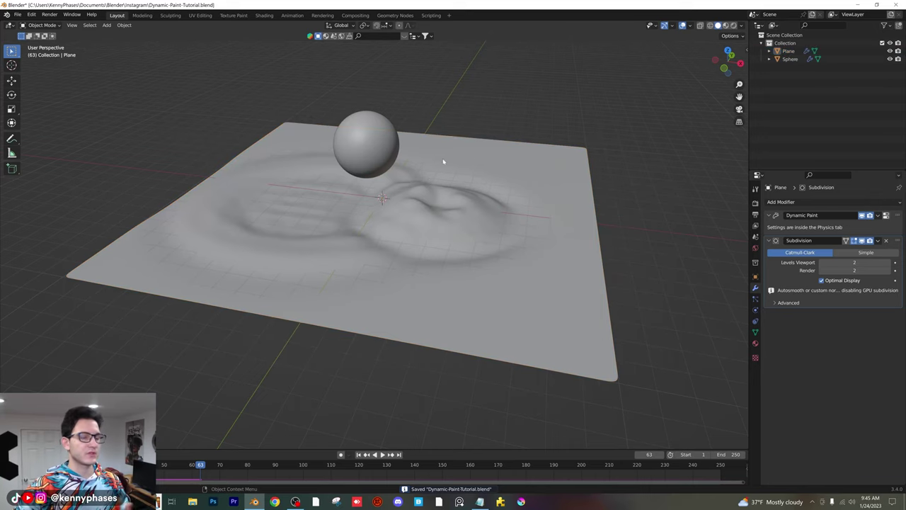
Move the sphere through the plane during playback, leave it above the plane's left part, and return to frame 1
left_click(401, 152)
middle_click_drag(406, 154, 470, 198)
scroll(444, 197, "up", 2)
key("space")
key("g")
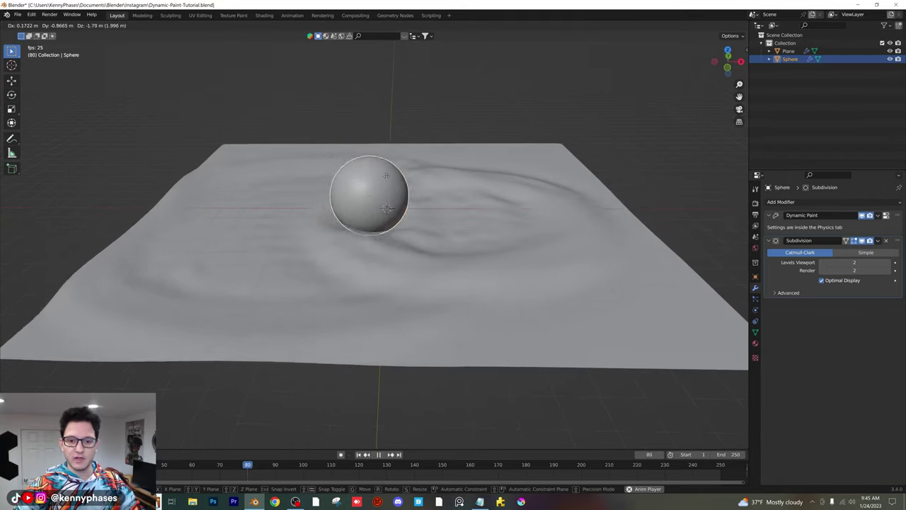
left_click(331, 161)
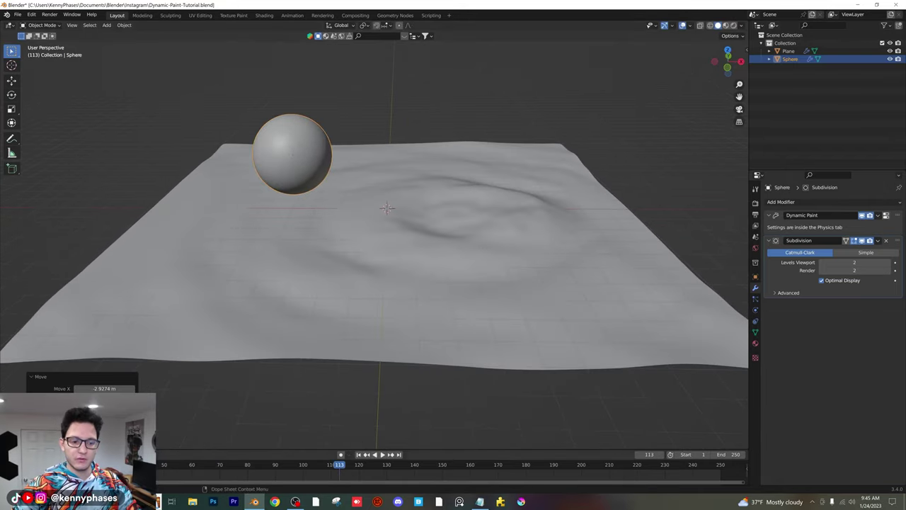
key("shift+Left")
Insert a Location keyframe for the raised sphere at frame 1
middle_click_drag(236, 250, 296, 144)
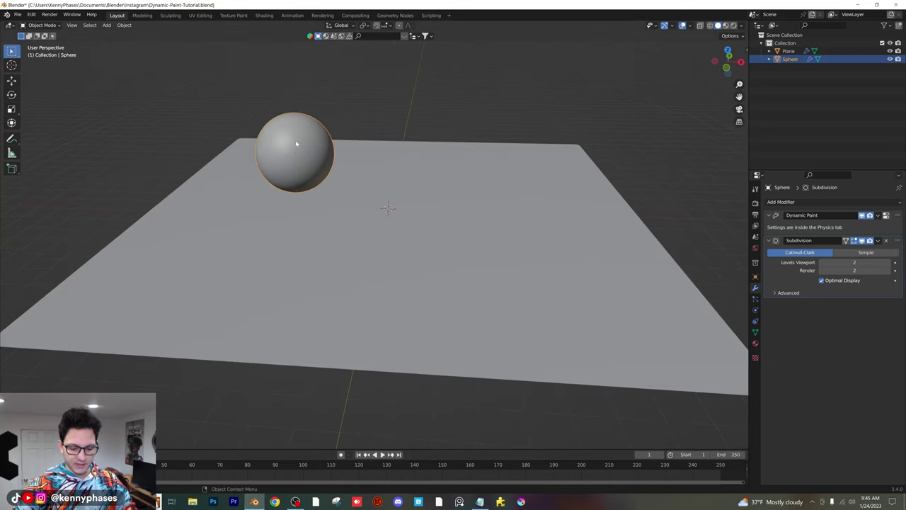
key("i")
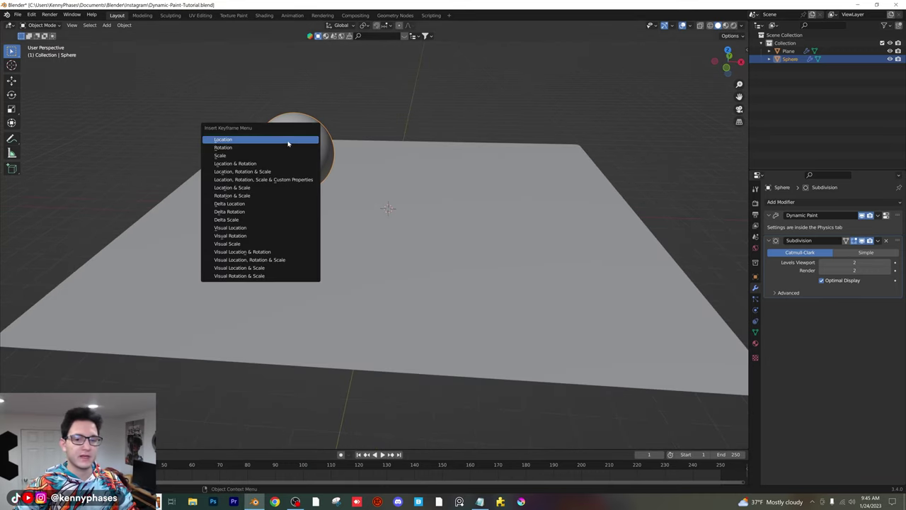
left_click(288, 141)
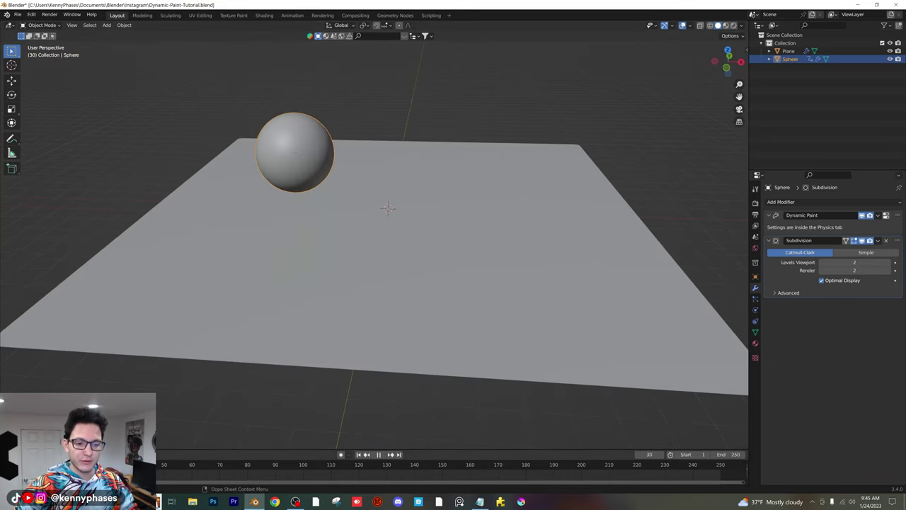
At frame 30, lower the sphere about 1.69 m along Z into the plane and insert a Location keyframe
middle_click_drag(375, 212, 333, 207)
key("g")
key("z")
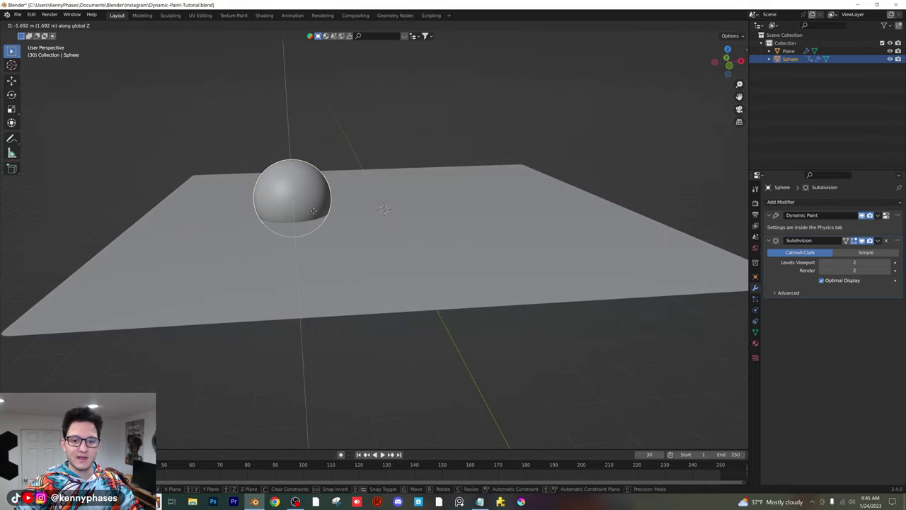
left_click(314, 211)
key("i")
left_click(314, 208)
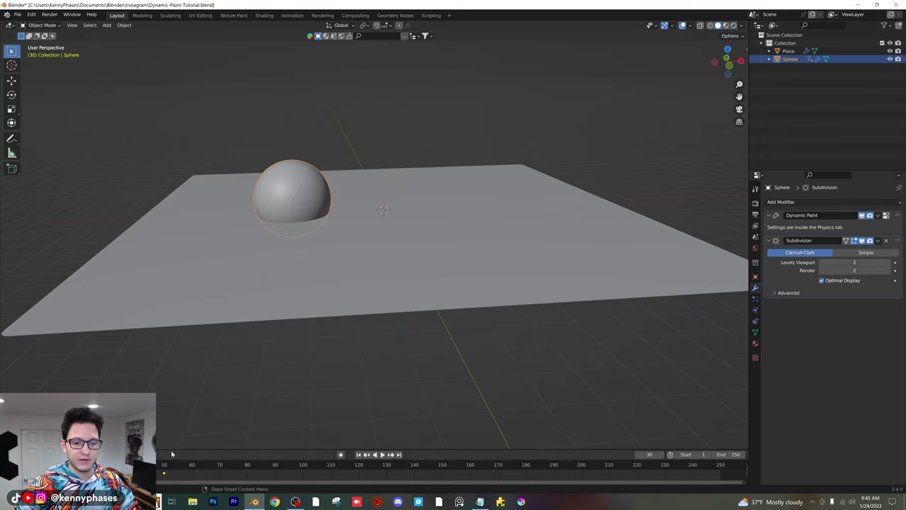
Enlarge the timeline area and frame the sphere's keyframes in it
left_click_drag(172, 454, 172, 400)
key("Home")
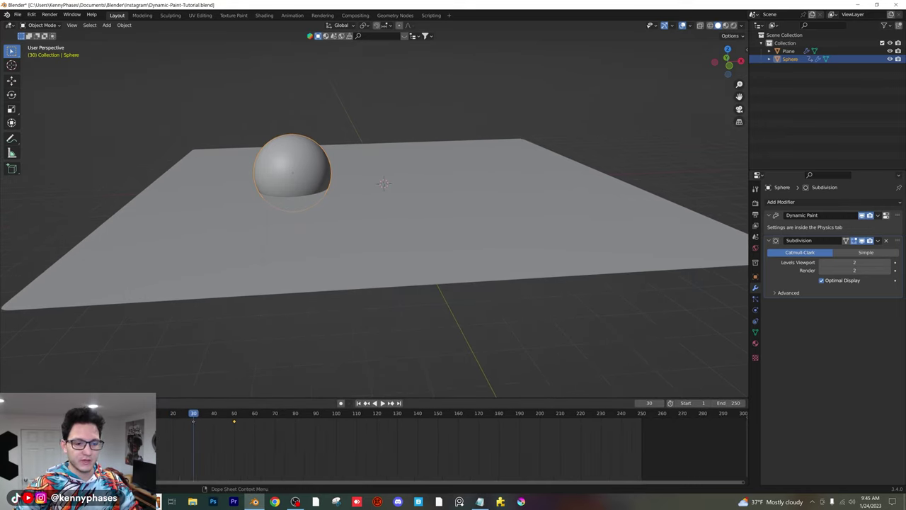
scroll(298, 433, "up", 4)
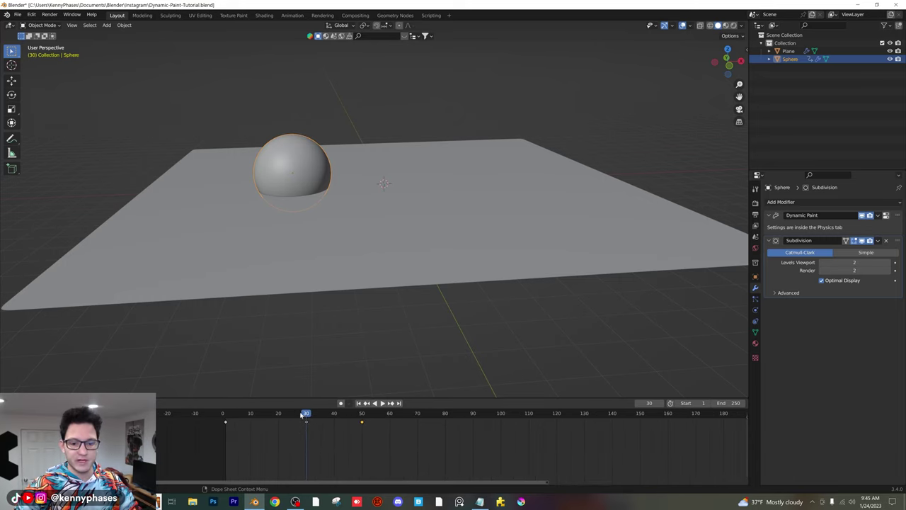
Play the keyframed sphere animation from frame 1 and inspect the resulting ripples
left_click_drag(302, 415, 224, 413)
key("space")
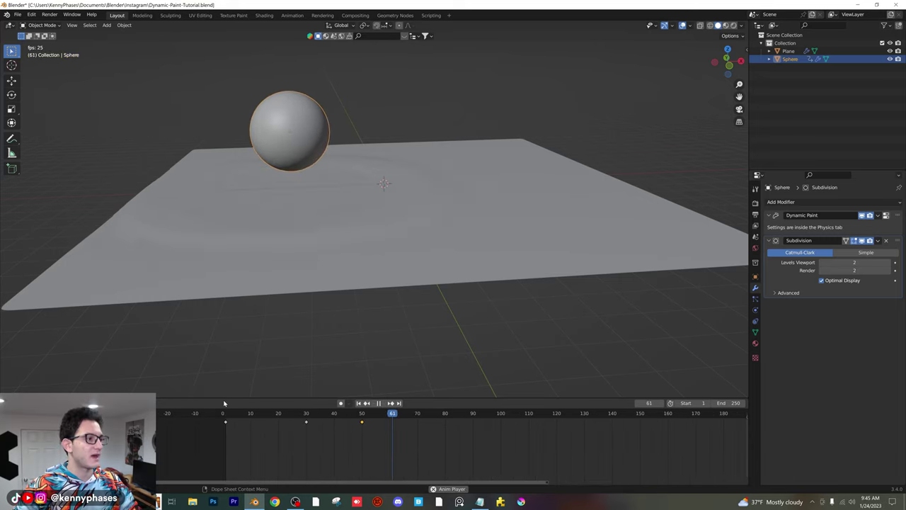
key("space")
middle_click_drag(265, 243, 390, 248)
scroll(329, 230, "down", 3)
scroll(390, 247, "up", 2)
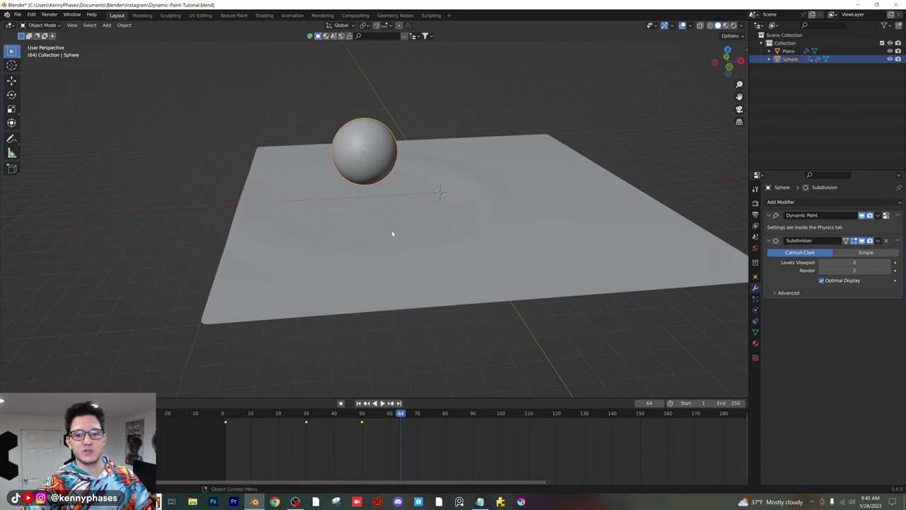
Select the plane, replay the animation, and stop it at frame 39 to inspect the waves
left_click(392, 234)
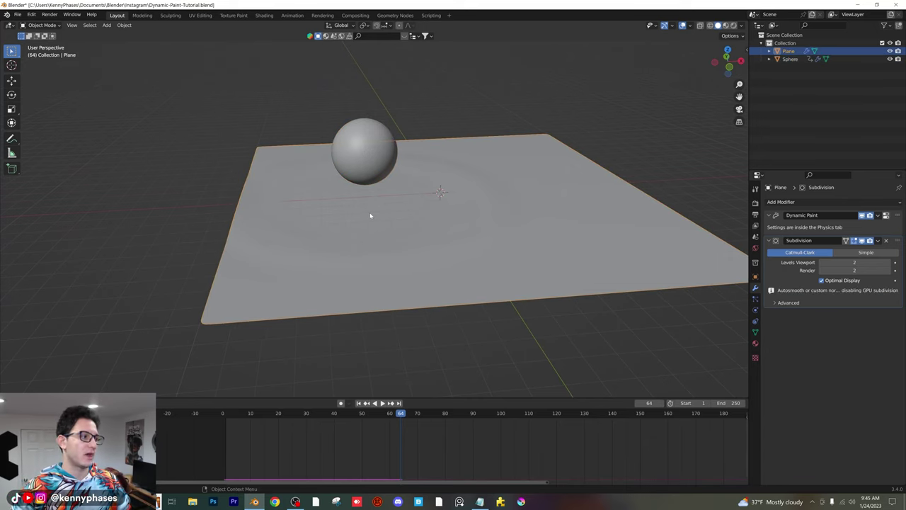
middle_click_drag(395, 243, 390, 383)
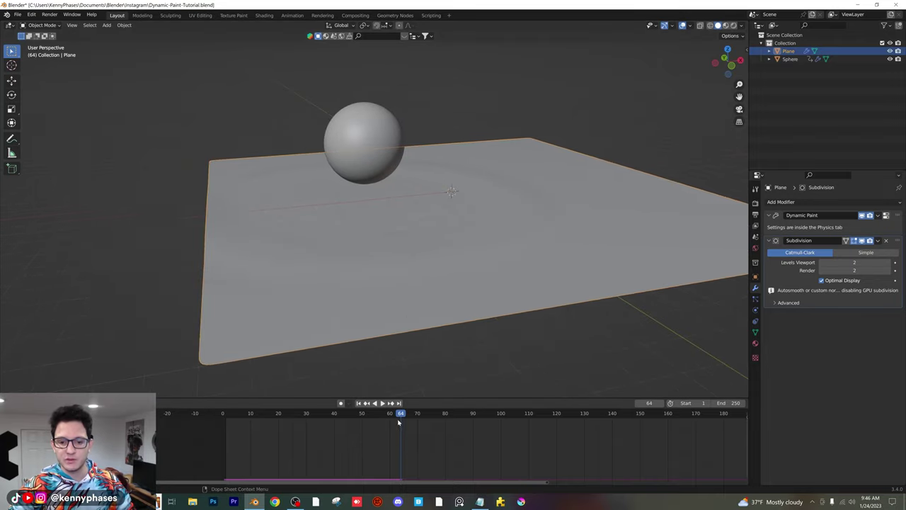
key("space")
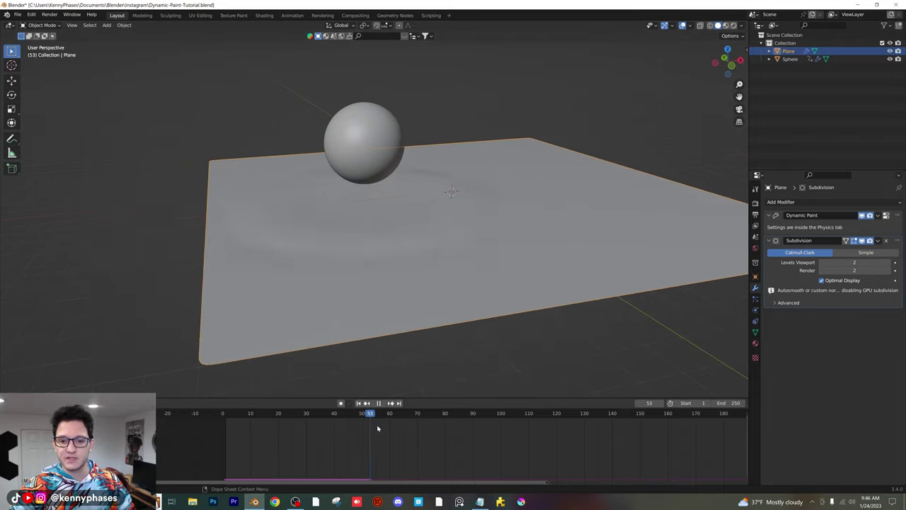
left_click_drag(374, 429, 331, 435)
key("space")
Set the plane's Dynamic Paint wave Timescale to 0.2 and replay the animation from the first frame to inspect the ripples
left_click(755, 321)
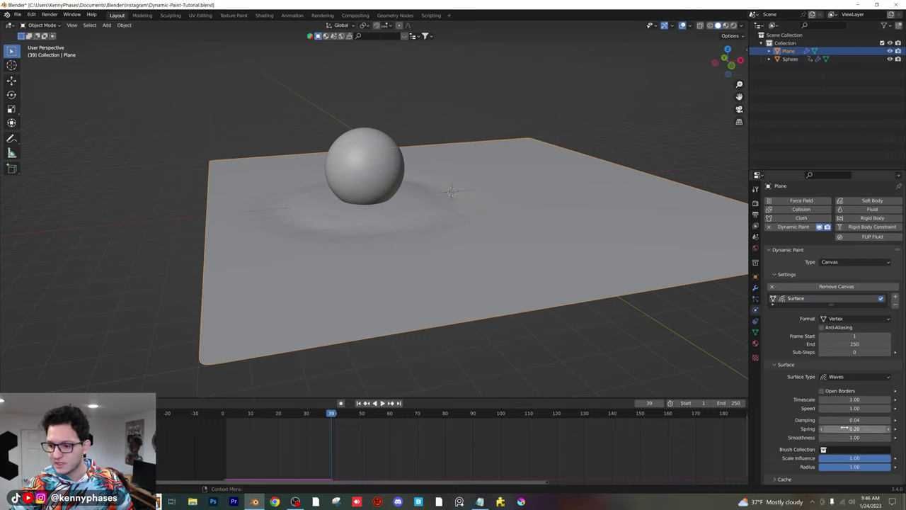
double_click(827, 400)
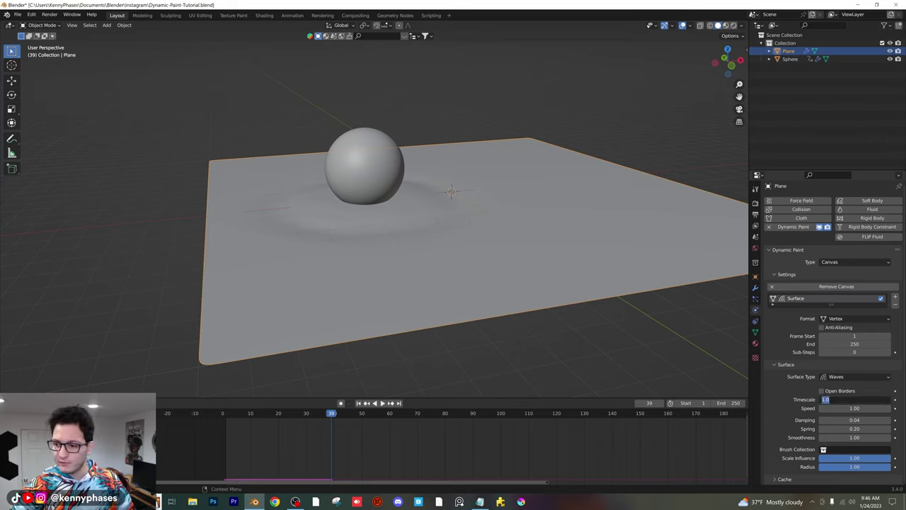
type(".2")
key("Return")
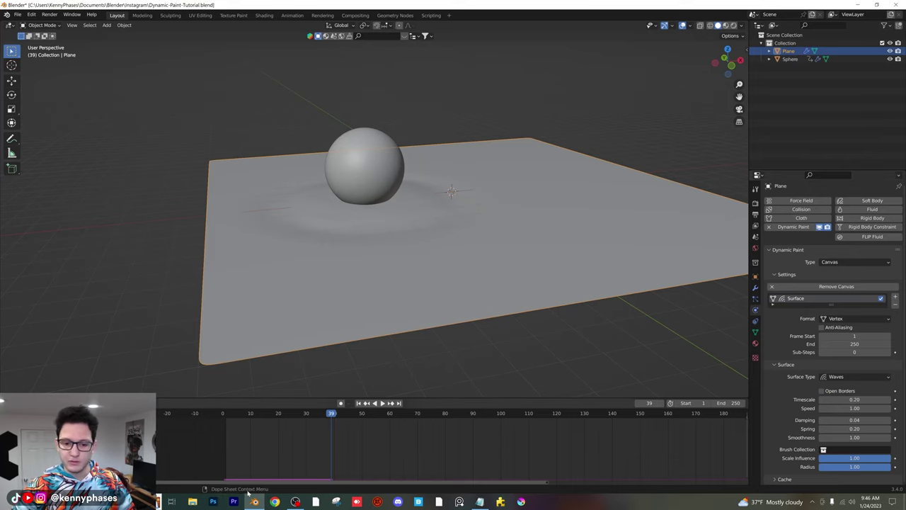
left_click(225, 419)
key("space")
key("space")
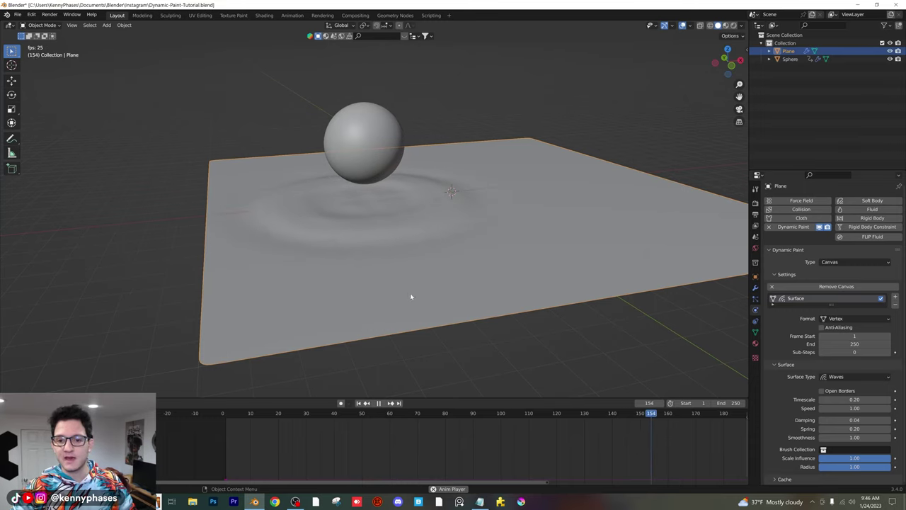
key("space")
Set the plane's wave Timescale to 1 and restart playback from frame 1
key("Return")
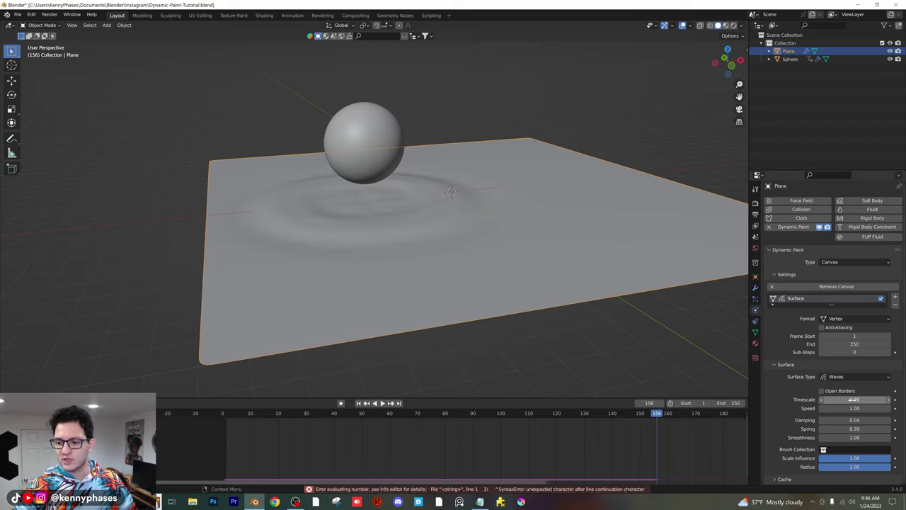
left_click(871, 400)
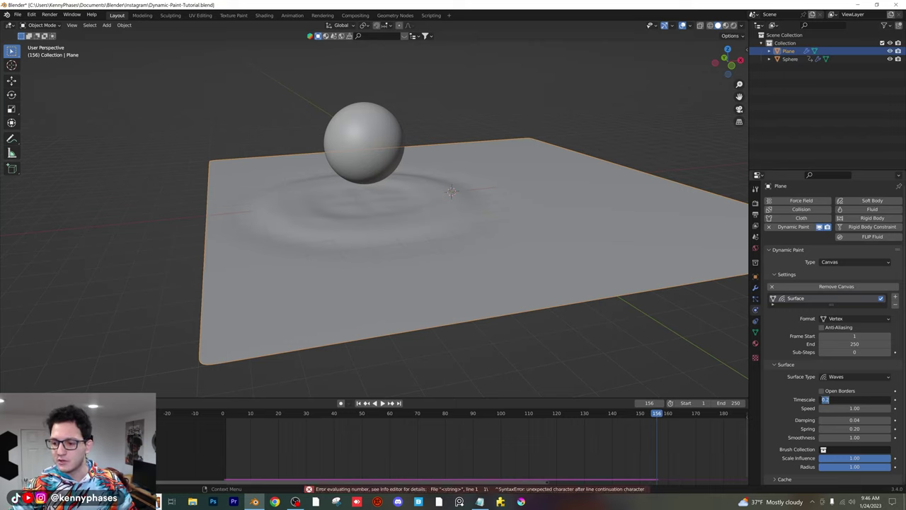
key("Return")
left_click_drag(316, 414, 225, 414)
key("space")
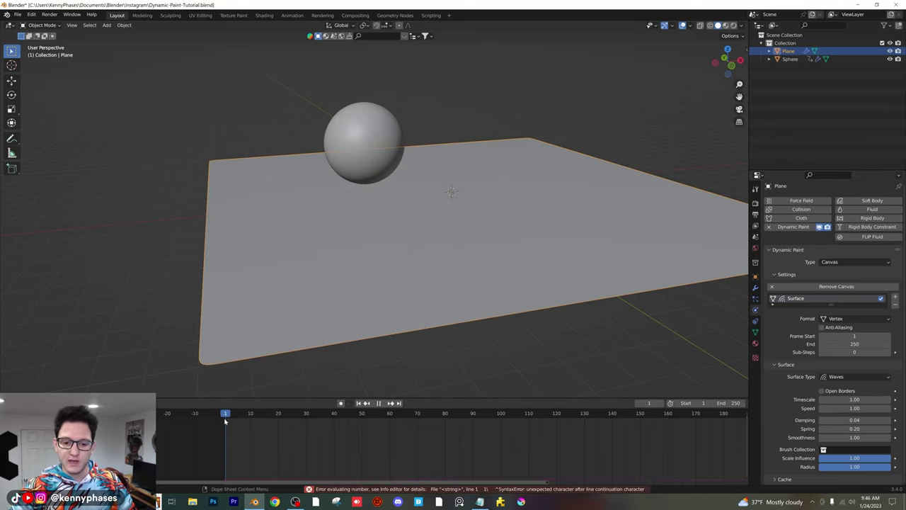
At frame 90, move the sphere about 9.86 m in X, -1.56 m in Y and -2.82 m in Z, and insert a keyframe
mouse_move(466, 232)
middle_mouse_down()
mouse_move(445, 203)
mouse_move(364, 167)
middle_mouse_up()
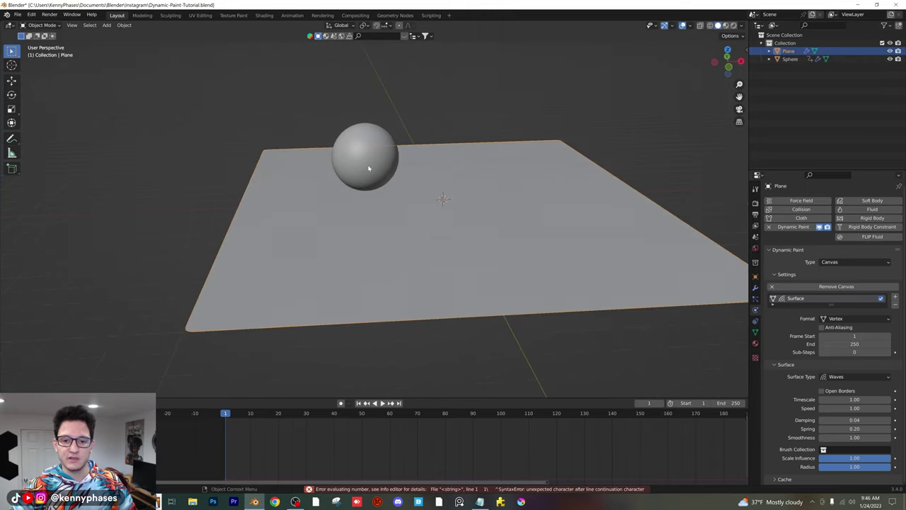
left_click(364, 158)
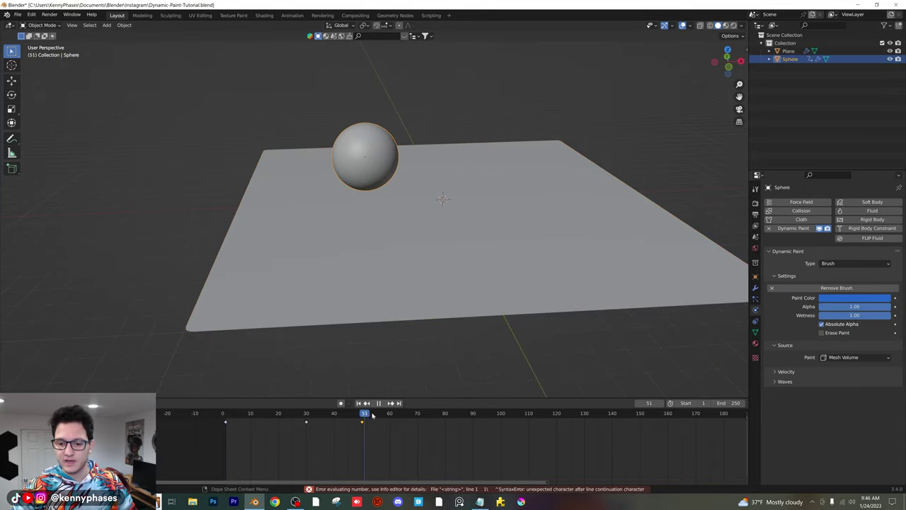
key("space")
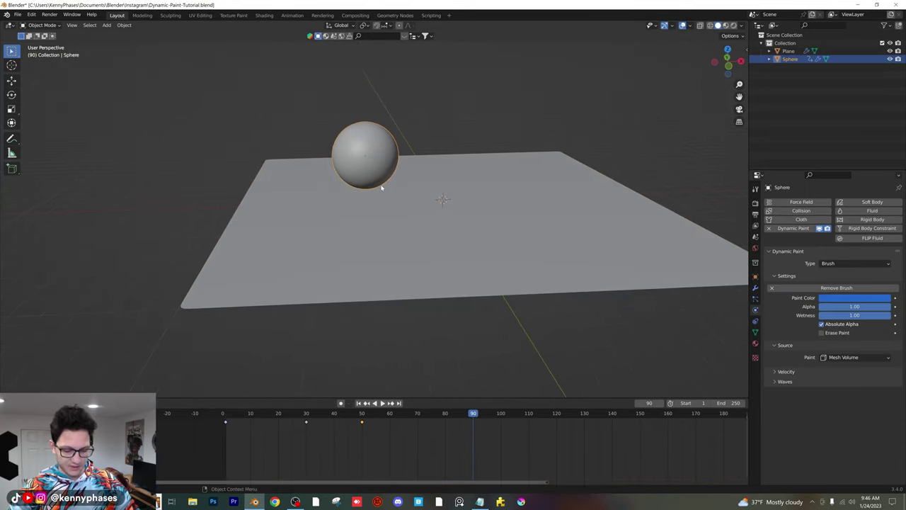
key("g")
left_click(579, 233)
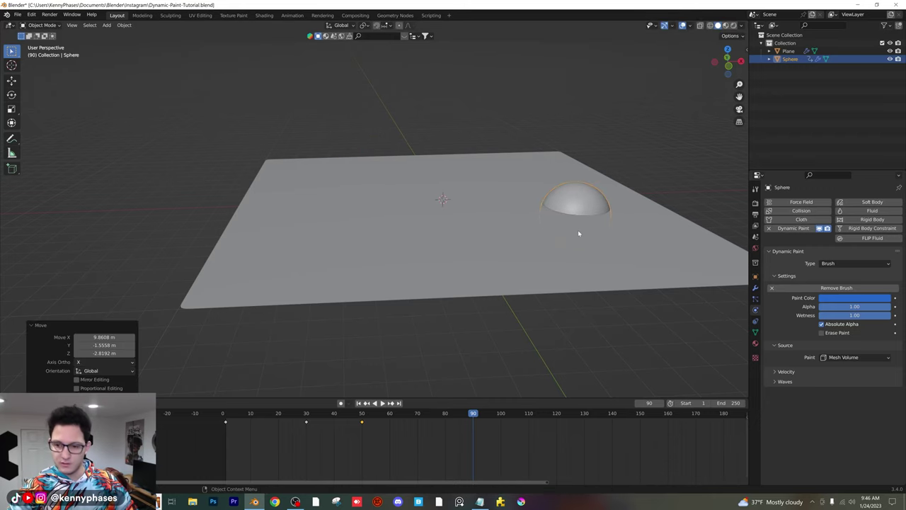
key("i")
Play the animation from the start and examine the waves around the sphere after its sideways move
key("shift+Left")
key("space")
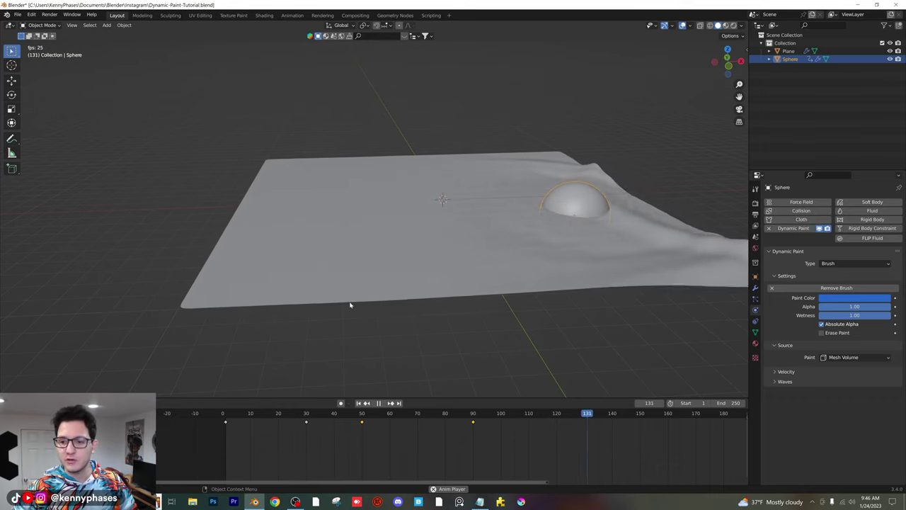
key("space")
middle_click_drag(508, 261, 420, 272)
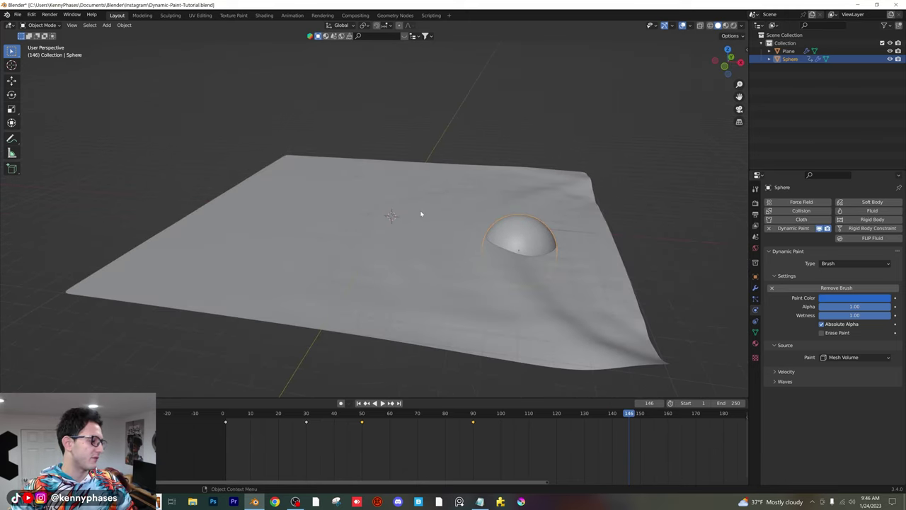
Set the plane's Dynamic Paint surface end frame to 120 and bake its cache
left_click(364, 280)
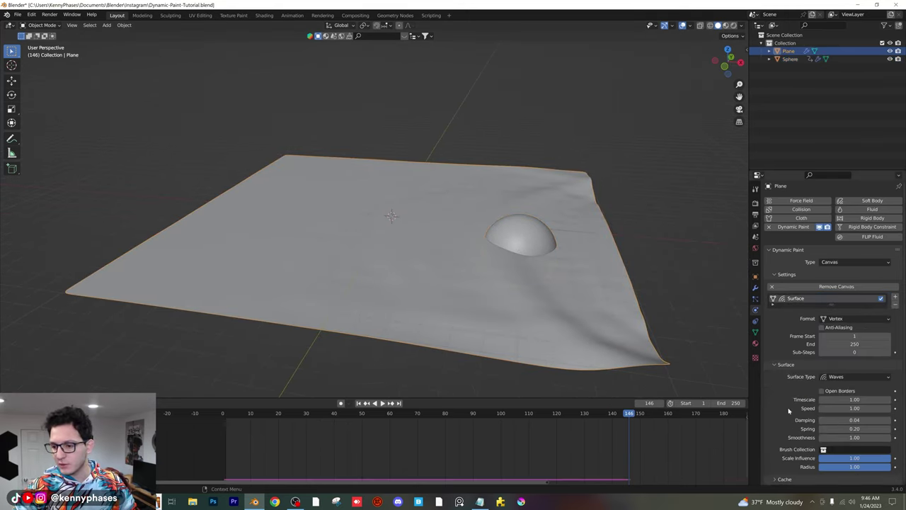
left_click(784, 480)
scroll(800, 425, "down", 3)
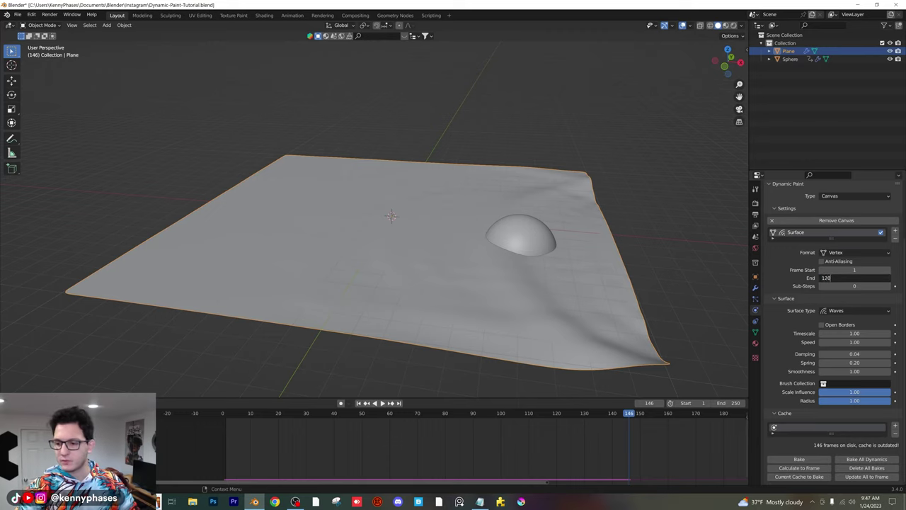
key("Return")
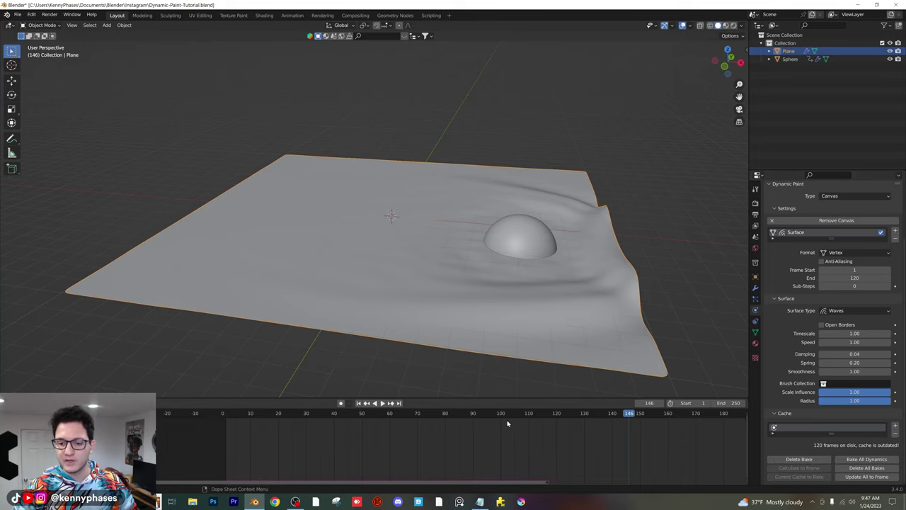
Scrub and replay the baked animation from frame 1, then go to frame 79 to inspect the sphere's wake
left_click_drag(506, 423, 265, 432)
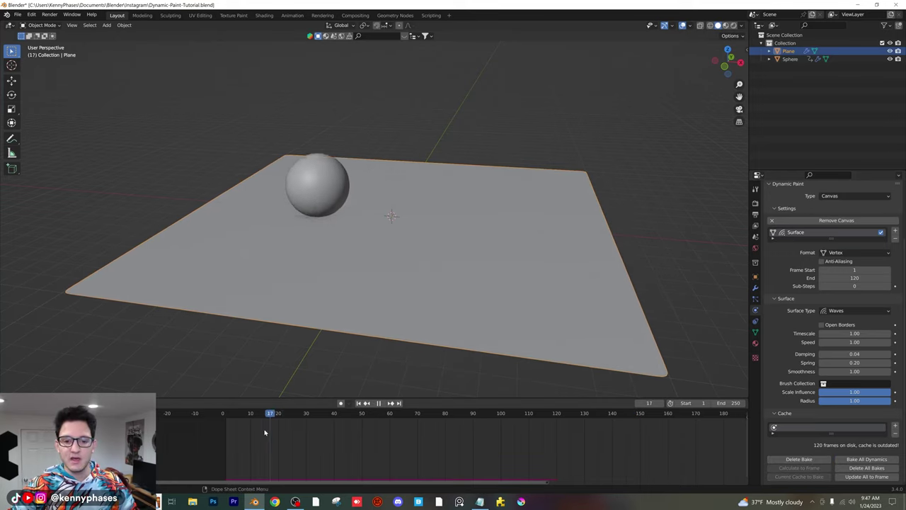
key("shift+Left")
key("space")
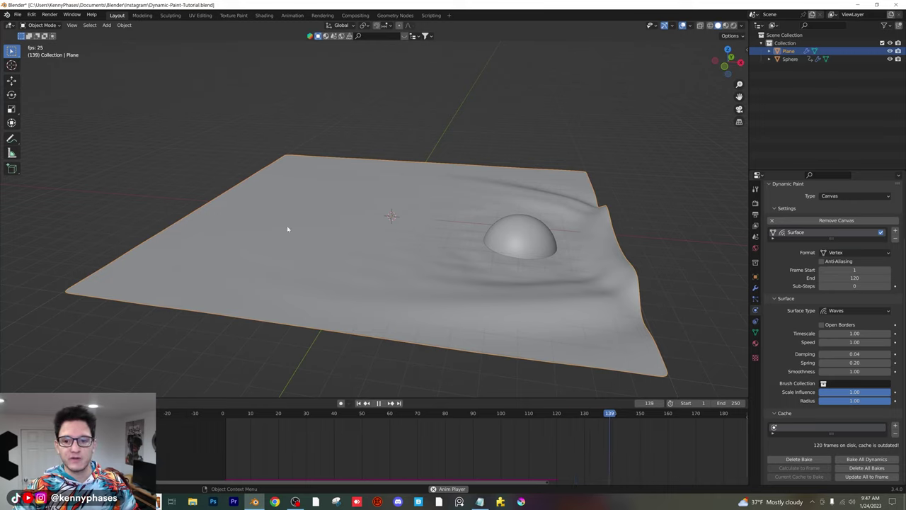
key("space")
left_click_drag(579, 416, 443, 425)
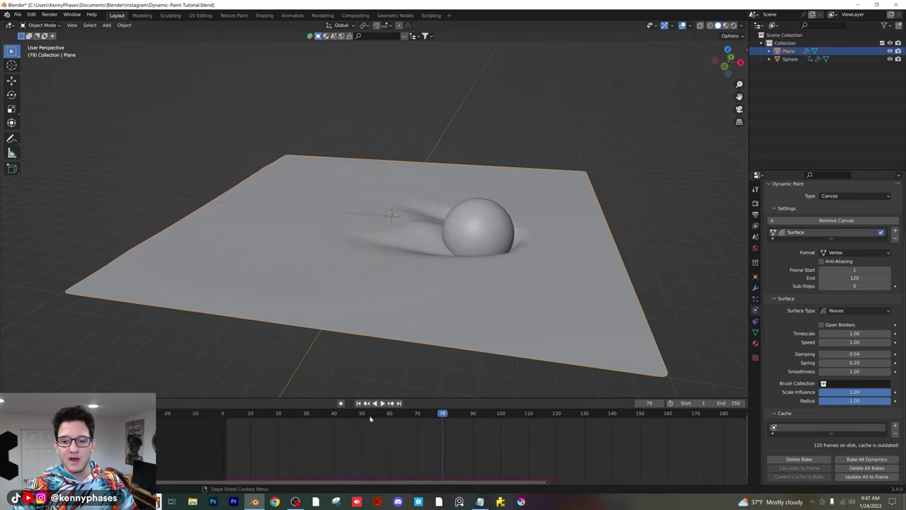
middle_click_drag(399, 141, 486, 105)
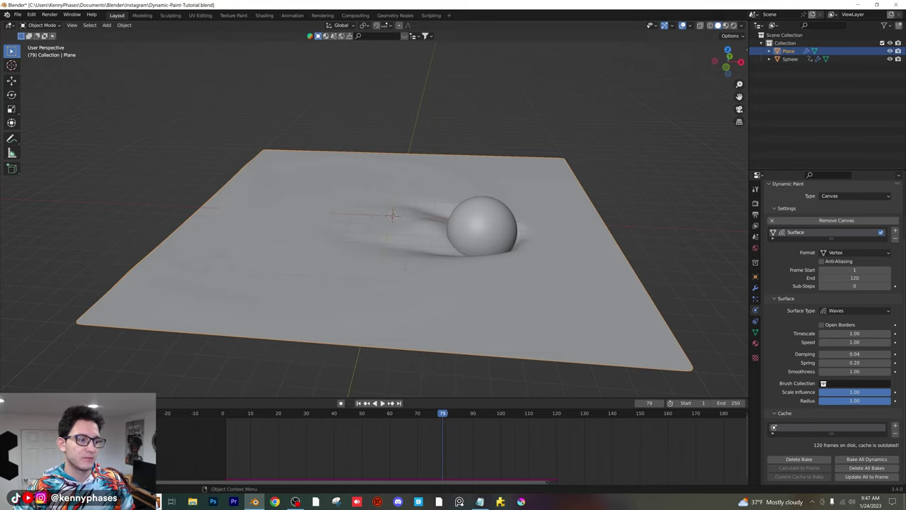
Deselect everything, add a cube mesh, and raise it along Z above the plane
key("alt+a")
middle_click_drag(392, 184, 425, 224)
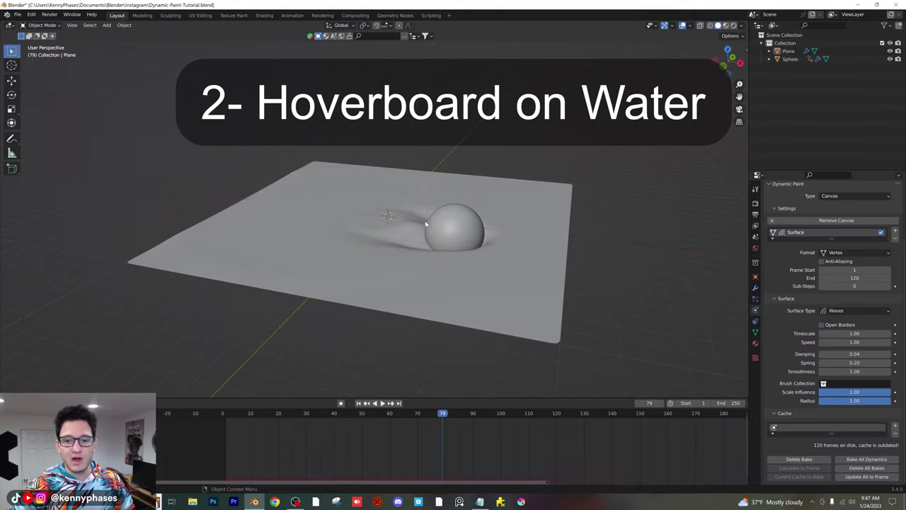
middle_click_drag(262, 146, 288, 128)
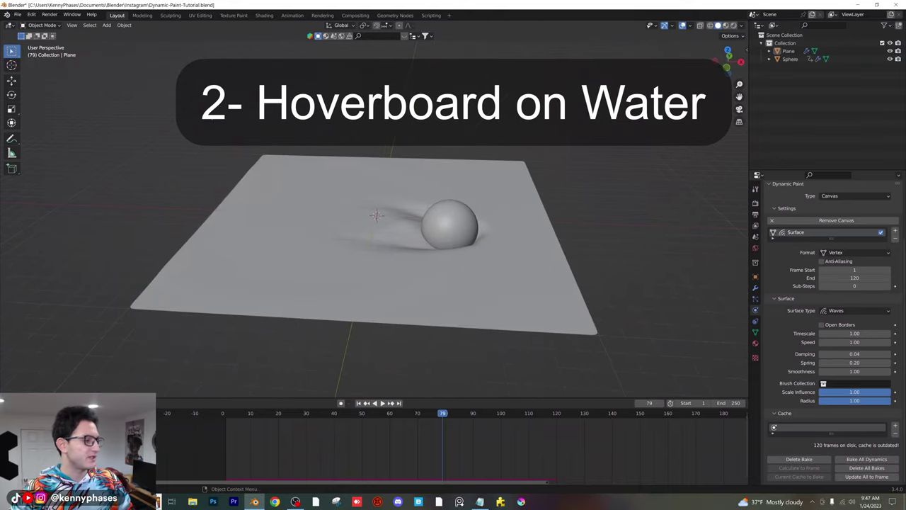
left_click(107, 25)
mouse_move(117, 35)
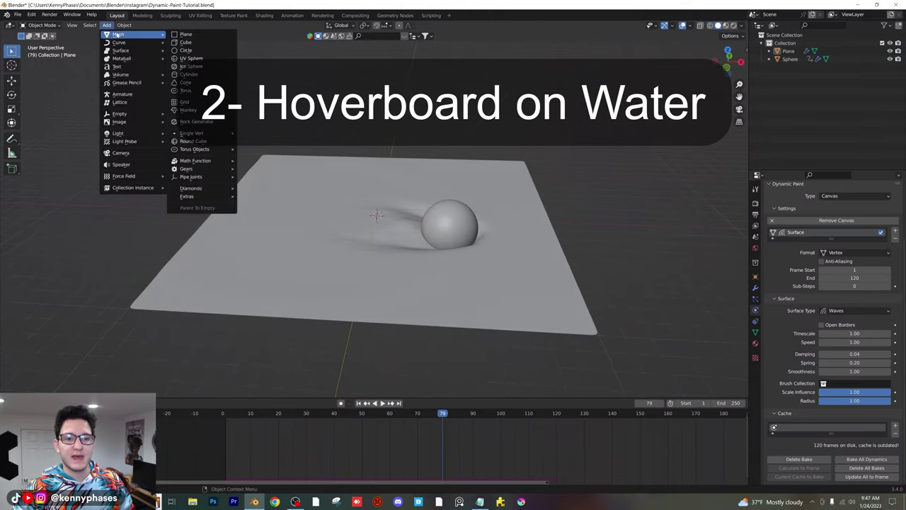
left_click(196, 44)
key("g")
key("z")
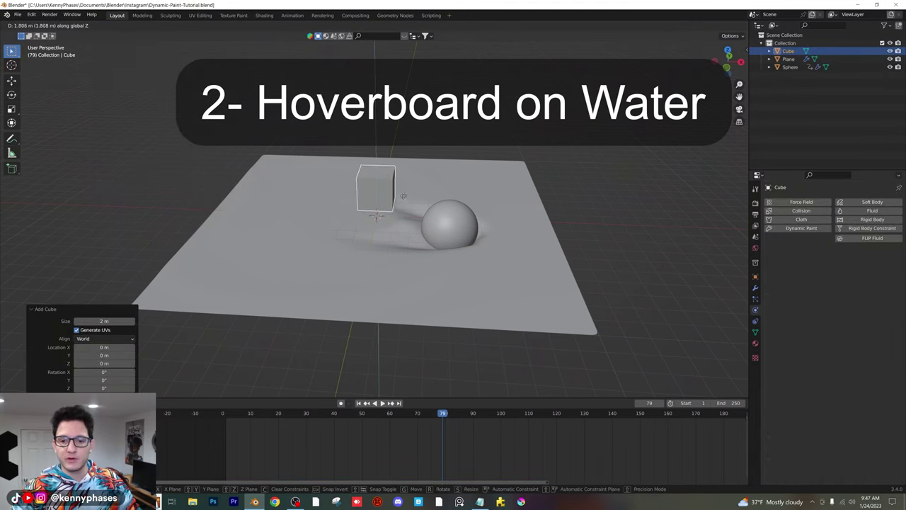
key("Return")
Shape the cube into a board by scaling it to about 0.147 on Z and 2.174 on X
key("s")
key("z")
key("Return")
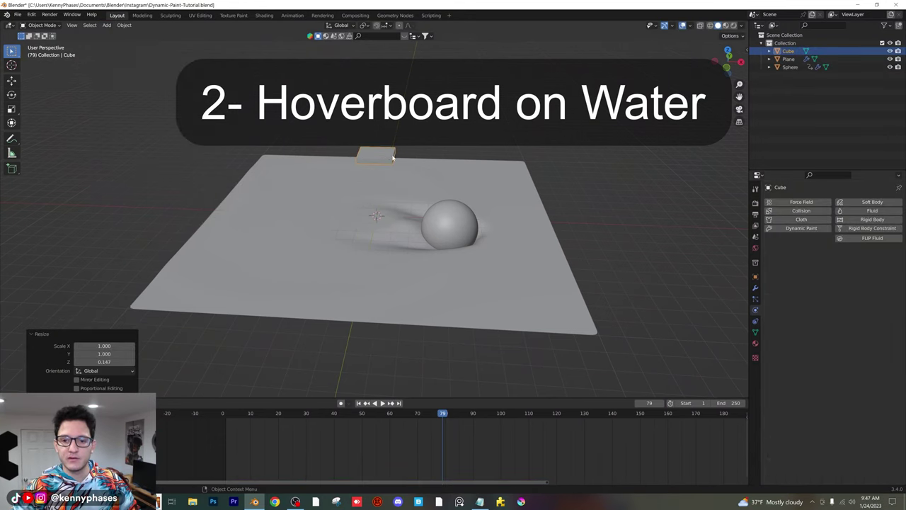
scroll(401, 162, "up", 3)
key("s")
key("x")
key("Return")
Apply the scale of the flattened cube
middle_click_drag(427, 148, 368, 157)
scroll(377, 161, "up", 4)
left_click(133, 26)
mouse_move(145, 61)
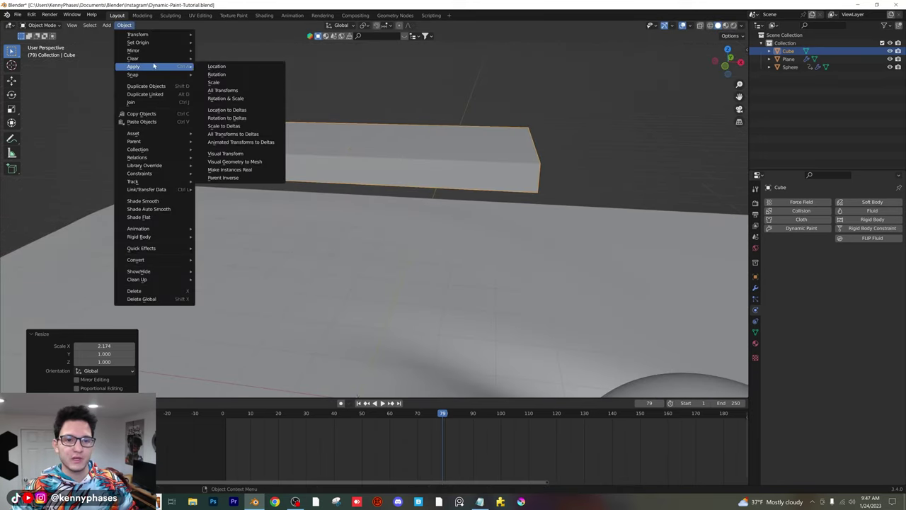
left_click(229, 84)
Round the board's edges by adding and applying a multi-segment Bevel modifier, and shade the board auto smooth
left_click(755, 287)
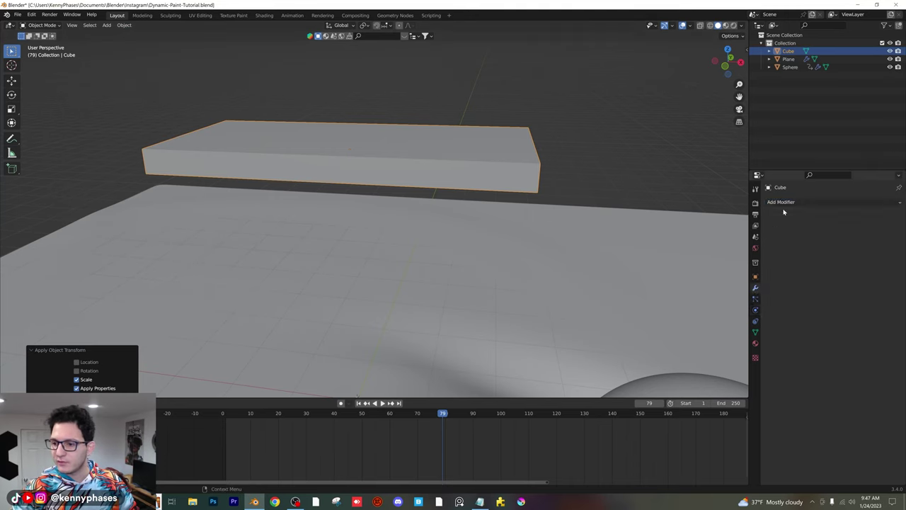
left_click(786, 202)
left_click(729, 252)
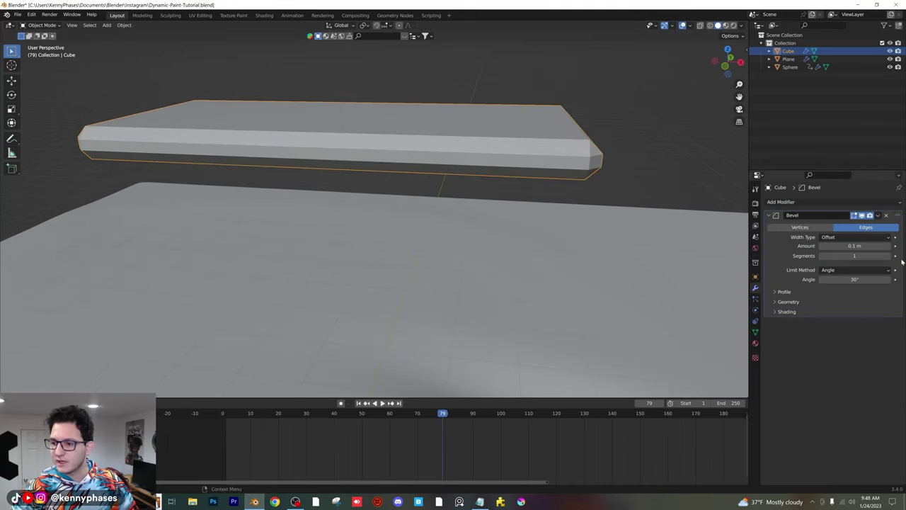
left_click_drag(881, 255, 885, 252)
left_click(878, 215)
left_click(877, 225)
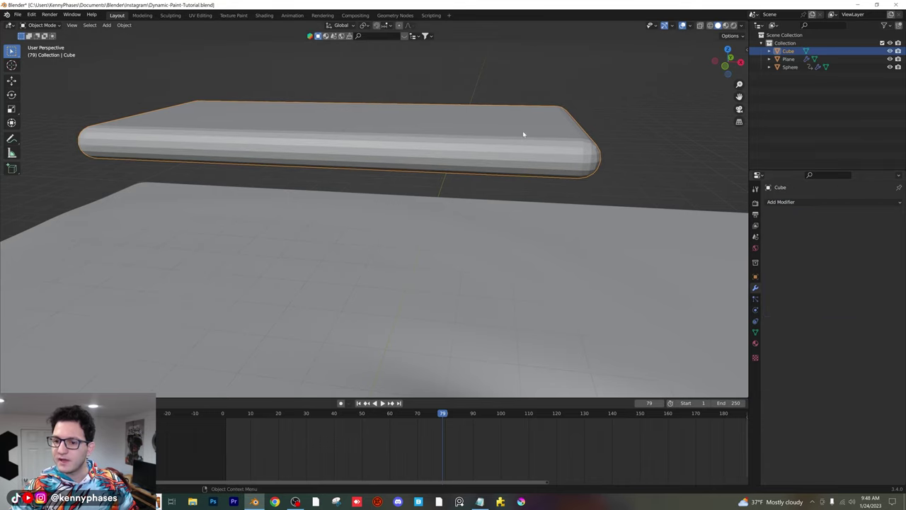
right_click(524, 135)
left_click(522, 134)
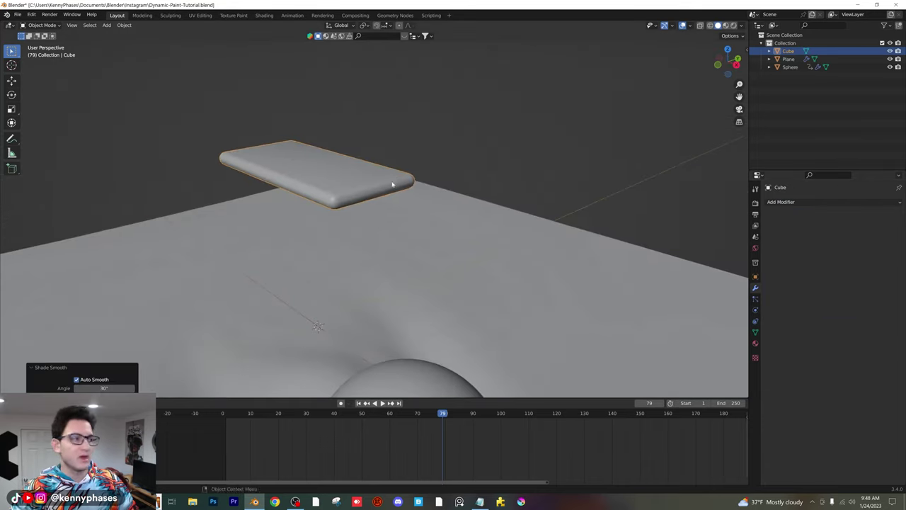
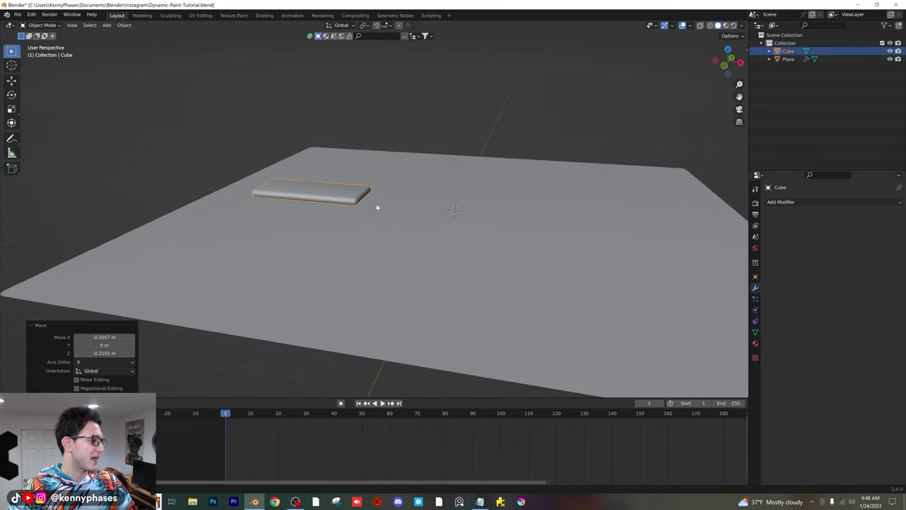
Add a UV sphere and, in front view, move it about -5.87 m in X and 0.22 m in Z onto the board
left_click(161, 80)
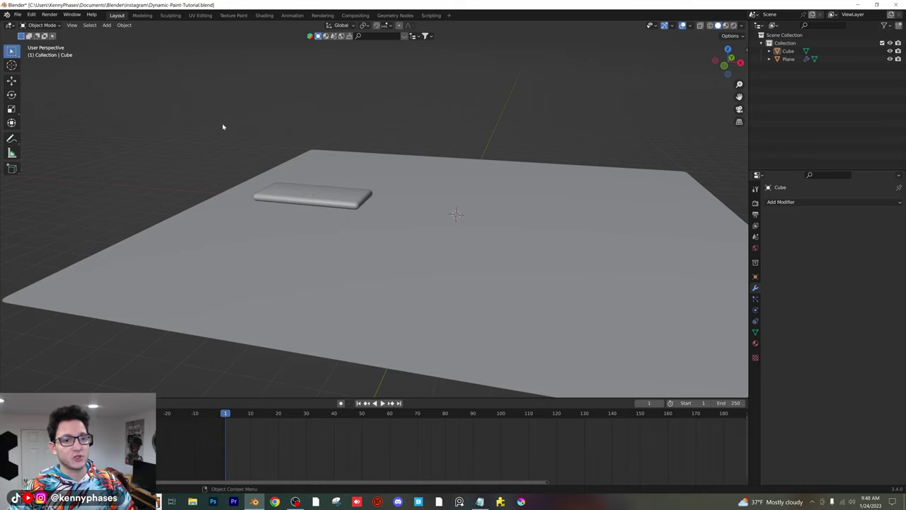
left_click(107, 26)
mouse_move(113, 35)
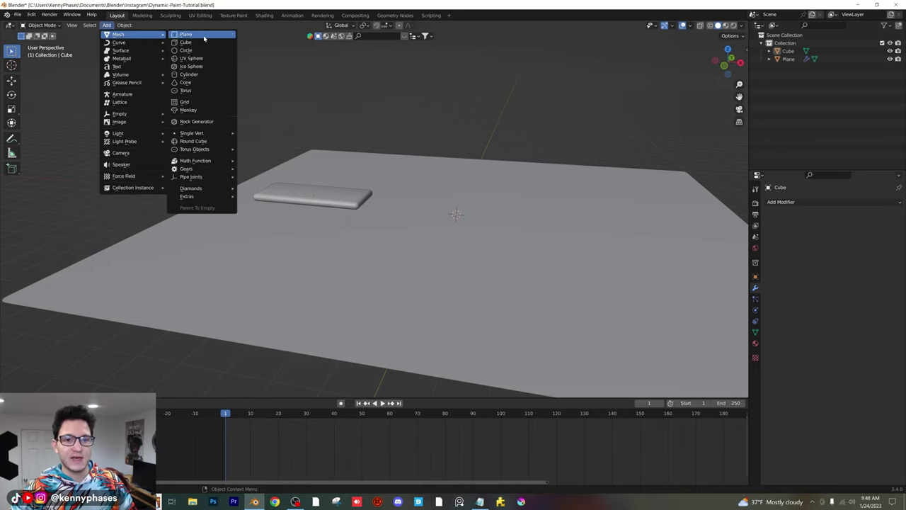
left_click(205, 59)
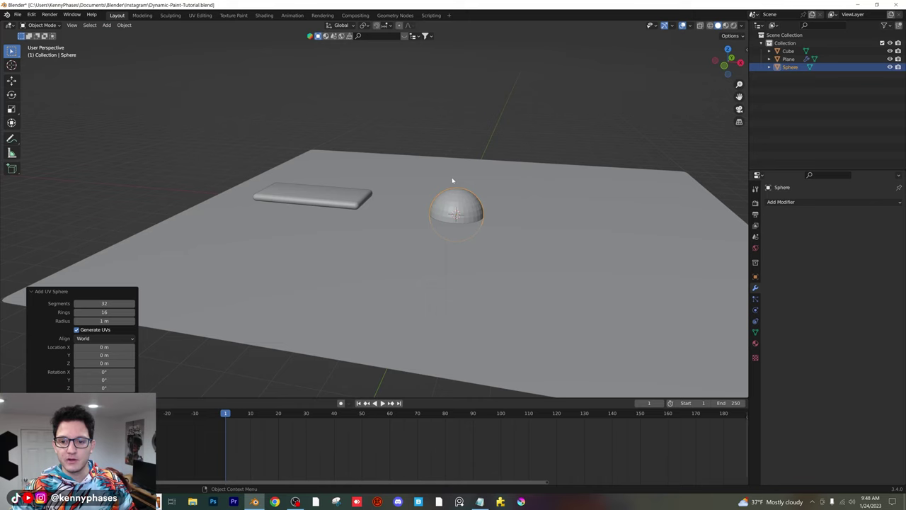
left_click(731, 64)
key("g")
left_click(382, 168)
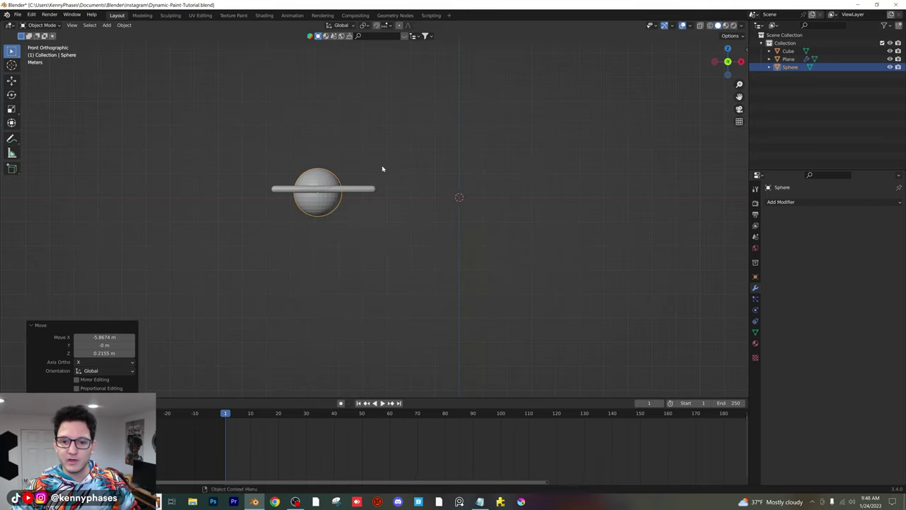
Stretch the sphere to about 2.62 on X and move it about 0.23 m in X and 0.15 m in Z around the board
key("s")
key("x")
left_click(481, 167)
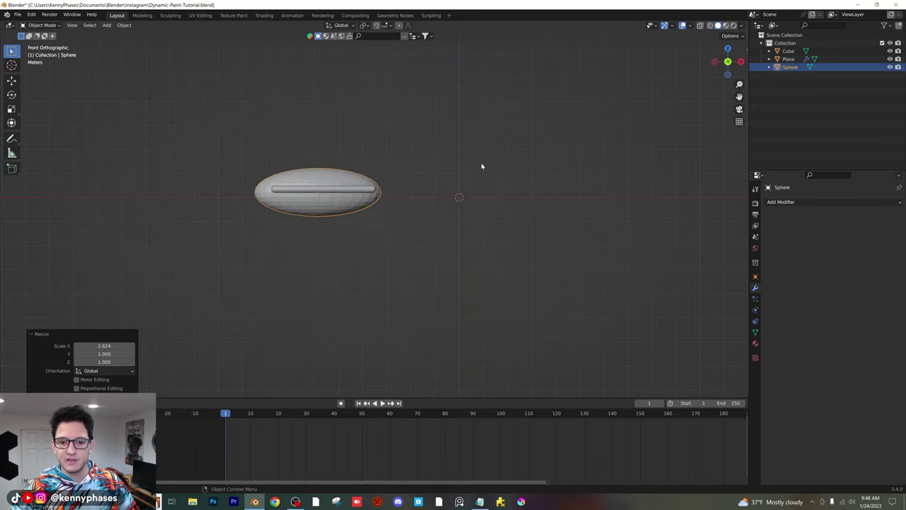
key("g")
left_click(373, 187)
scroll(374, 186, "up", 2)
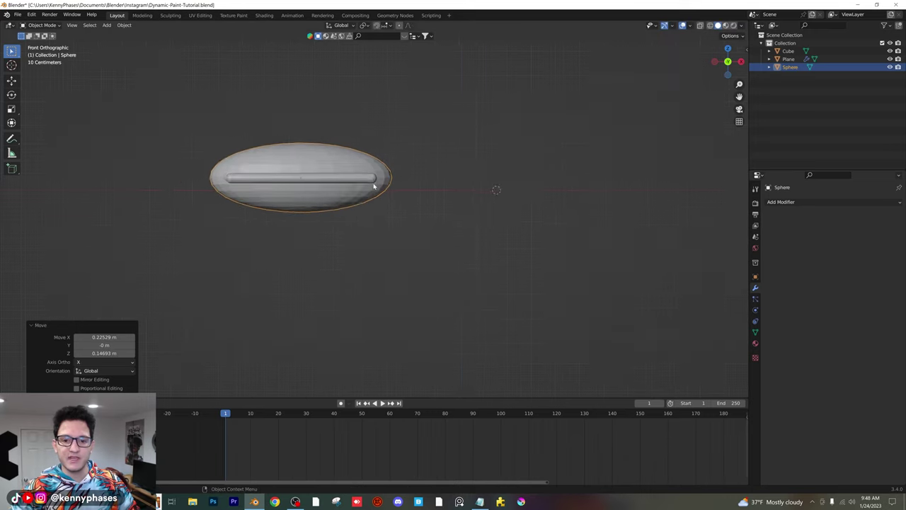
Shift the stretched sphere slightly along Y to center it across the board's width
middle_click_drag(374, 187, 364, 163)
key("g")
key("y")
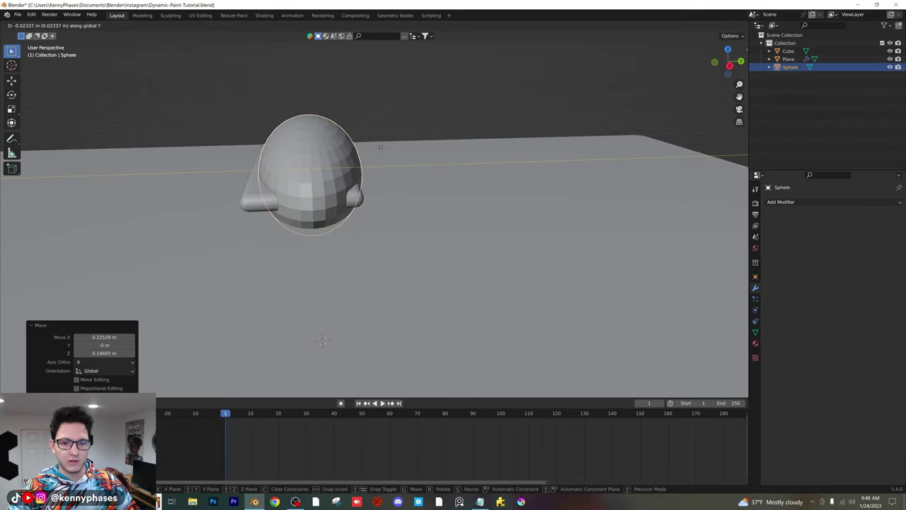
left_click(373, 145)
middle_click_drag(373, 144, 403, 190)
left_click(441, 107)
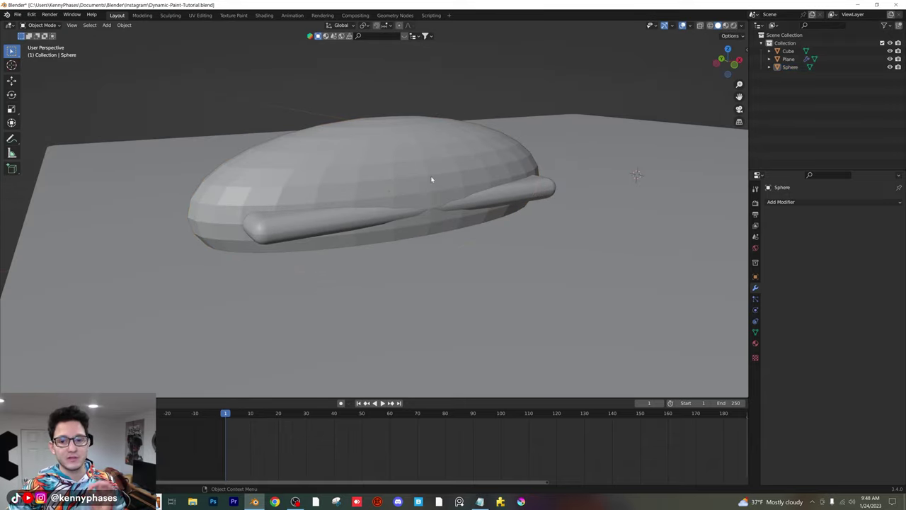
Enable Dynamic Paint physics on the stretched sphere, set its type to Brush, and add the brush
left_click(381, 152)
left_click(754, 308)
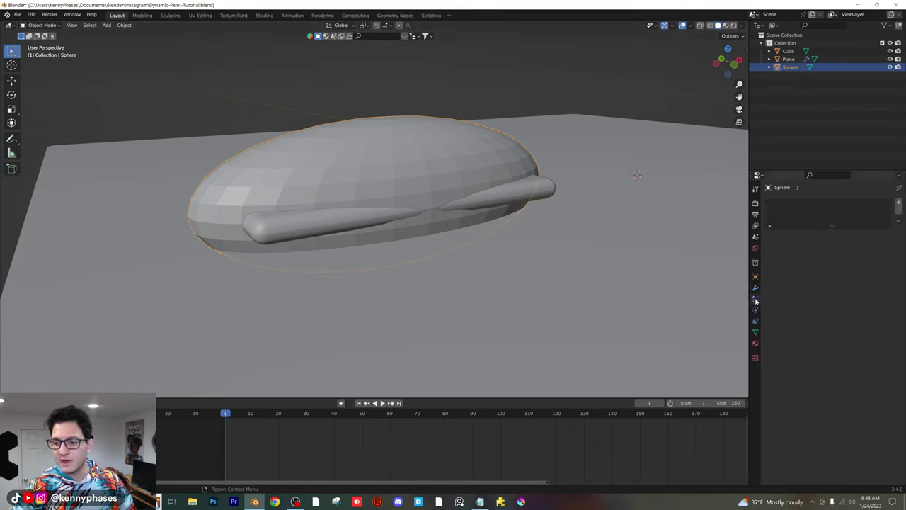
left_click(807, 228)
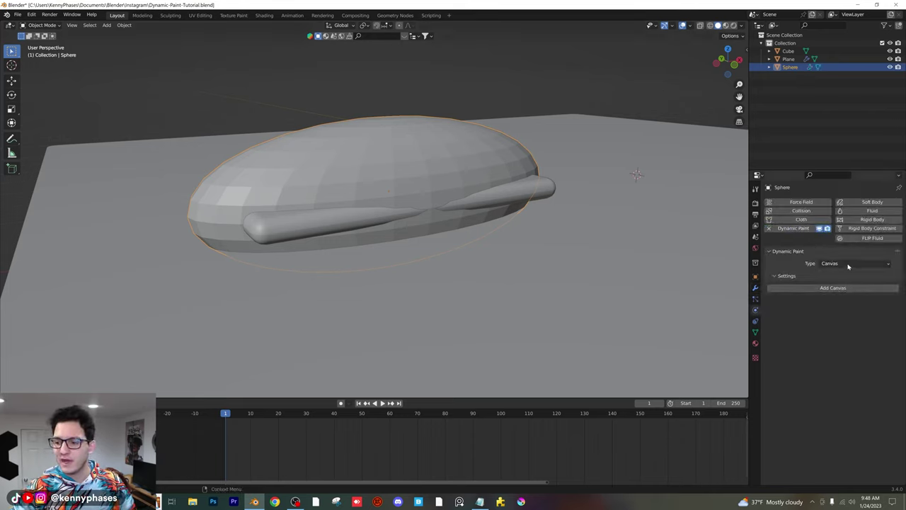
left_click(848, 264)
left_click(841, 284)
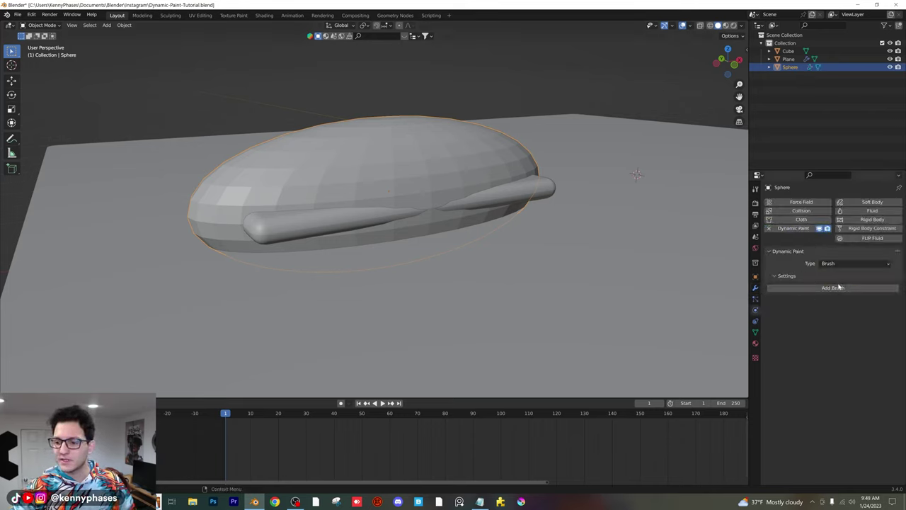
left_click(837, 288)
Test the ripples by moving the sphere about 8.95 m along X during playback, and return to frame 1
scroll(484, 229, "down", 5)
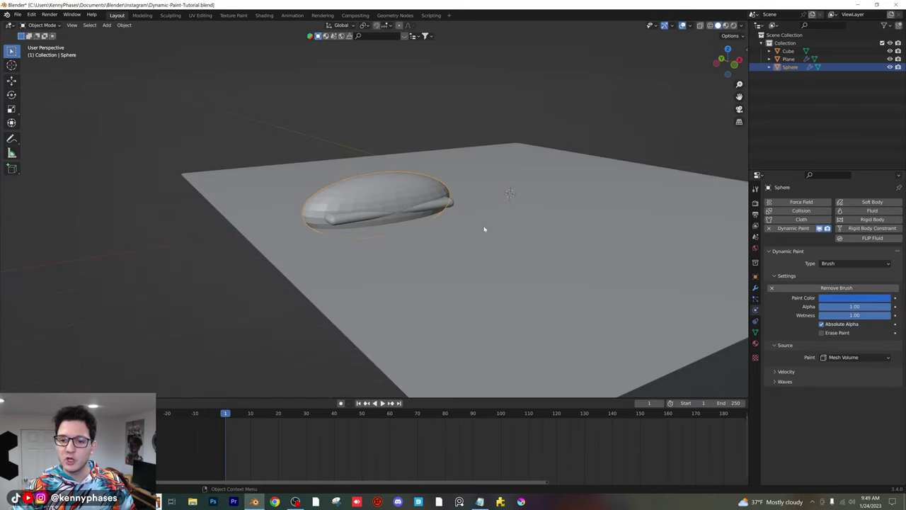
middle_click_drag(483, 229, 418, 194)
left_click(473, 184)
middle_click_drag(473, 184, 443, 189)
left_click(292, 186)
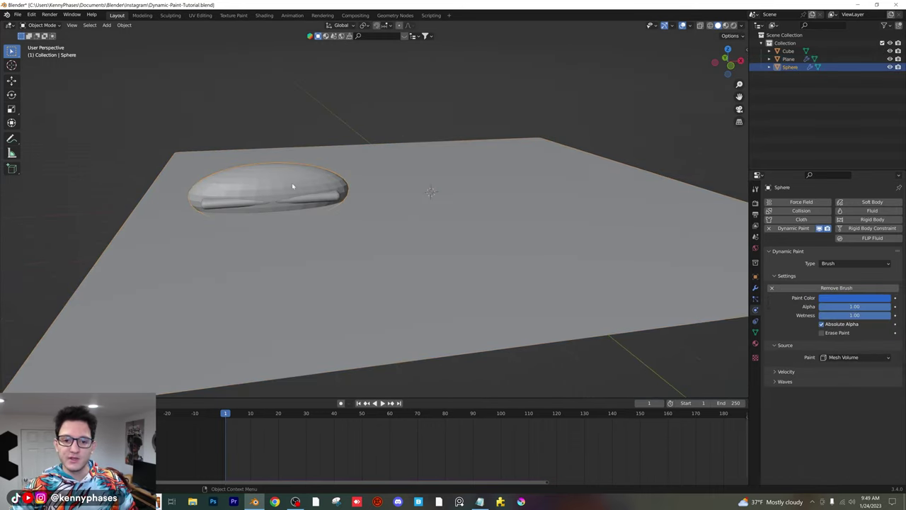
key("g")
key("x")
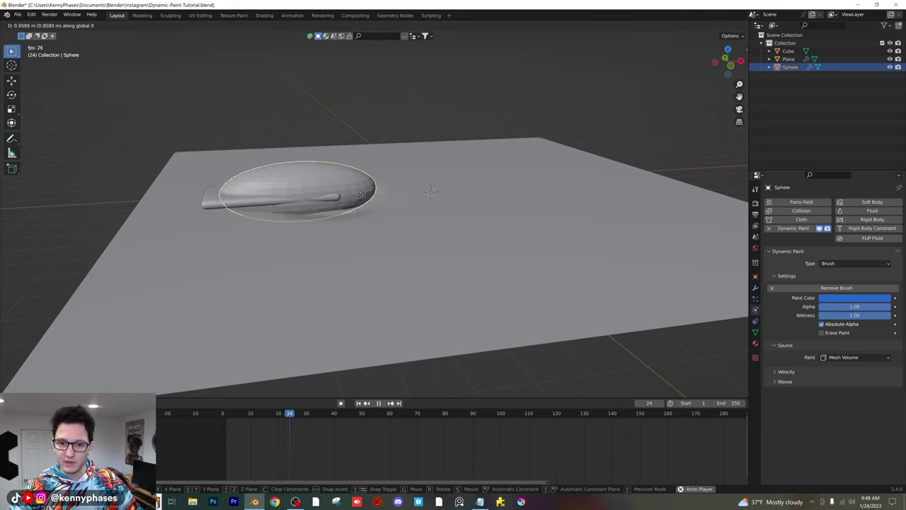
left_click(556, 183)
key("space")
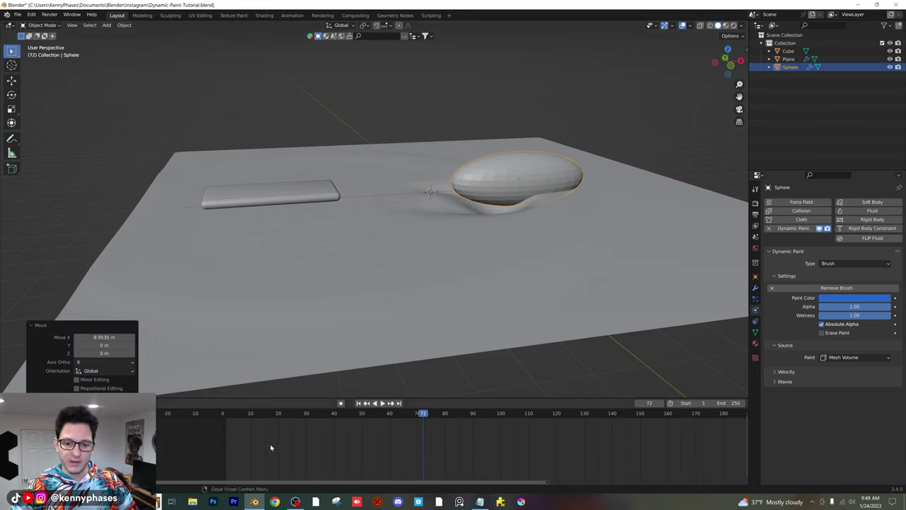
key("shift+Left")
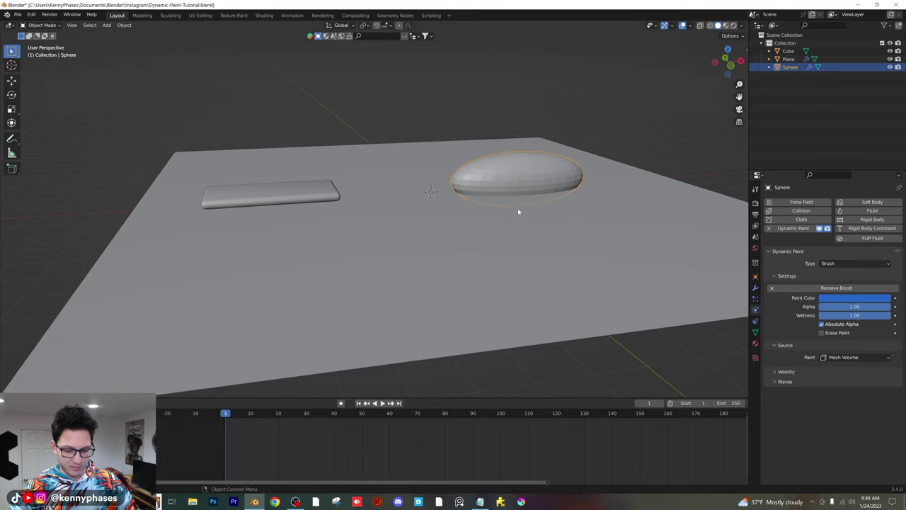
Move the sphere back about 8.88 m along negative X so it surrounds the board again
key("g")
key("x")
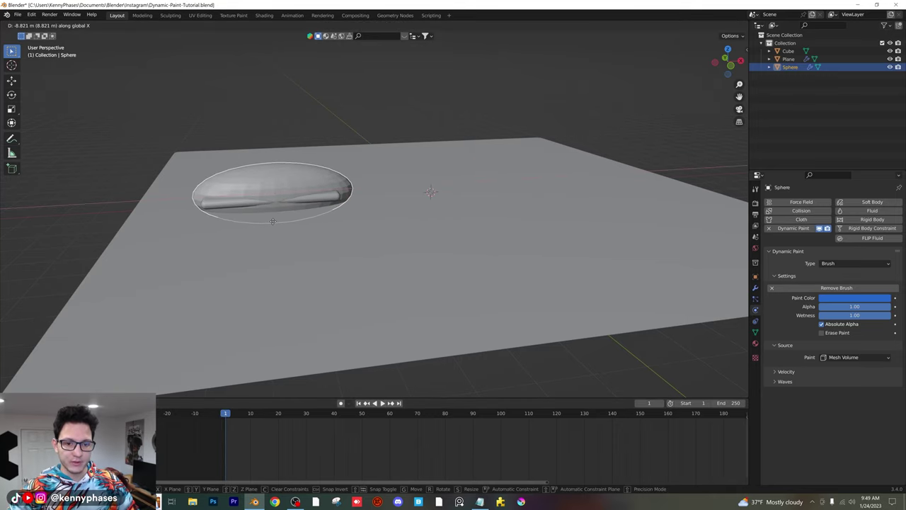
left_click(273, 221)
middle_click_drag(271, 217, 360, 200)
scroll(369, 203, "up", 2)
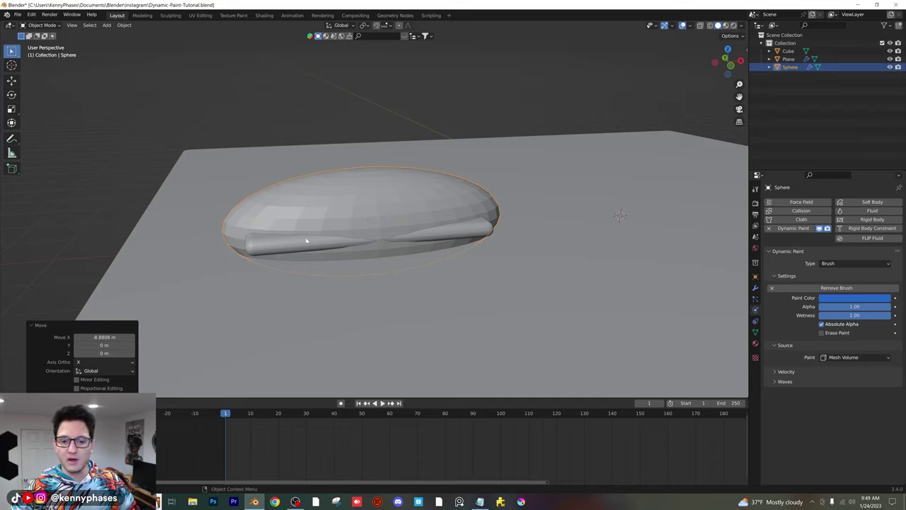
Parent the sphere to the board using the Object parent type
left_click(404, 185)
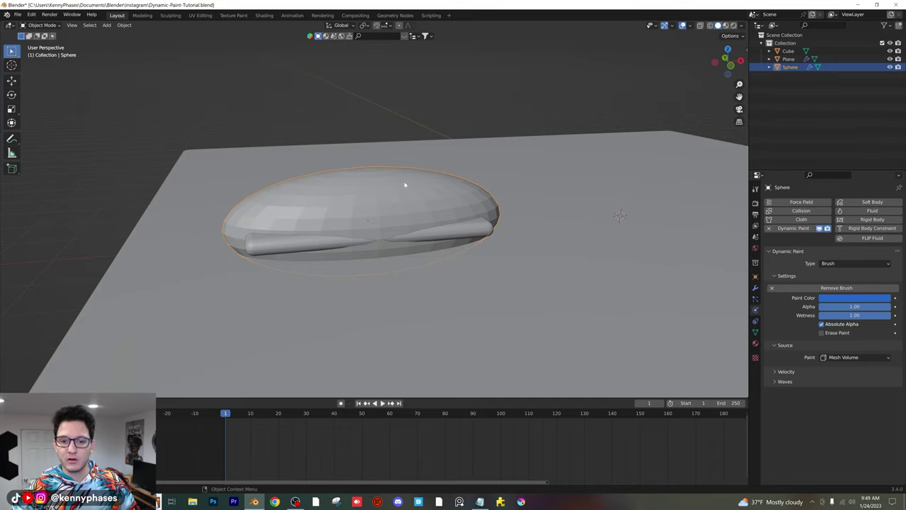
left_click(272, 246, "shift")
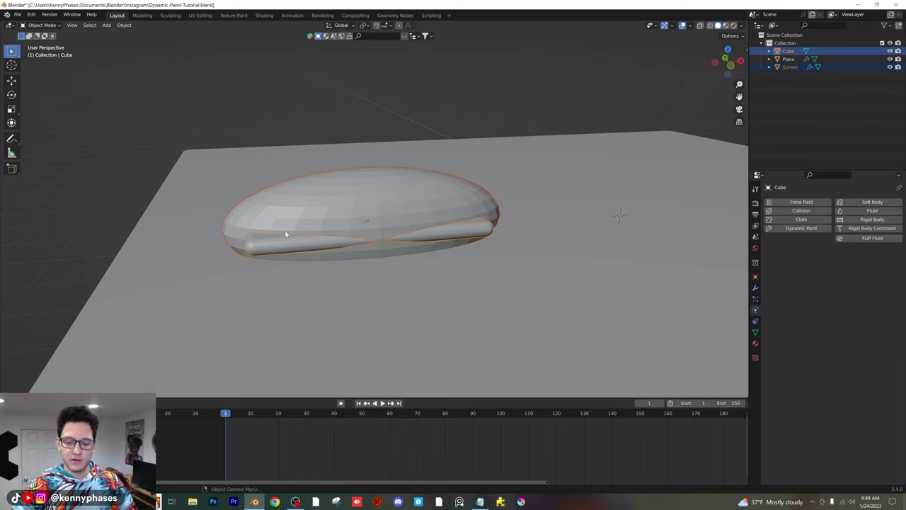
key("ctrl+p")
left_click(286, 234)
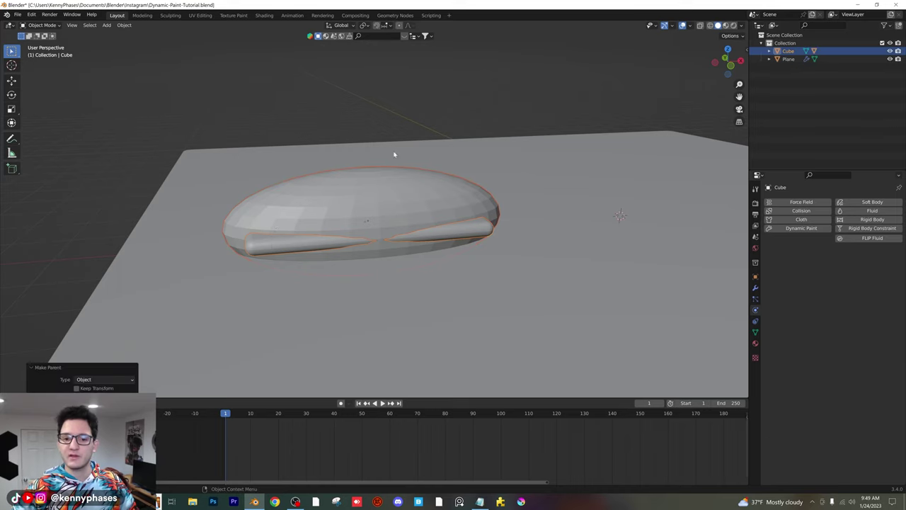
left_click(395, 154)
Try moving the board to check that the parented sphere follows it
left_click(292, 249)
key("g")
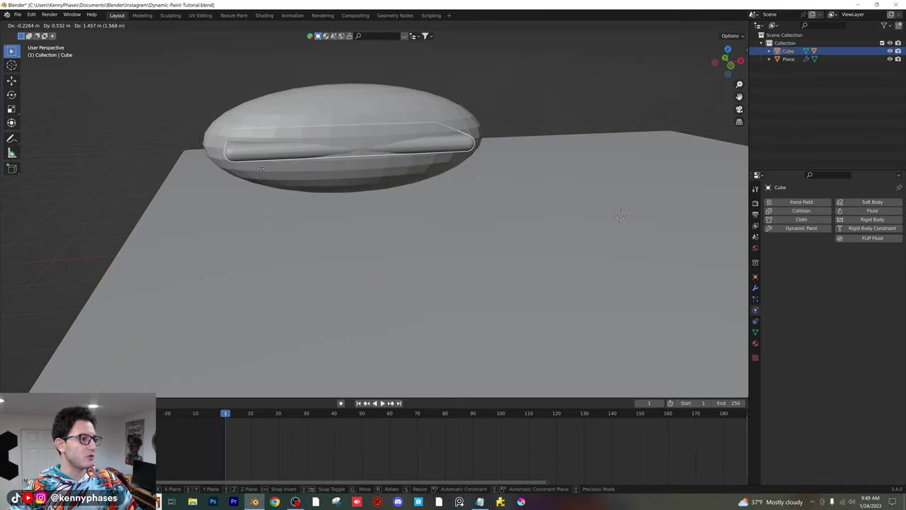
left_click(309, 188)
Expand the Cube's hierarchy and hide its child Sphere in the viewport
left_click(364, 197)
scroll(364, 196, "up", 3)
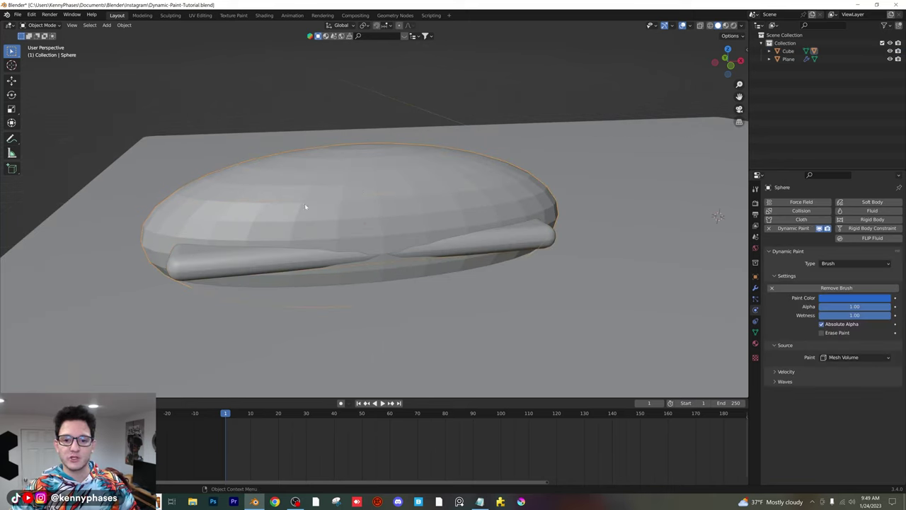
left_click(770, 51)
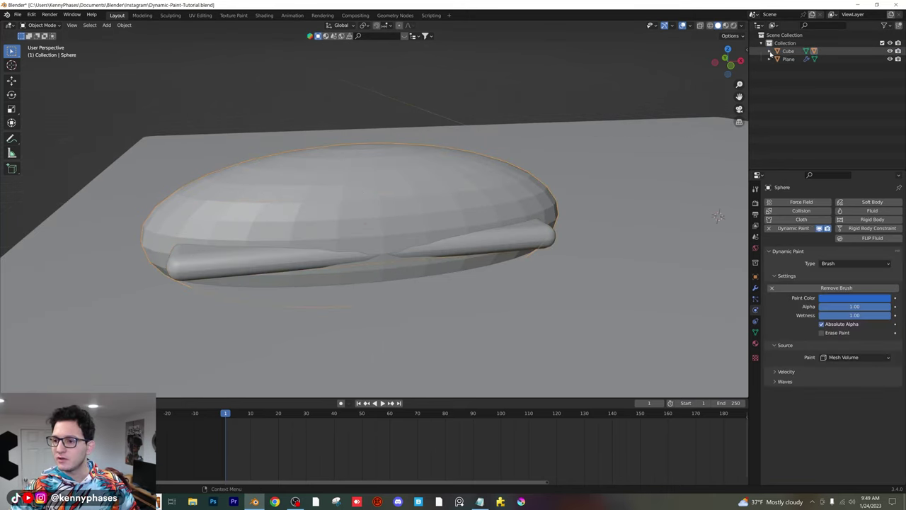
left_click(890, 67)
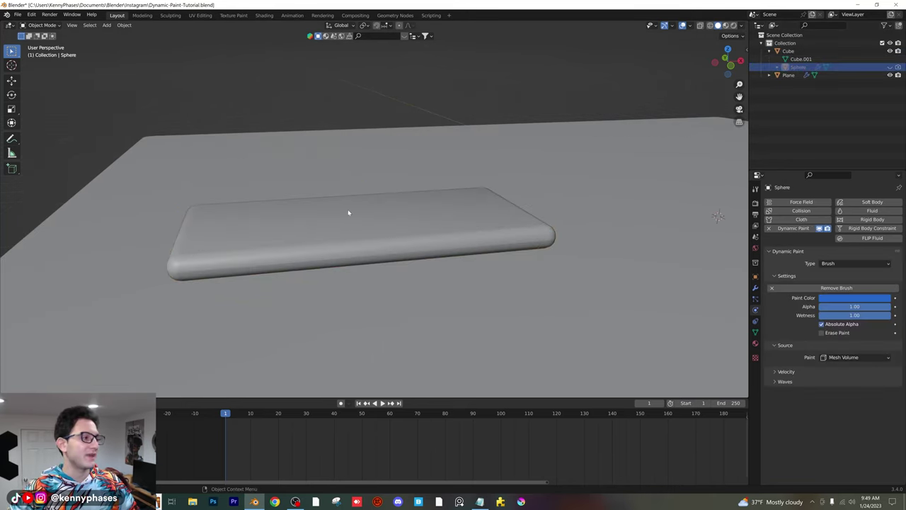
Insert a Location keyframe for the board at frame 1
left_click(340, 249)
scroll(354, 258, "down", 3)
middle_click_drag(364, 267, 336, 214)
key("i")
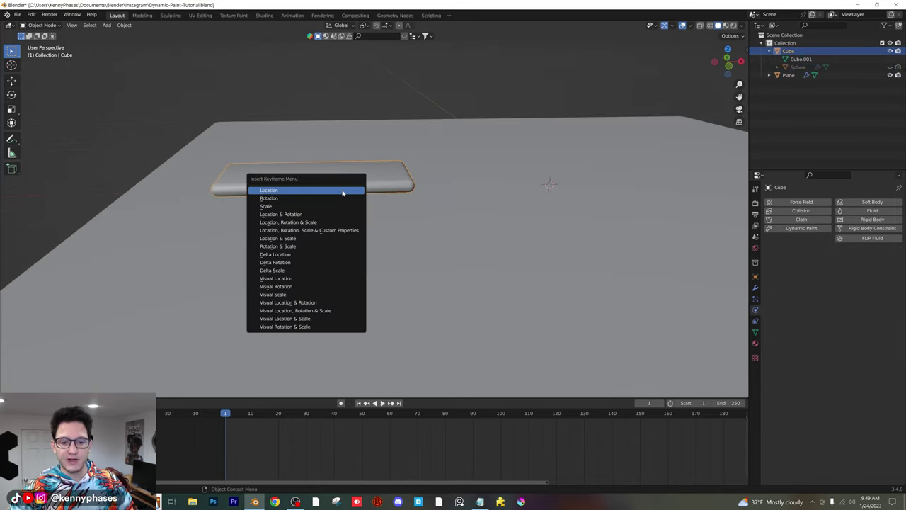
left_click(343, 192)
At frame 60, move the board along X past the plane's far edge and insert a Location keyframe
left_click_drag(254, 420, 388, 419)
middle_click_drag(397, 318, 332, 208)
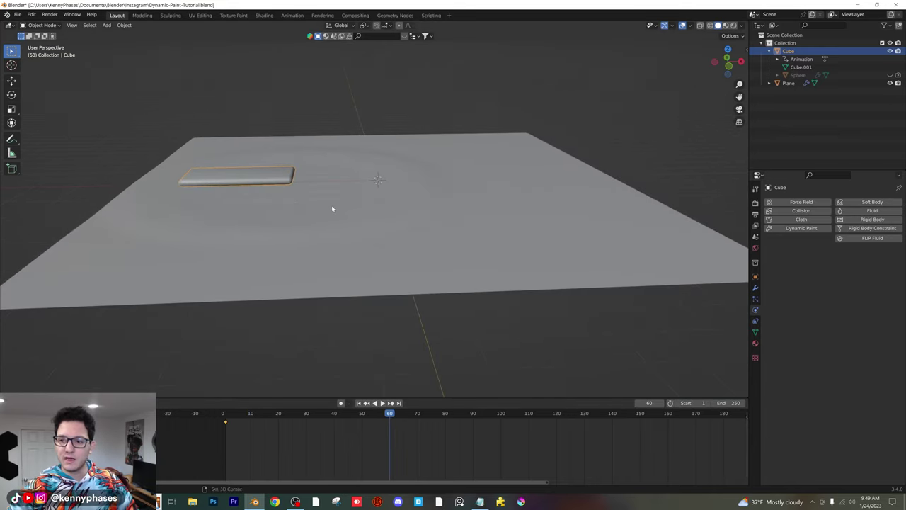
key("g")
key("x")
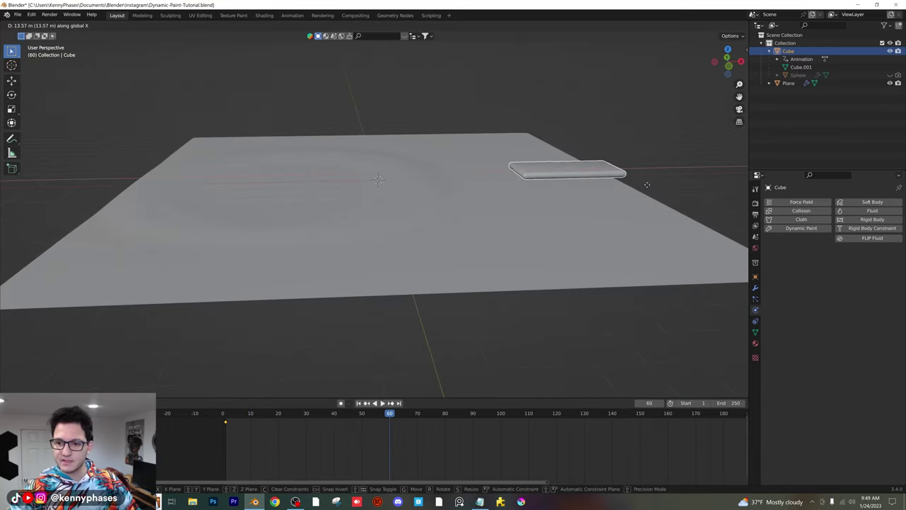
left_click(685, 179)
middle_click_drag(685, 179, 349, 206)
key("g")
key("x")
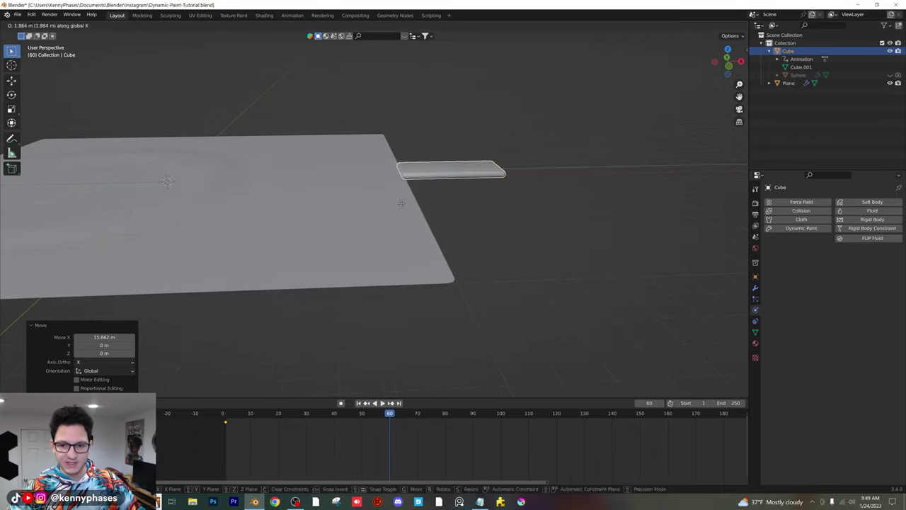
left_click(490, 171)
key("i")
left_click(431, 168)
Play the board animation from frame 1 to check its motion across the plane
middle_click_drag(319, 245, 397, 340)
left_click(226, 413)
key("space")
middle_click_drag(244, 222, 350, 227)
key("space")
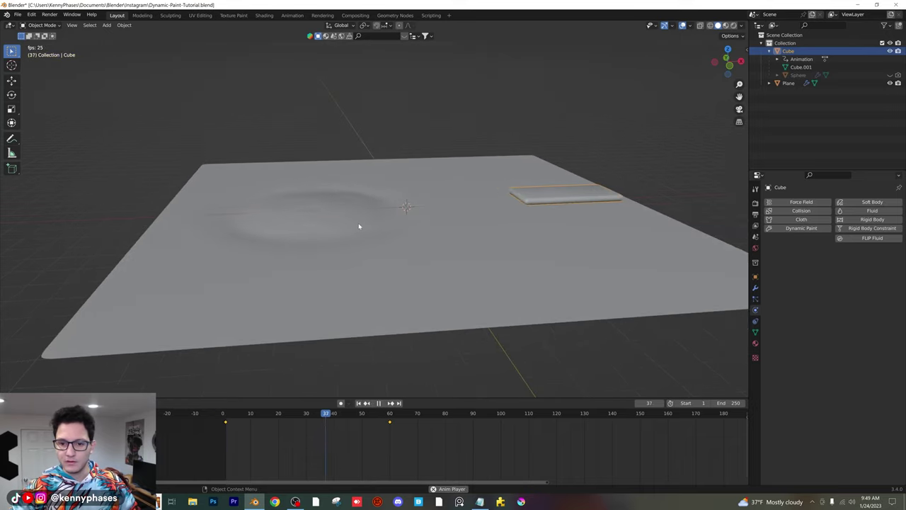
key("space")
Bake the water plane's Dynamic Paint wave cache for frames 1 to 120
left_click(640, 276)
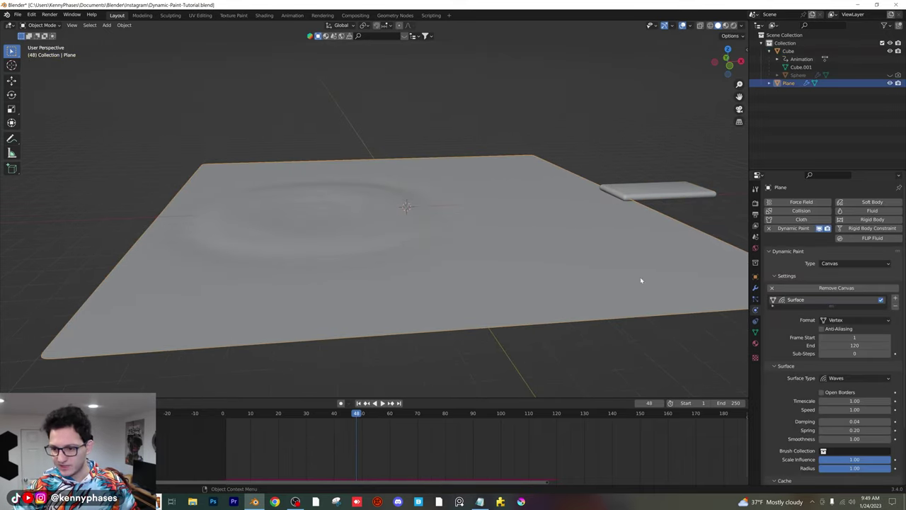
scroll(828, 354, "down", 3)
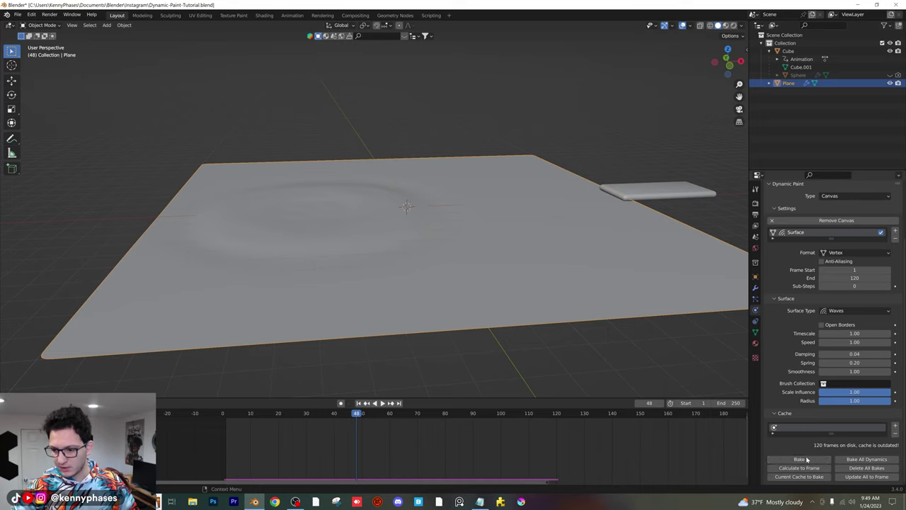
left_click(803, 460)
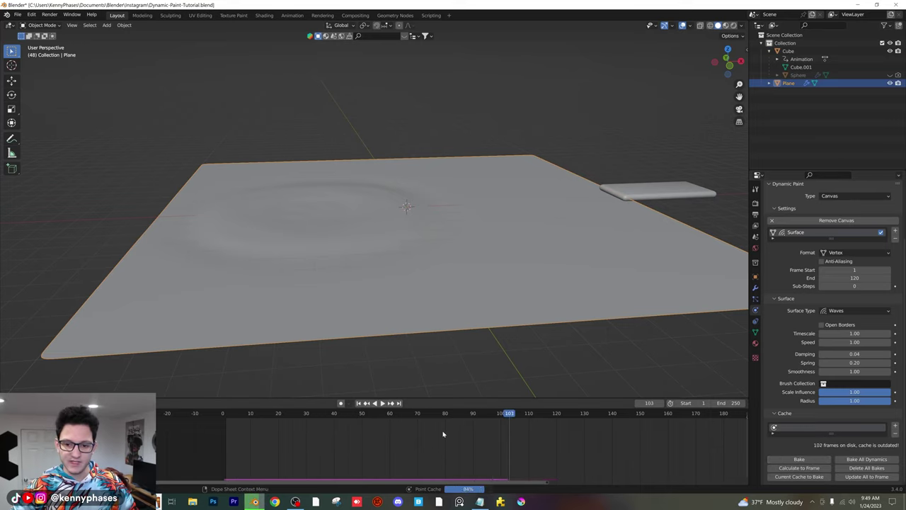
Play the baked wave simulation from frame 1 to check the wake behind the board
key("shift+Left")
key("space")
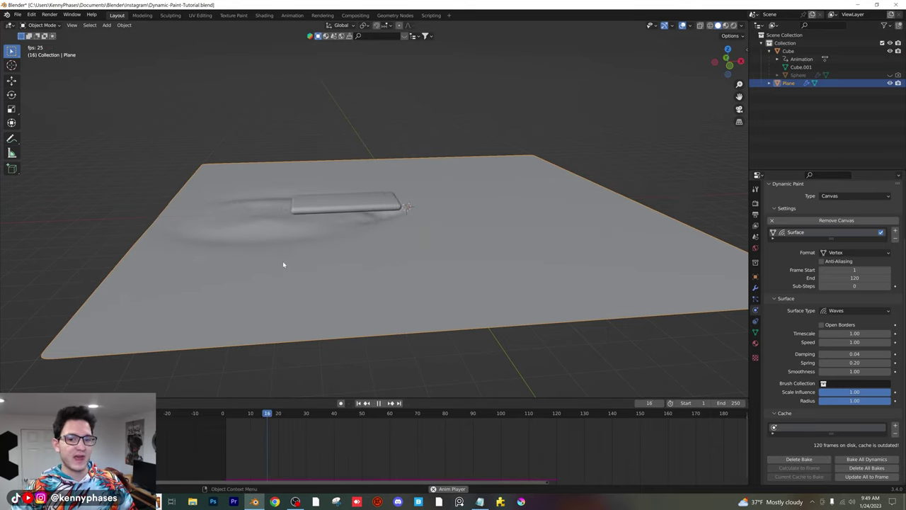
key("space")
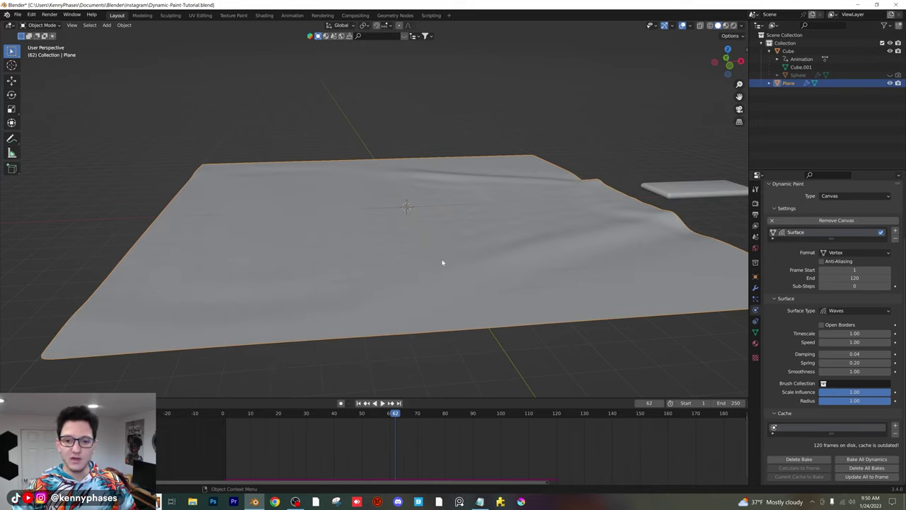
left_click(230, 412)
key("space")
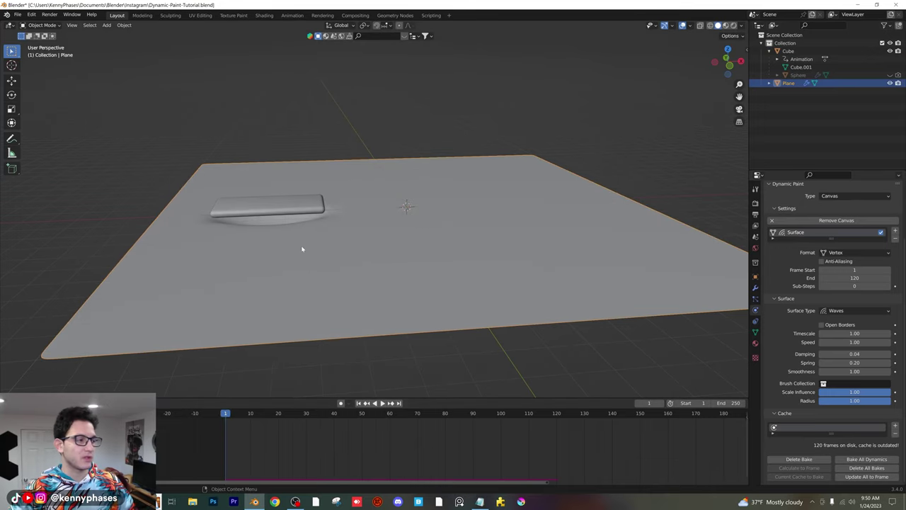
Replay the baked waves from other angles and scrub back to frame 13 to examine the wake around the board
middle_click_drag(301, 248, 374, 233)
scroll(380, 240, "down", 3)
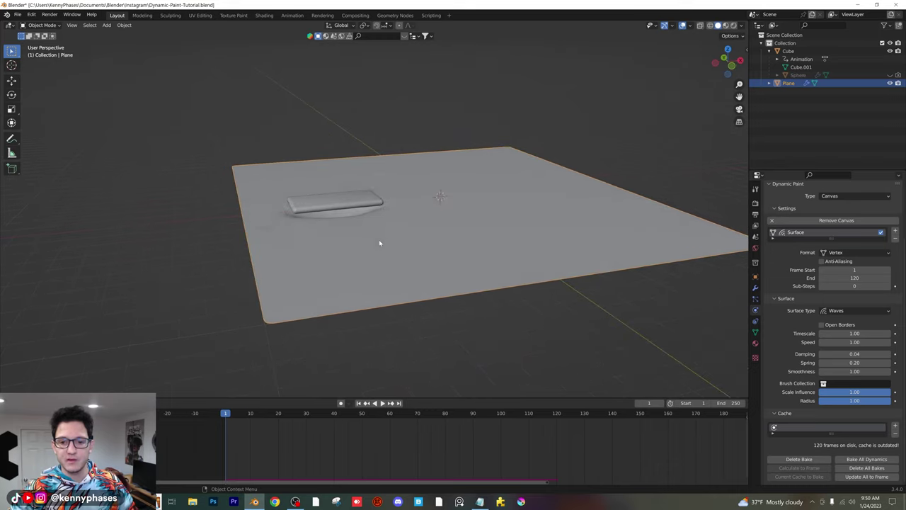
key("space")
mouse_move(376, 243)
middle_mouse_down()
mouse_move(372, 214)
mouse_move(436, 203)
mouse_move(350, 242)
mouse_move(370, 224)
mouse_move(364, 243)
mouse_move(445, 247)
mouse_move(418, 259)
mouse_move(404, 244)
mouse_move(517, 274)
mouse_move(361, 198)
mouse_move(383, 208)
middle_mouse_up()
scroll(372, 214, "up", 3)
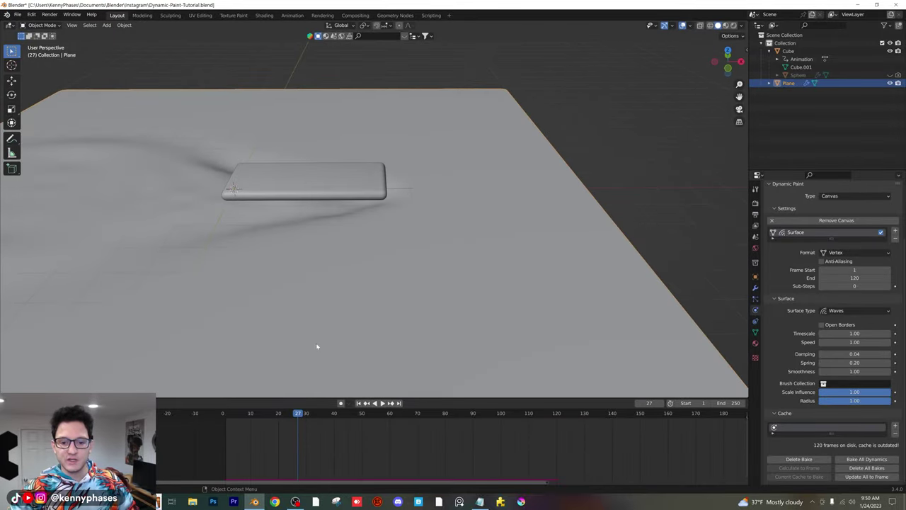
left_click_drag(305, 416, 260, 416)
middle_click_drag(285, 250, 443, 248)
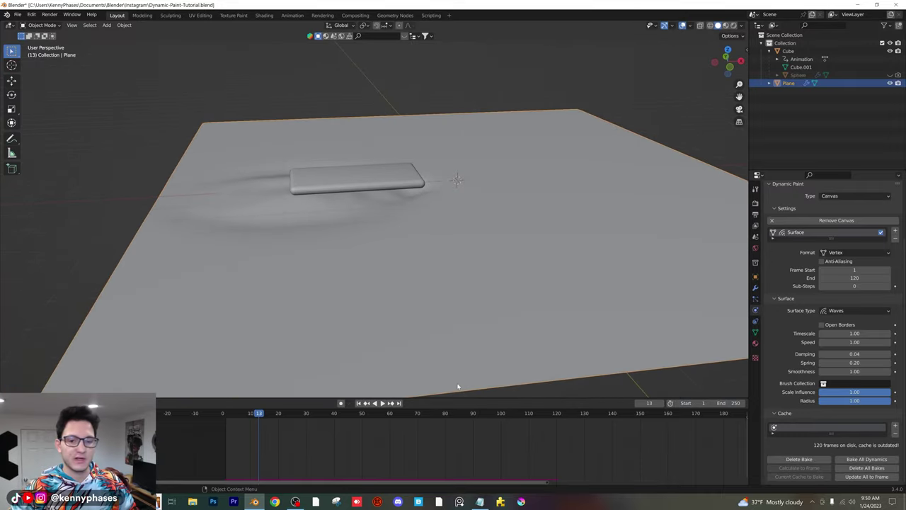
Replay the baked board waves from frame 1 and scrub back through them to examine the wake across the whole plane
key("space")
left_click_drag(263, 412, 226, 416)
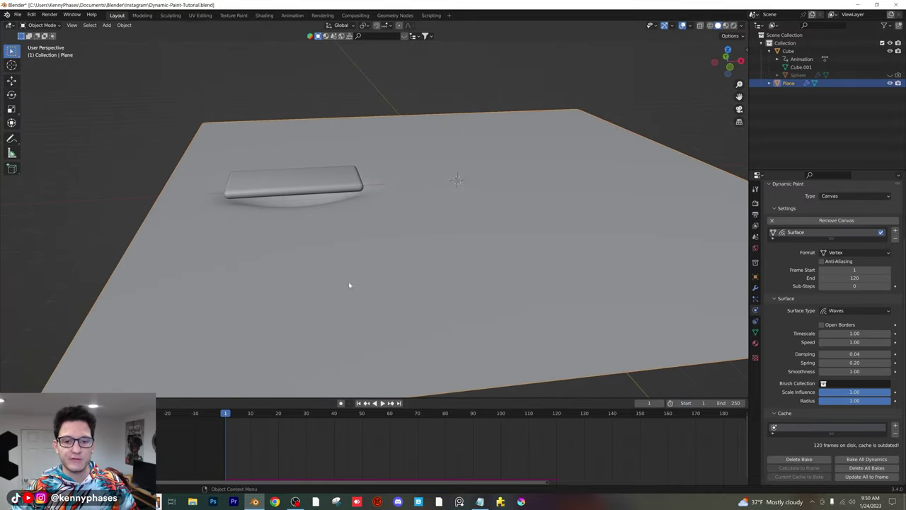
scroll(349, 285, "down", 3)
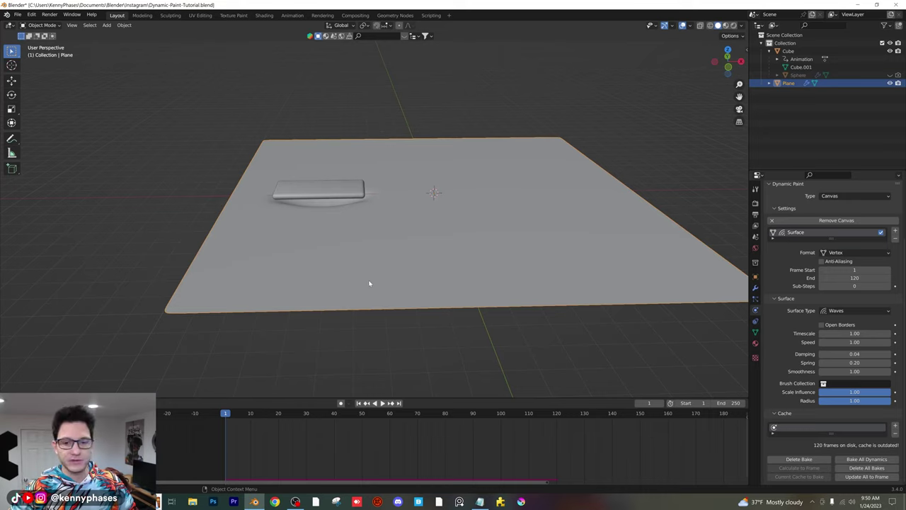
key("space")
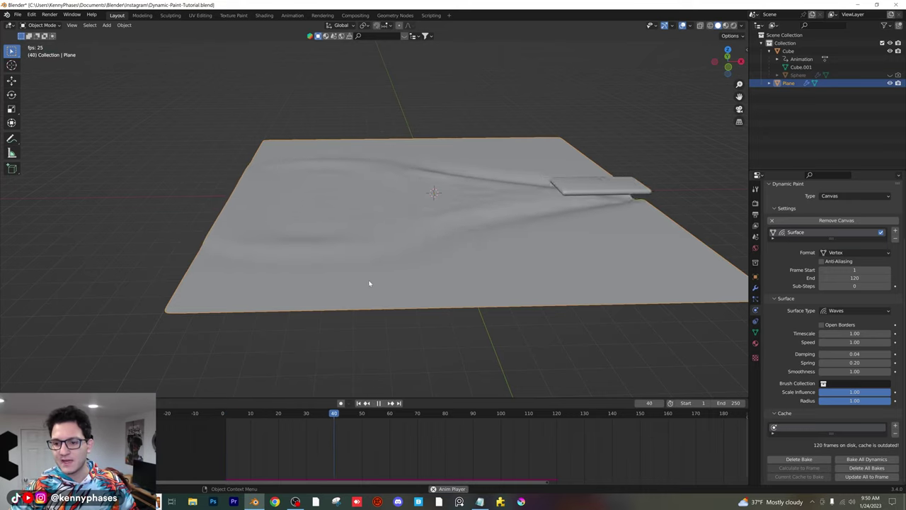
key("space")
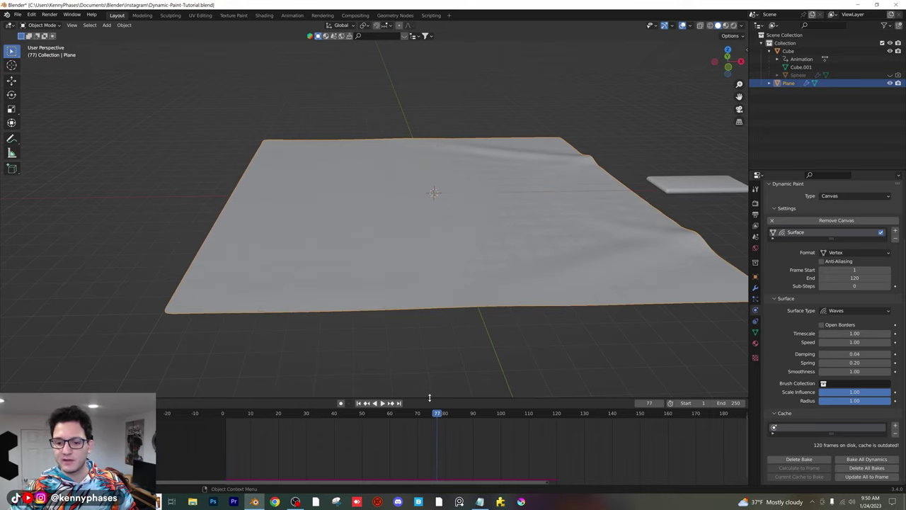
mouse_move(432, 418)
left_mouse_down()
mouse_move(222, 427)
mouse_move(347, 437)
mouse_move(337, 433)
left_mouse_up()
middle_click_drag(426, 243, 361, 264)
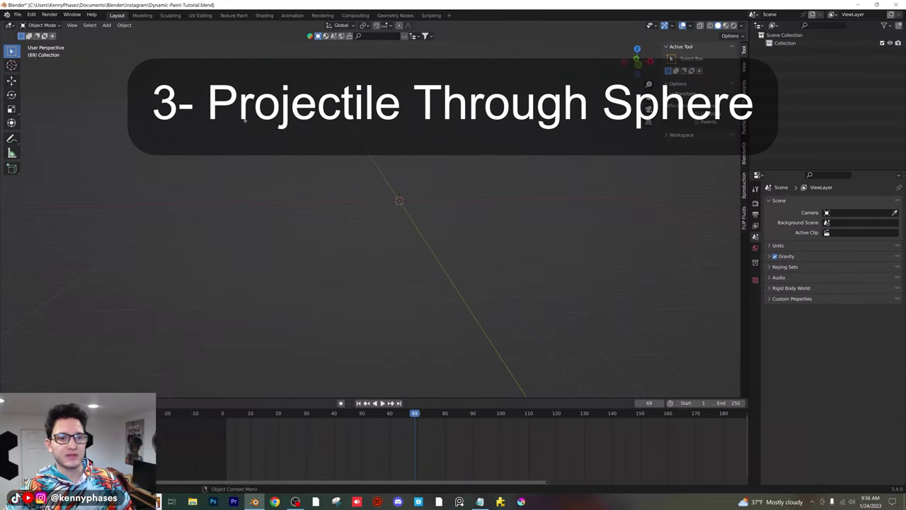
Add a UV sphere at the origin and scale it up to about 6.09 m across
left_click(106, 25)
mouse_move(120, 34)
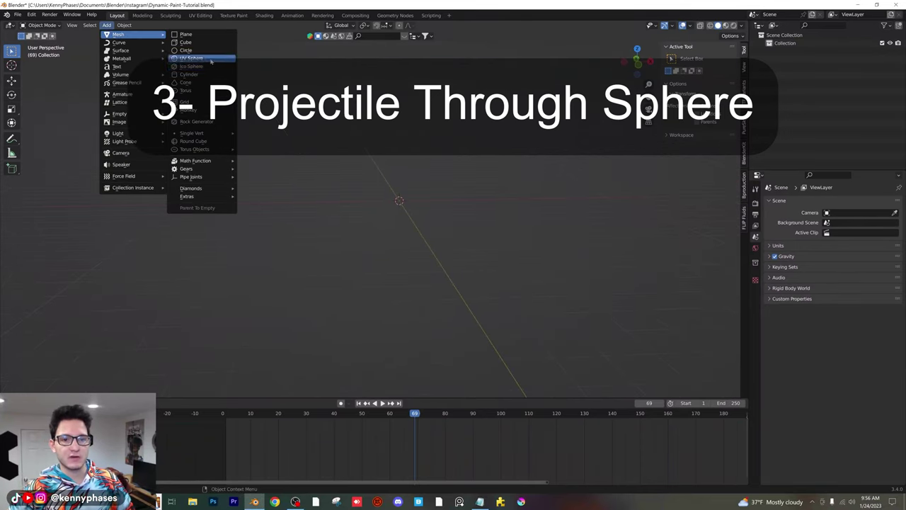
left_click(195, 68)
key("s")
left_click(468, 170)
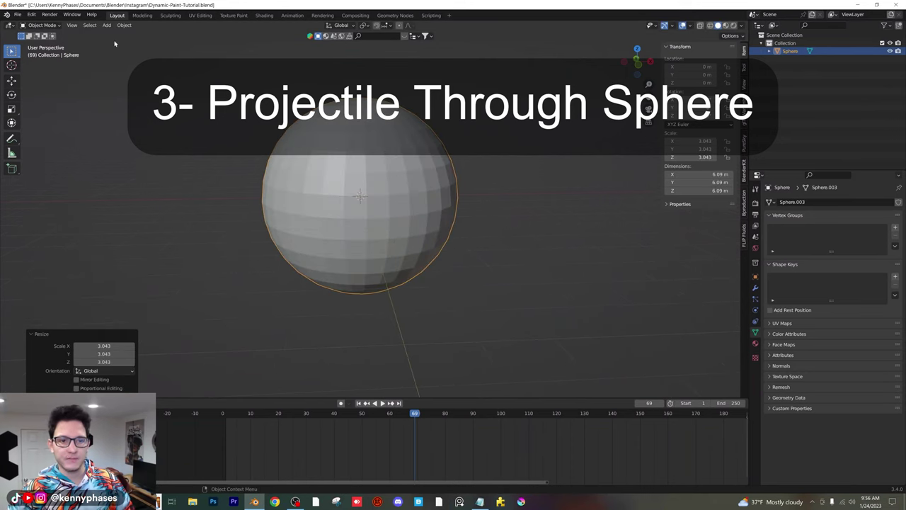
Add a cylinder and move it about -5.63 m along the X axis, beside the sphere
left_click(106, 25)
mouse_move(114, 34)
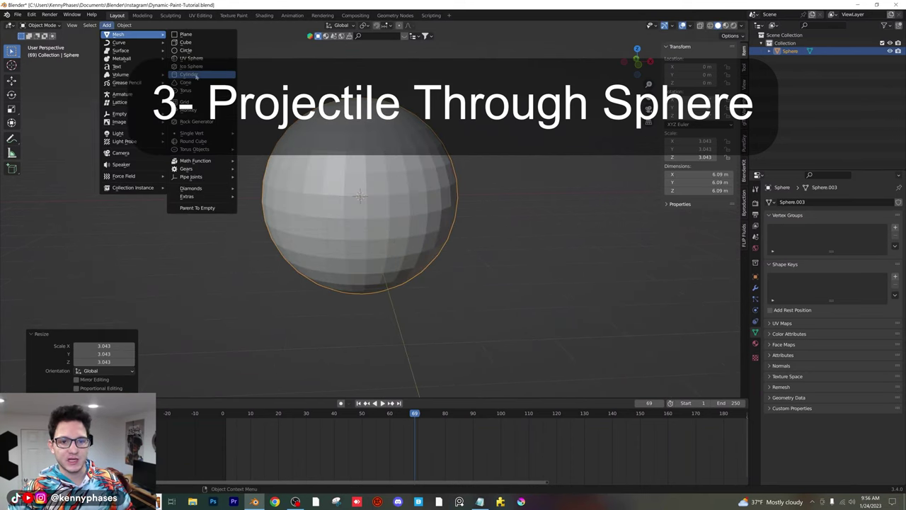
left_click(196, 75)
key("g")
key("x")
left_click(277, 158)
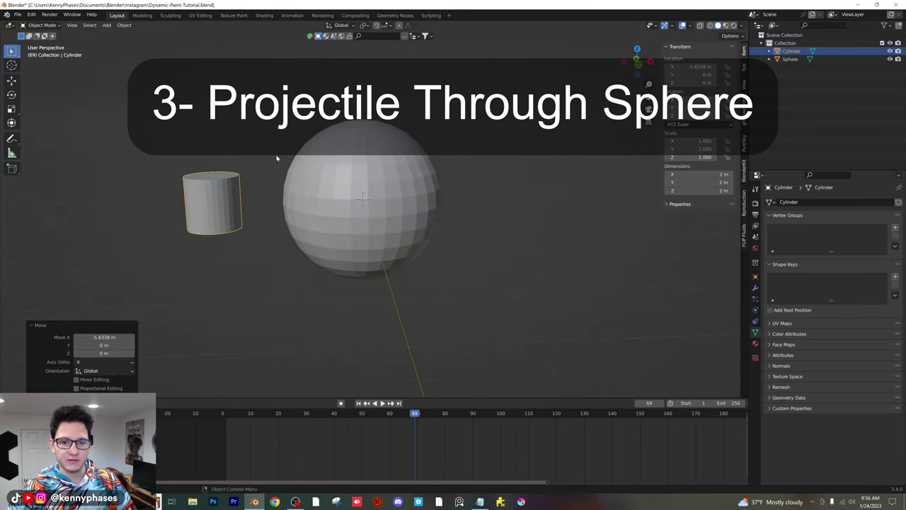
Rotate the cylinder 90 degrees about the Y axis so it points at the sphere
key("r")
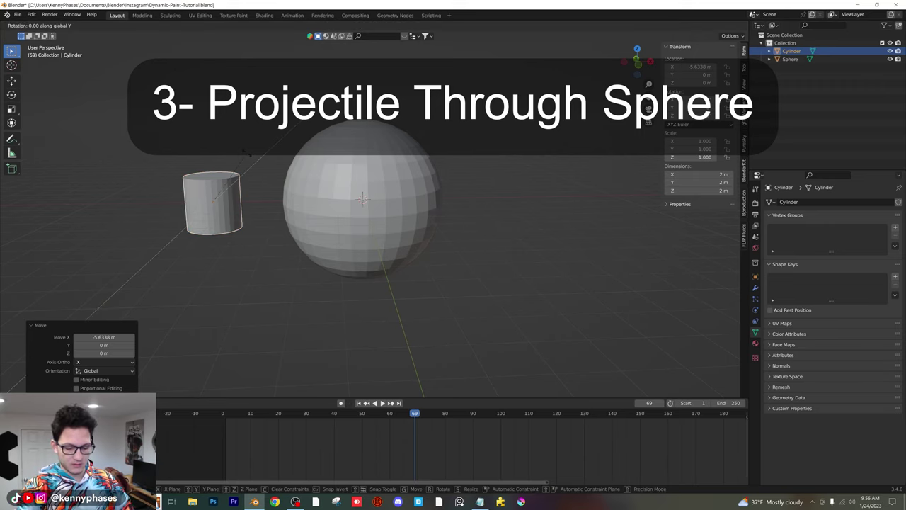
key("y")
key("9")
key("0")
key("Return")
Scale the cylinder down to about 0.43, then stretch it along X by about 1.79 to form a projectile
middle_click_drag(247, 156, 361, 136)
key("s")
left_click(315, 173)
key("s")
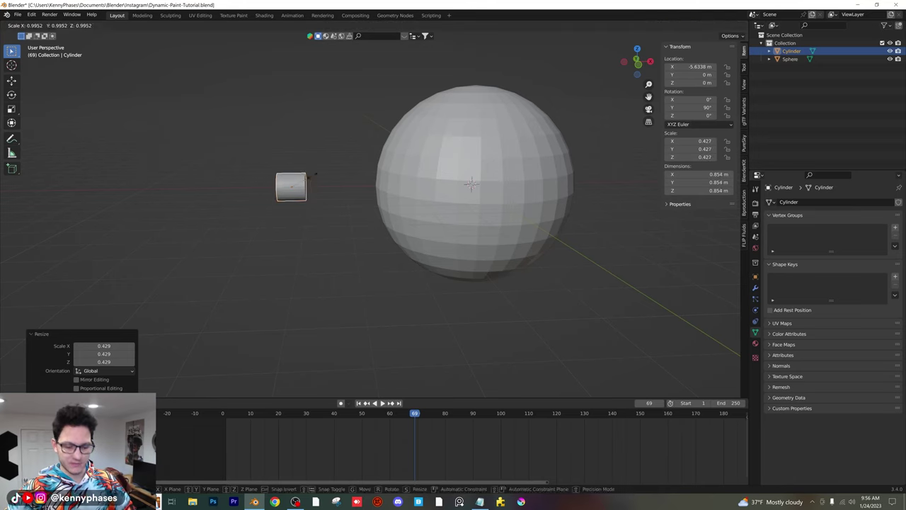
key("x")
left_click(332, 179)
middle_click_drag(332, 179, 349, 195)
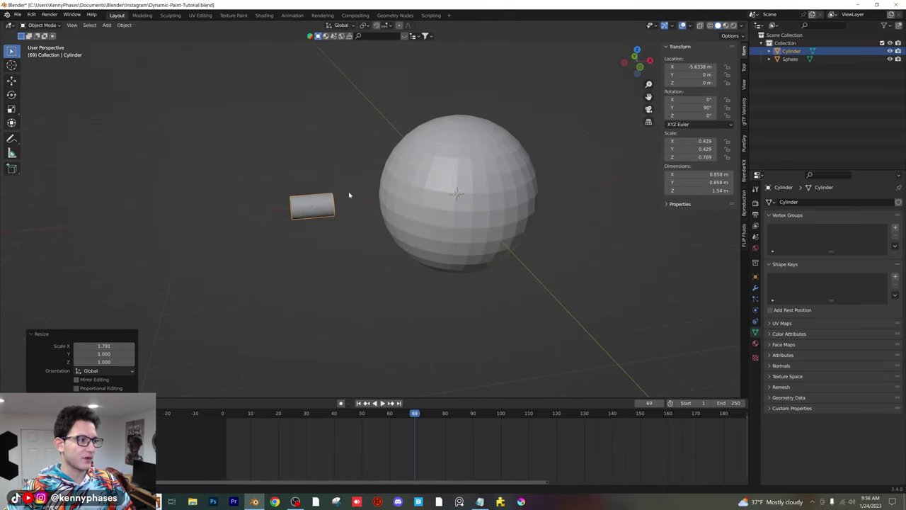
middle_click_drag(502, 176, 365, 165)
scroll(365, 165, "up", 3)
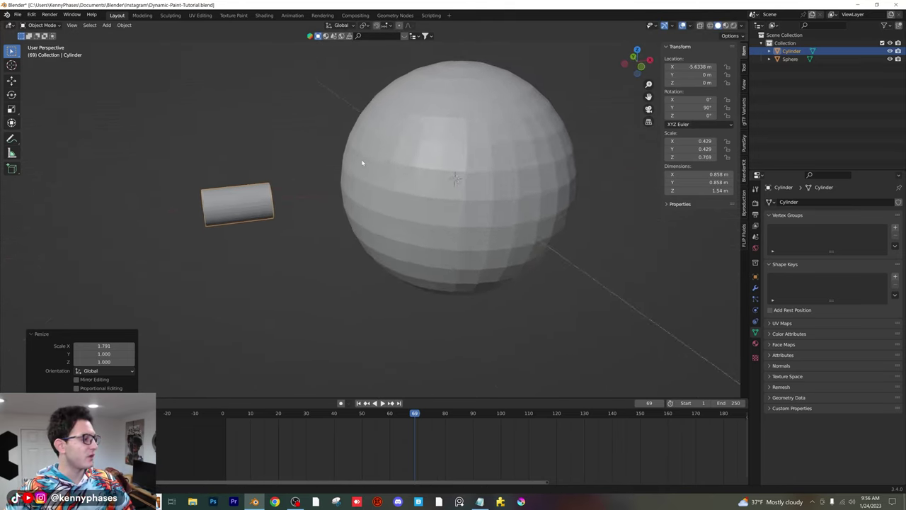
scroll(368, 165, "down", 3)
Make the sphere a Dynamic Paint canvas with its surface type set to Waves
left_click(371, 173)
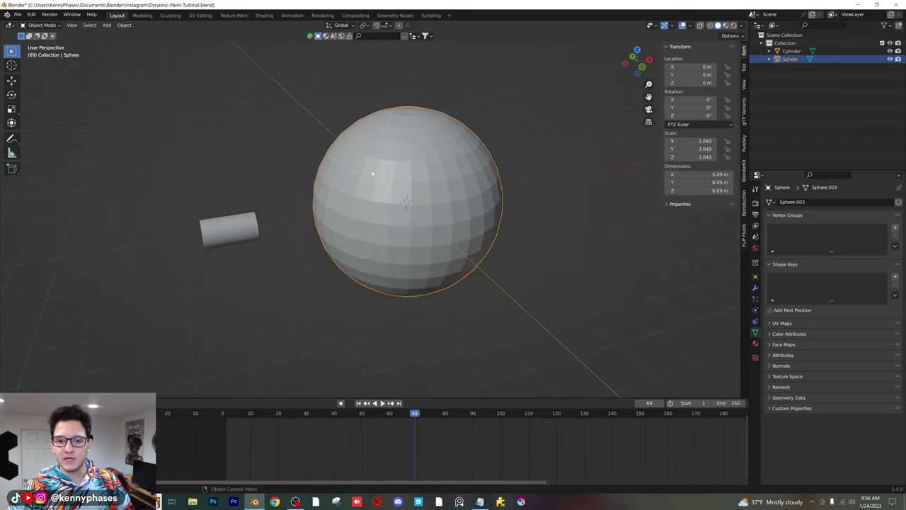
left_click(754, 312)
left_click(795, 227)
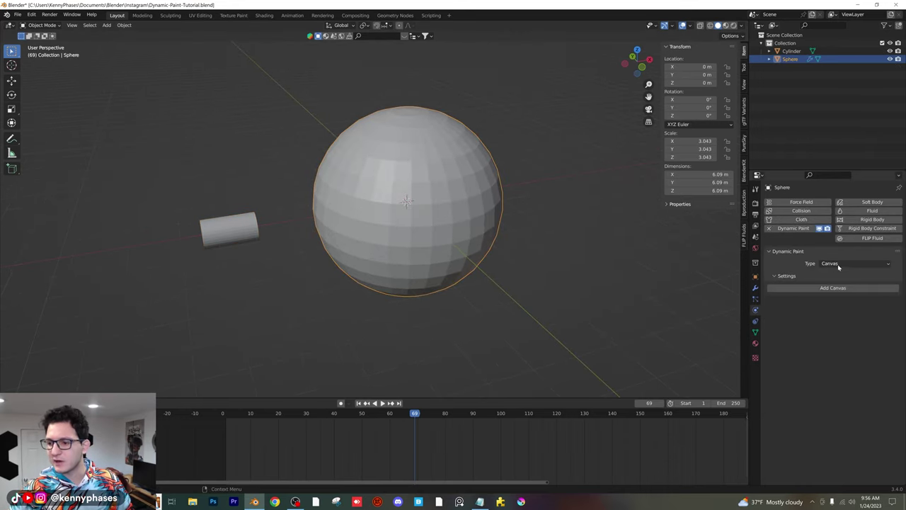
left_click(847, 289)
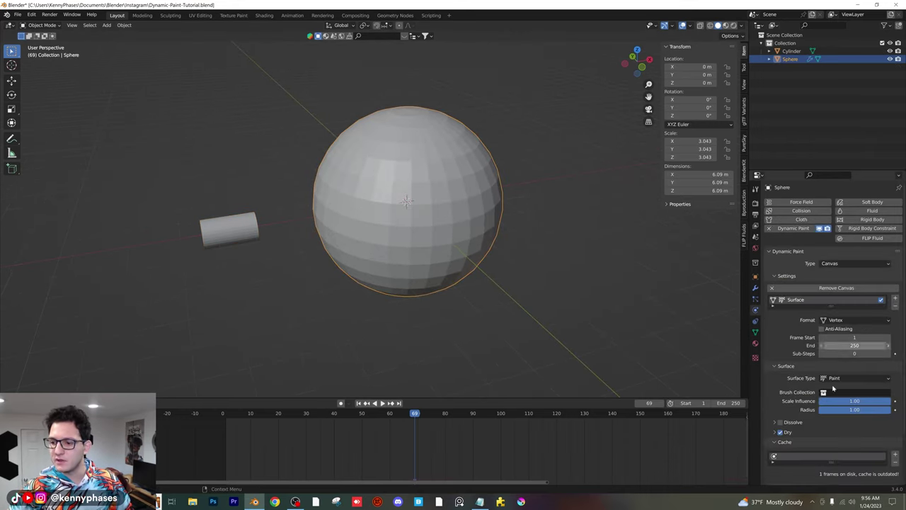
left_click(853, 378)
left_click(855, 413)
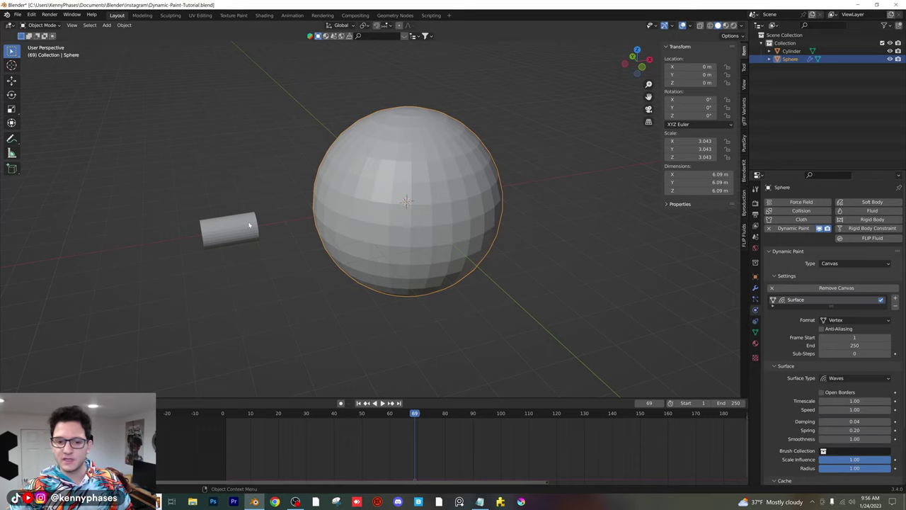
Make the cylinder a Dynamic Paint brush and return to frame 1
left_click(205, 231)
left_click(803, 229)
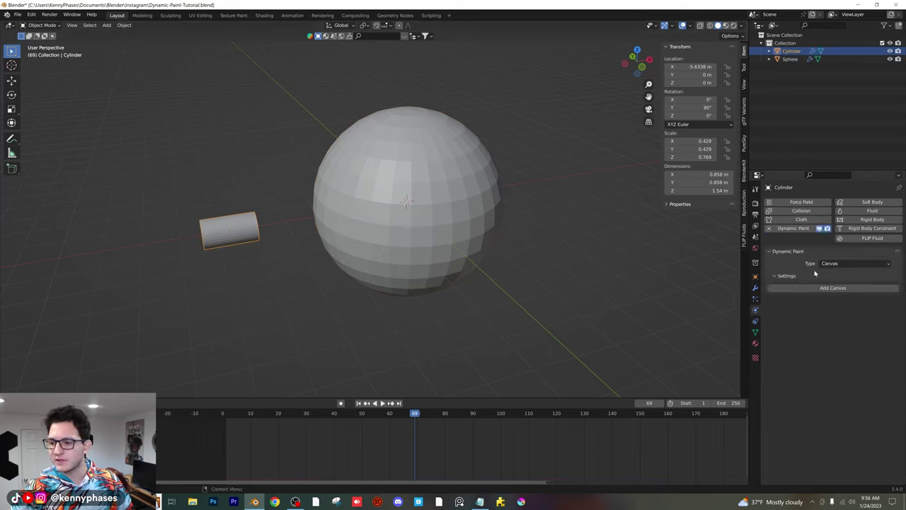
left_click(842, 263)
left_click(827, 288)
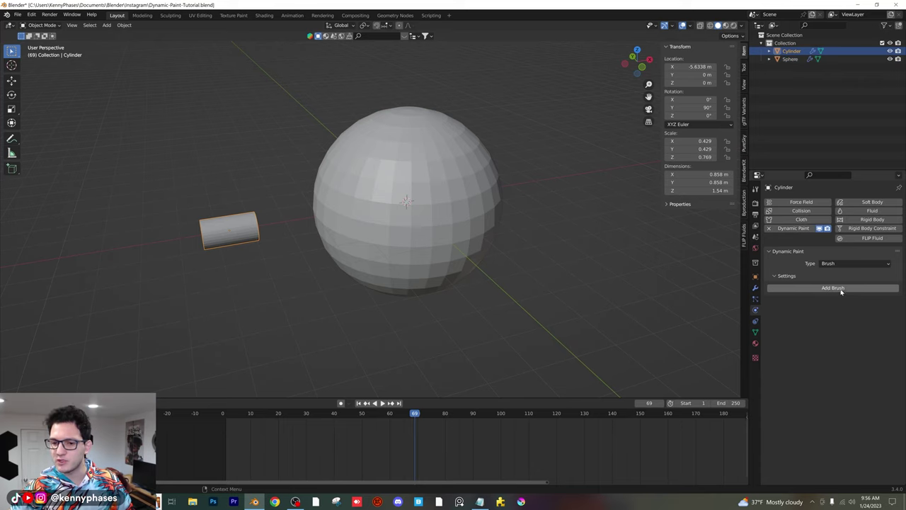
left_click(834, 288)
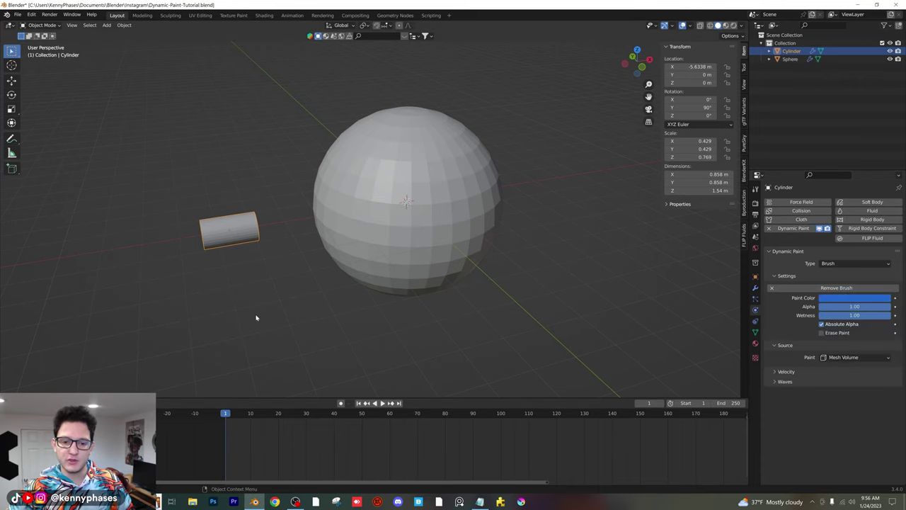
Test the waves by moving the cylinder along X through the sphere during playback, leaving it at about X -5.24 m
key("space")
key("g")
key("x")
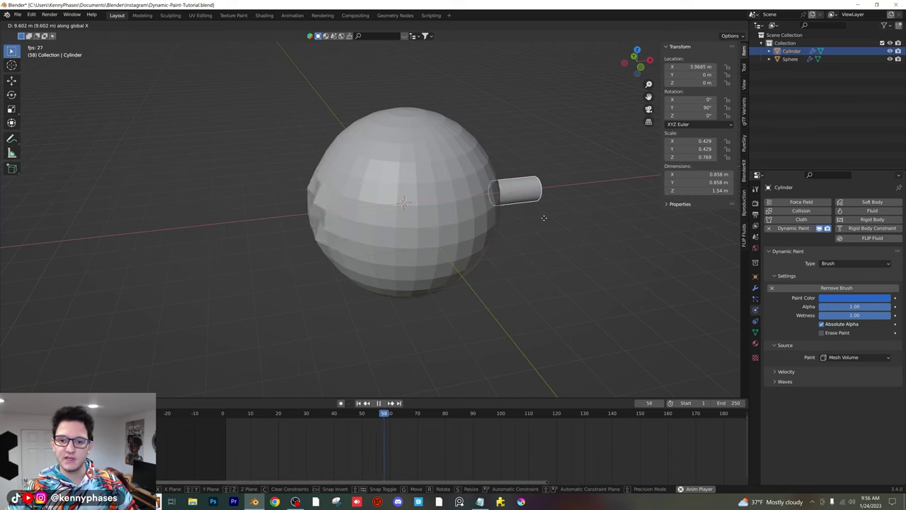
left_click(259, 241)
mouse_move(259, 240)
middle_mouse_down()
mouse_move(269, 254)
mouse_move(344, 257)
mouse_move(370, 212)
middle_mouse_up()
Add a Subdivision Surface modifier to the sphere with viewport level 2 and shade the sphere smooth
left_click(397, 206)
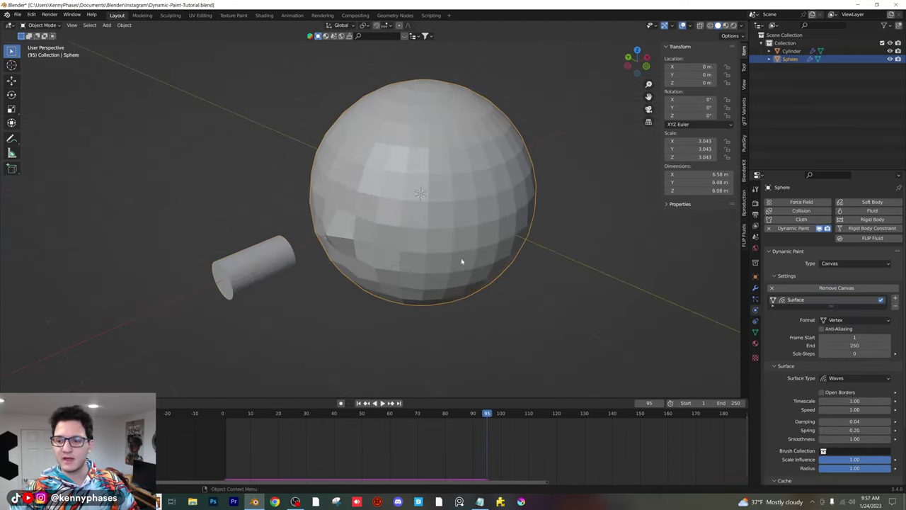
left_click(754, 287)
left_click(790, 201)
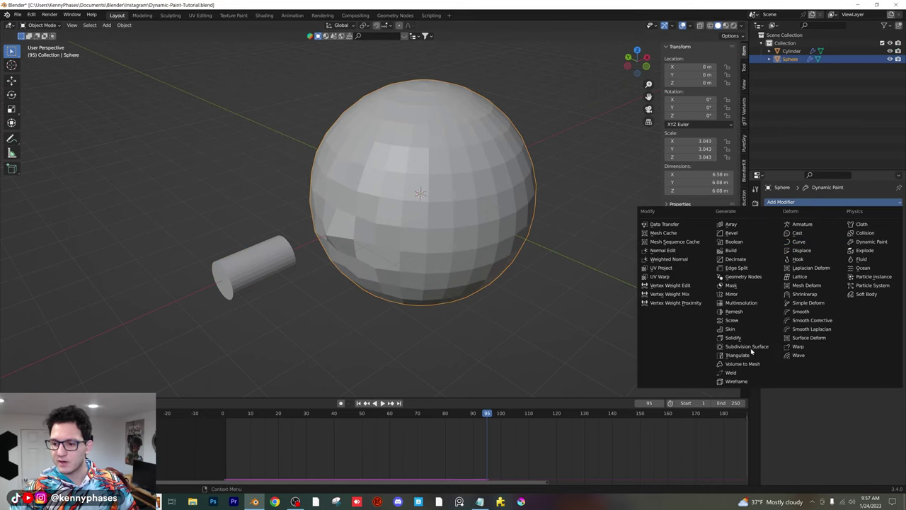
left_click(746, 346)
scroll(588, 236, "up", 2)
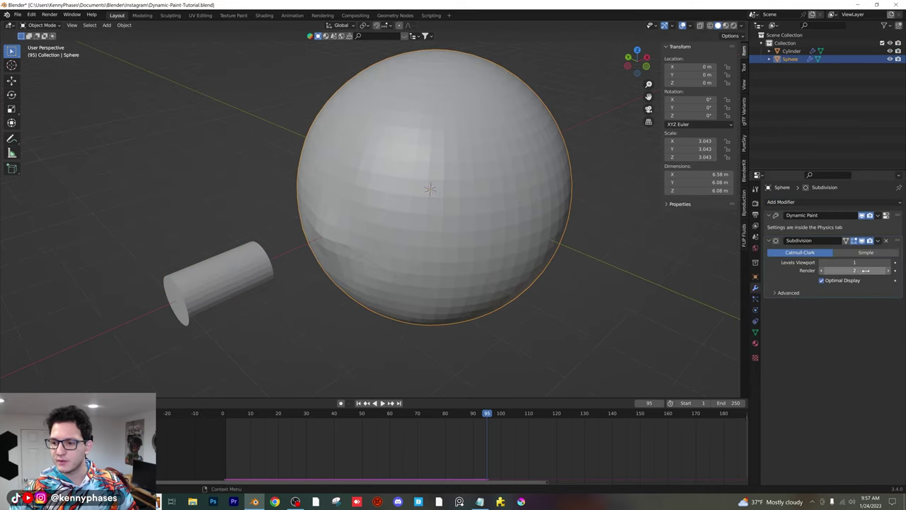
right_click(380, 177)
left_click(383, 177)
Insert a location keyframe for the cylinder at frame 1, at its starting position beside the sphere
middle_click_drag(390, 253, 238, 247)
left_click(239, 247)
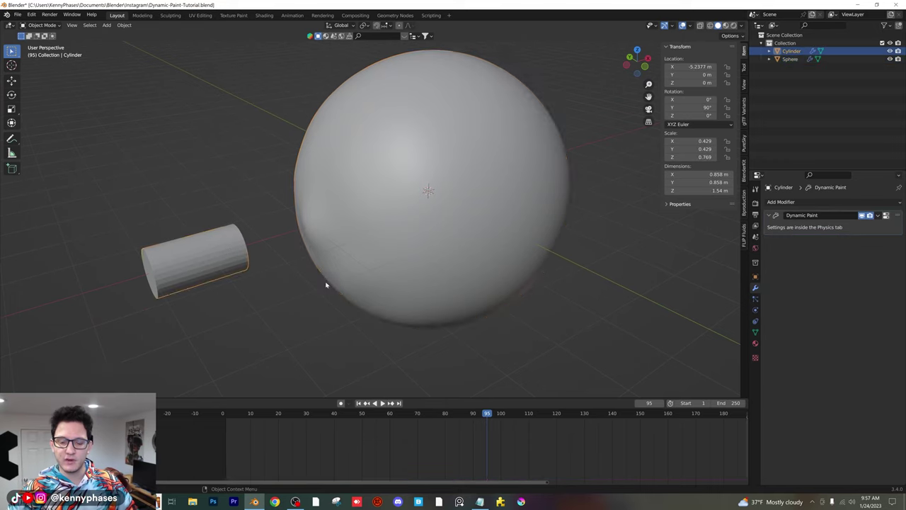
scroll(327, 285, "down", 2)
middle_click_drag(335, 284, 241, 408)
key("space")
middle_click_drag(283, 326, 255, 216)
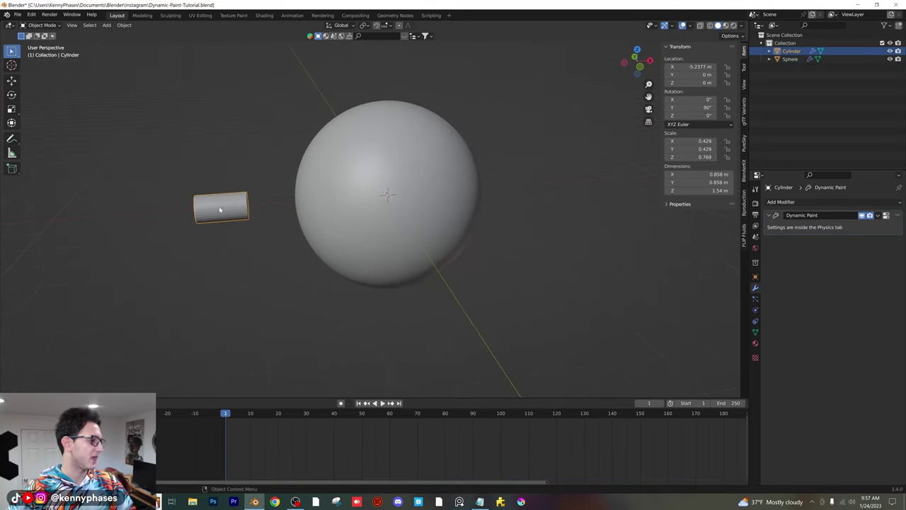
key("i")
left_click(230, 205)
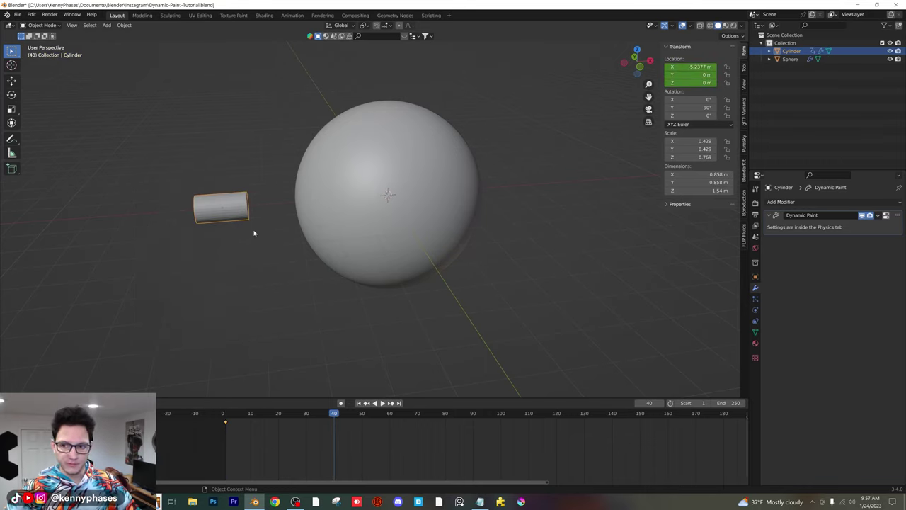
At frame 40, move the cylinder about 10.5 m along X past the sphere and insert a location keyframe
key("g")
key("x")
left_click(553, 179)
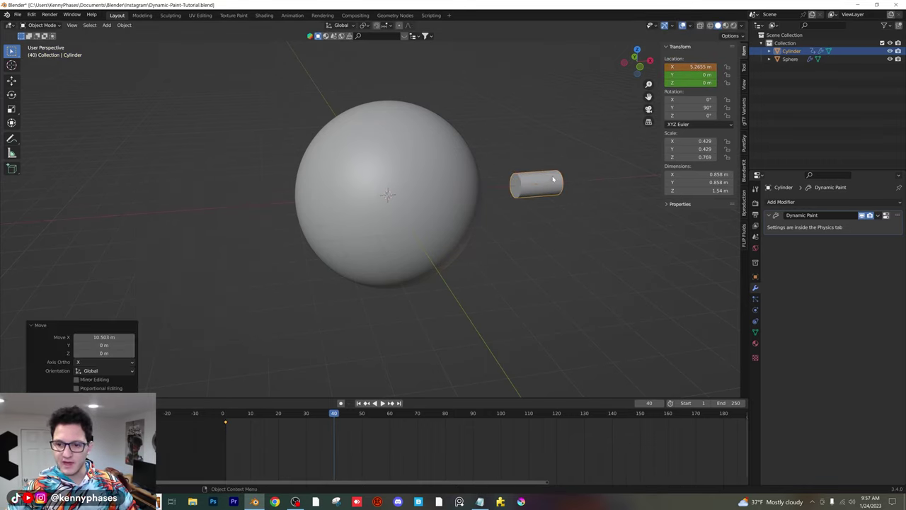
key("i")
left_click(553, 181)
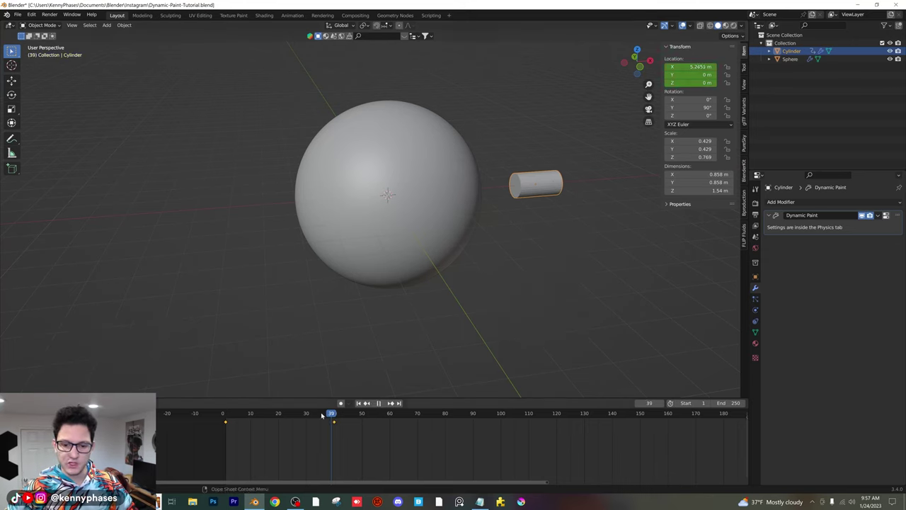
Return to frame 1 and bake the sphere's Dynamic Paint wave cache for frames 1 to 250
left_click_drag(321, 415, 225, 418)
left_click(427, 179)
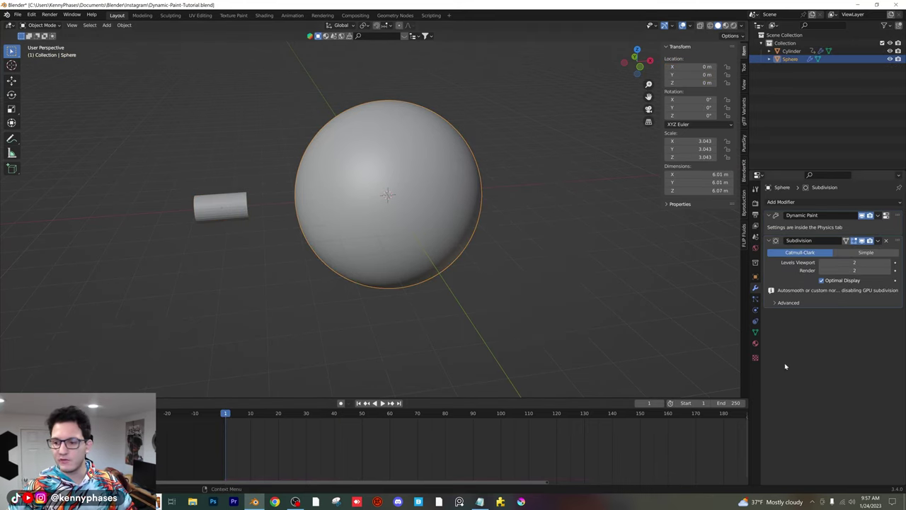
left_click(755, 309)
scroll(795, 434, "down", 3)
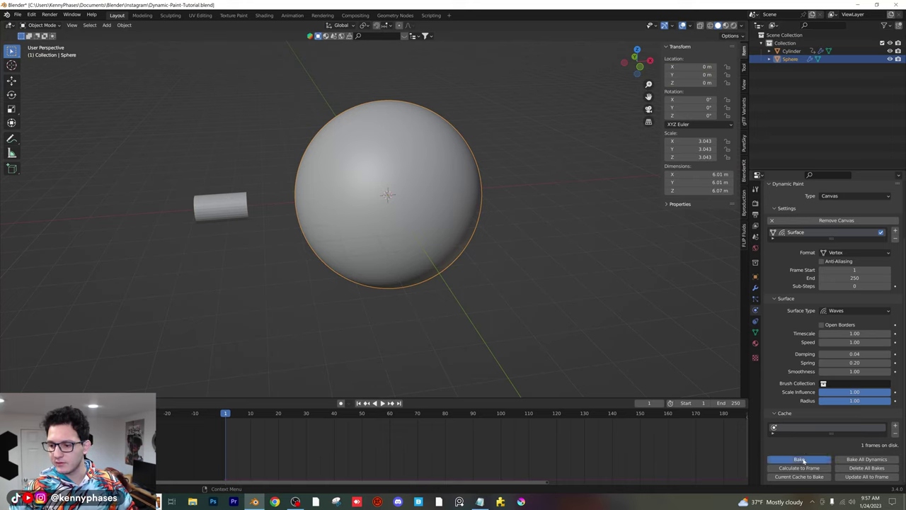
left_click(802, 459)
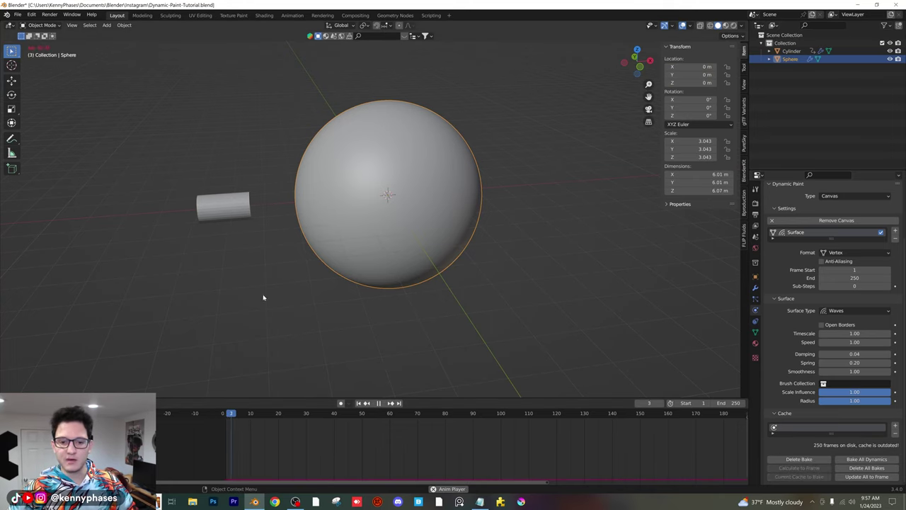
Play the baked sphere waves from frame 1 and rewind to examine the ripples as the projectile passes through
key("space")
middle_click_drag(260, 293, 322, 255)
key("space")
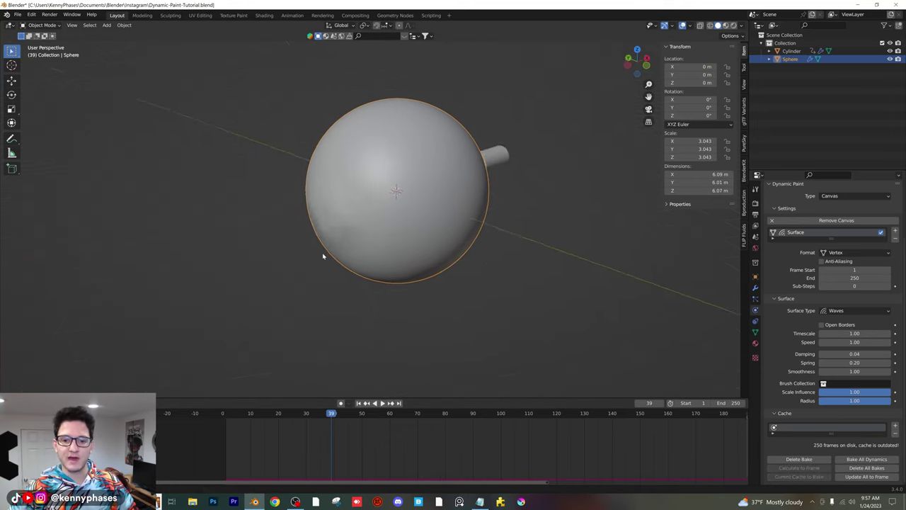
scroll(319, 238, "up", 2)
left_click_drag(323, 419, 228, 414)
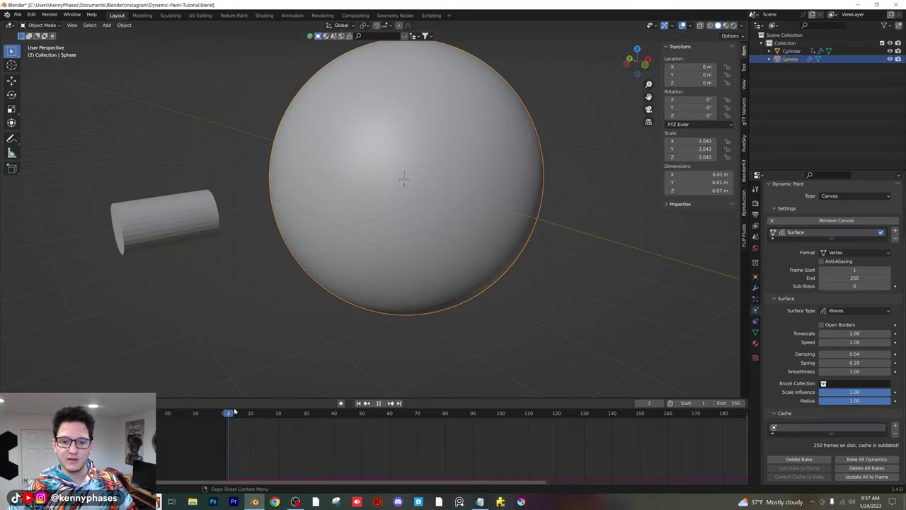
key("space")
left_click_drag(296, 414, 231, 420)
Scale the cylinder up by a factor of about 1.88 and apply its scale
left_click(163, 219)
key("s")
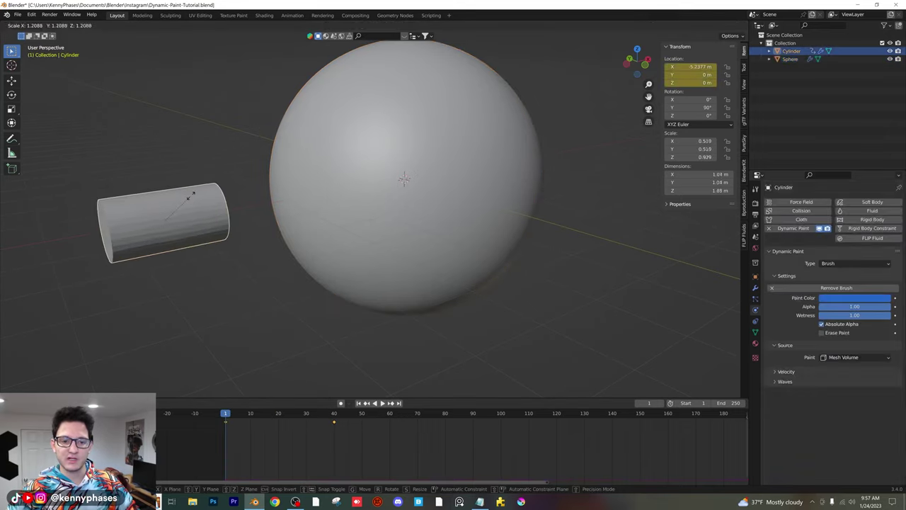
left_click(188, 112)
left_click(122, 26)
mouse_move(163, 66)
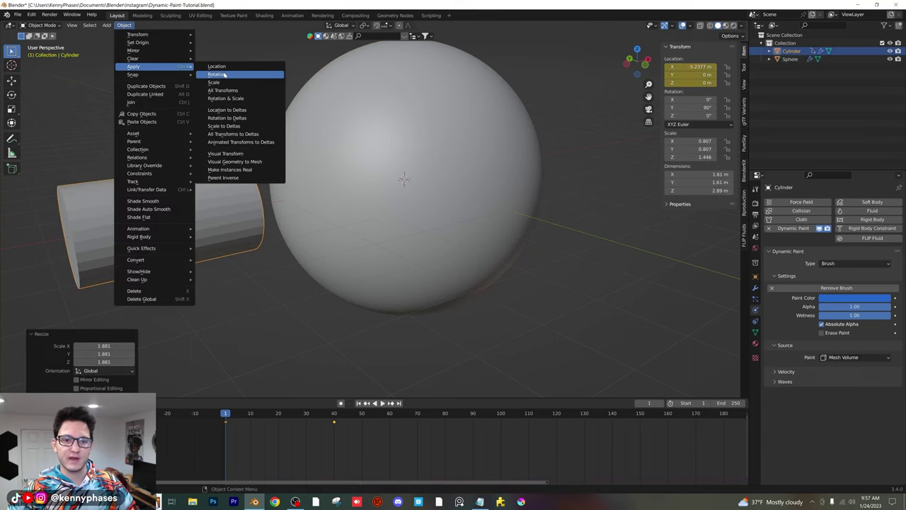
left_click(228, 83)
Rebake the sphere's Dynamic Paint wave cache for frames 1 to 250 with the enlarged cylinder
left_click(387, 173)
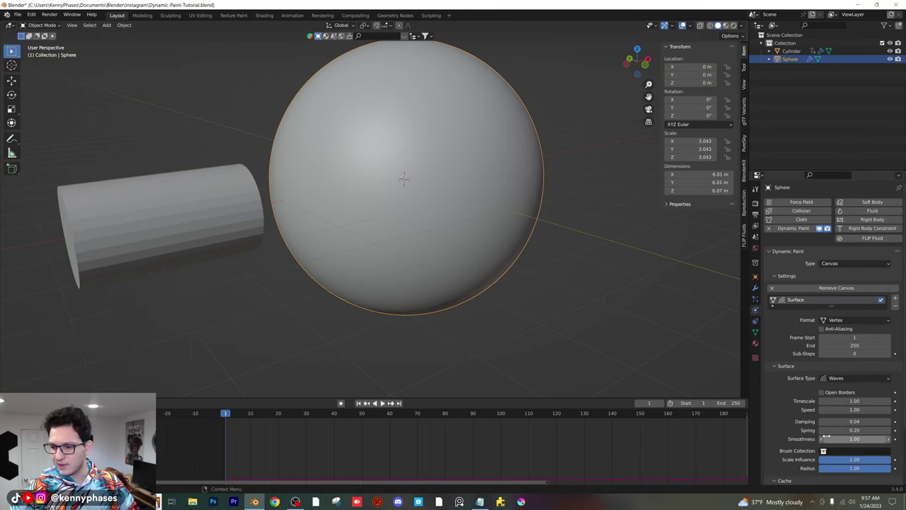
scroll(832, 332, "down", 3)
left_click(790, 461)
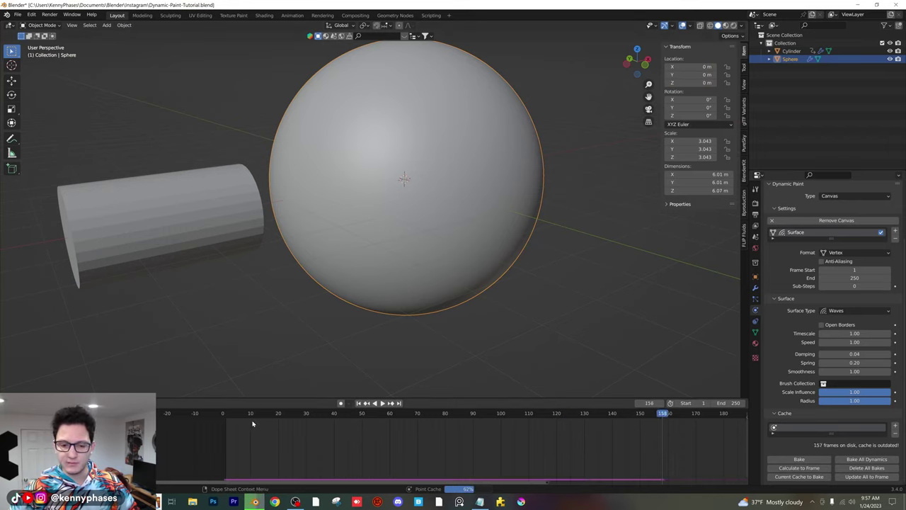
Play the rebaked sphere waves, replaying from a straight-on side view, to examine the ripples made by the larger cylinder
key("space")
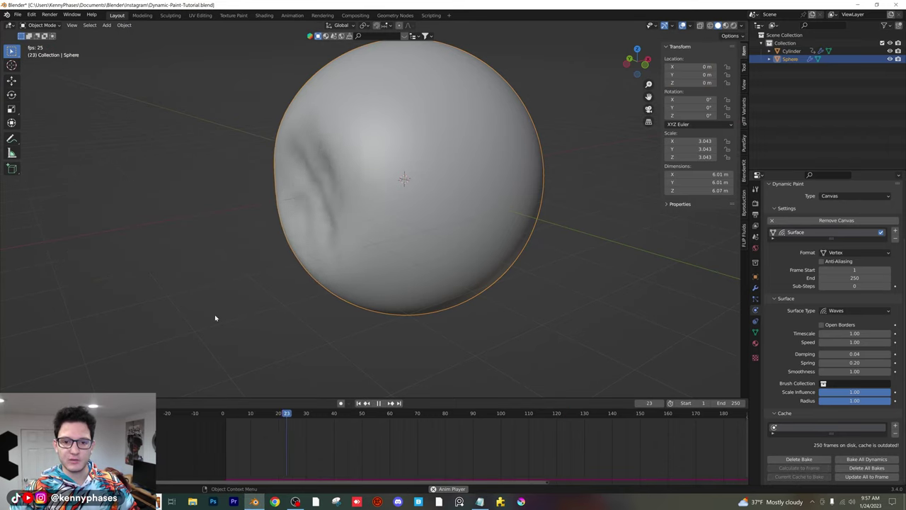
key("space")
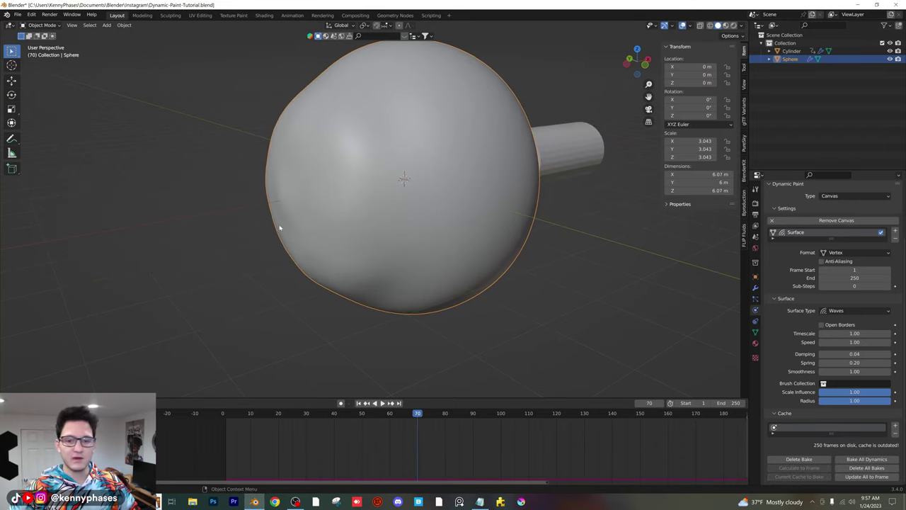
scroll(234, 276, "down", 2)
middle_click_drag(234, 276, 243, 238)
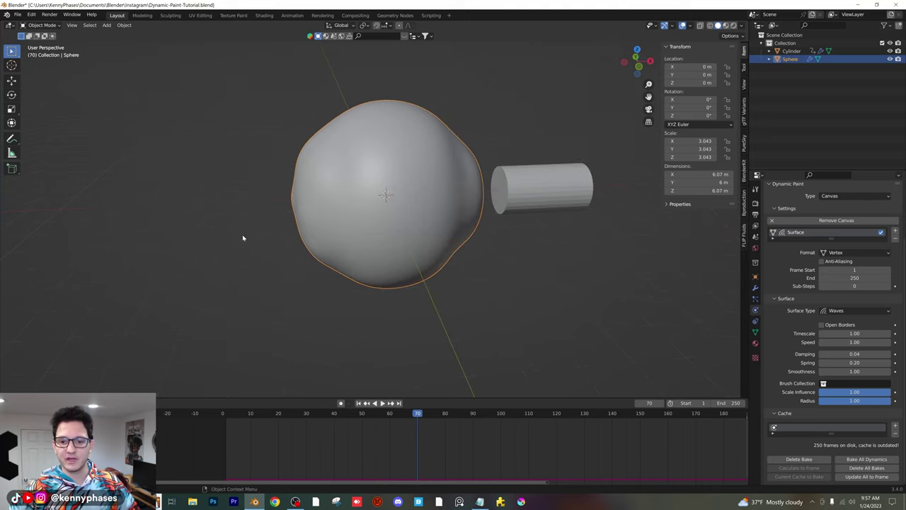
left_click(639, 67)
left_click(225, 415)
key("space")
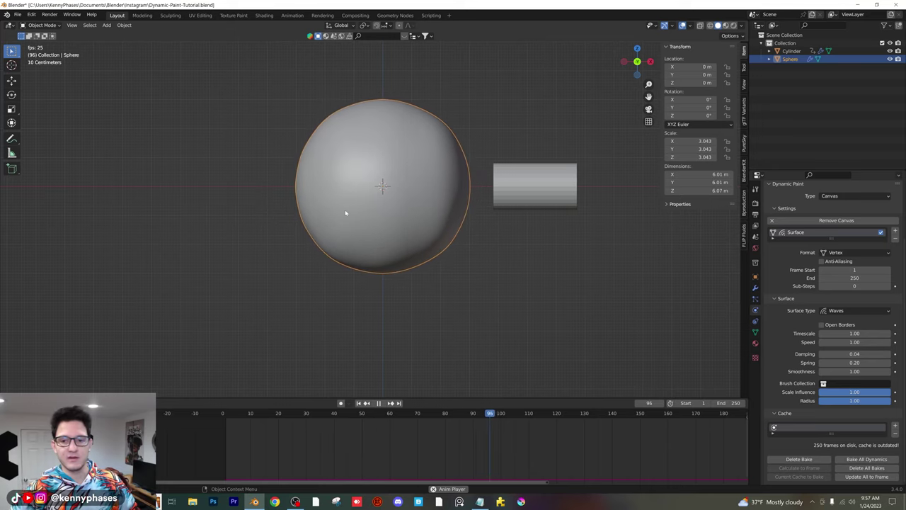
left_click_drag(337, 420, 227, 418)
middle_click_drag(296, 343, 388, 286)
scroll(388, 287, "down", 2)
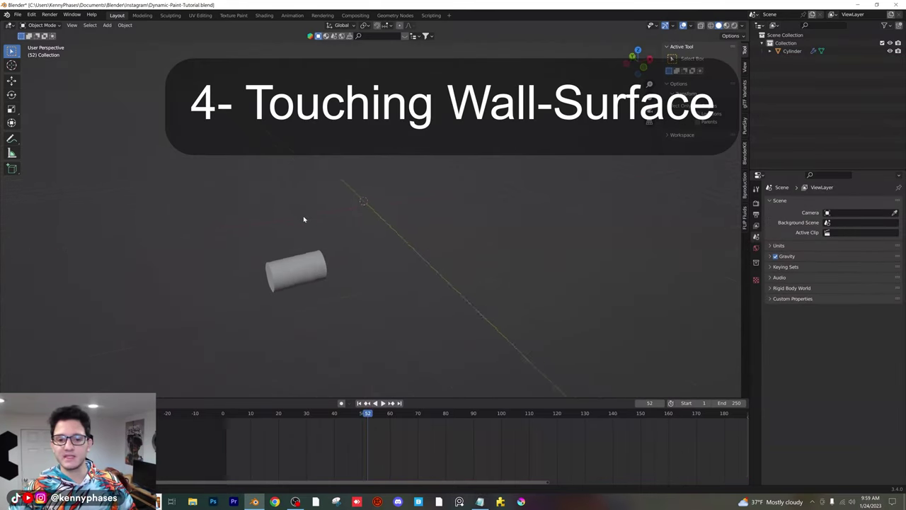
Add a plane at the origin and scale it up to about 34.6 m square
mouse_move(353, 215)
middle_mouse_down()
mouse_move(364, 196)
mouse_move(370, 200)
mouse_move(361, 224)
mouse_move(350, 212)
middle_mouse_up()
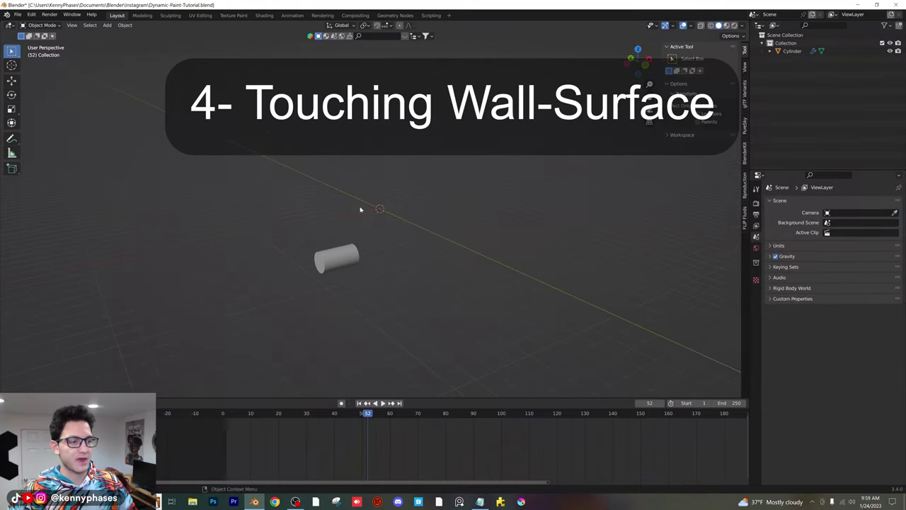
left_click(106, 25)
mouse_move(117, 37)
left_click(185, 42)
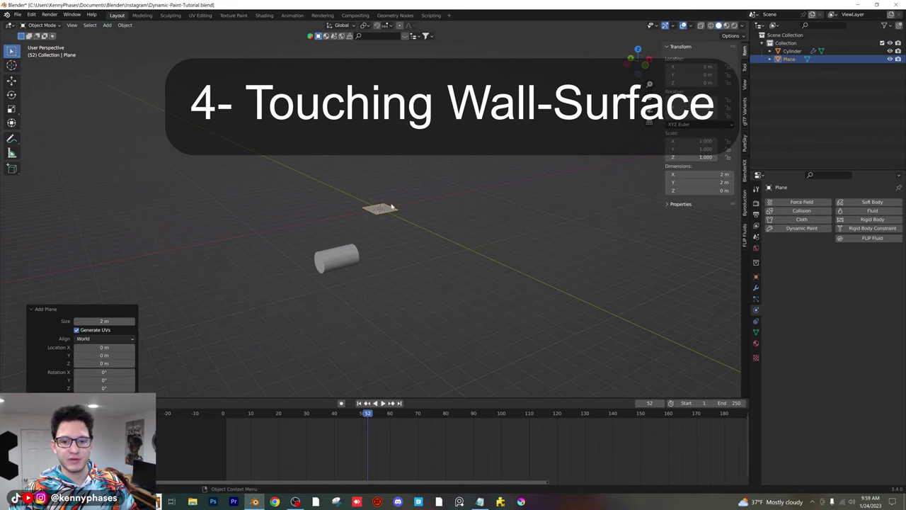
type("s10")
key("Return")
Subdivide the plane with 10 cuts and rotate it 90° about Y to stand it upright as a wall
key("Tab")
right_click(473, 210)
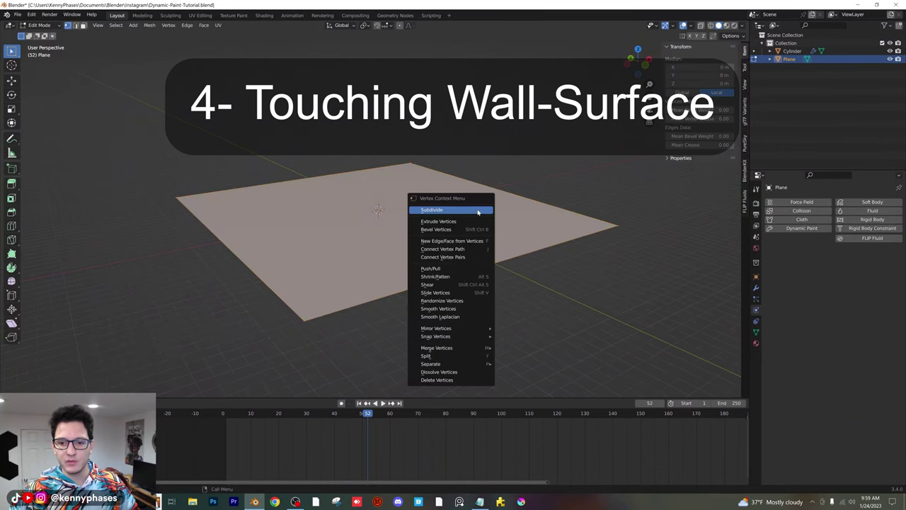
left_click(481, 210)
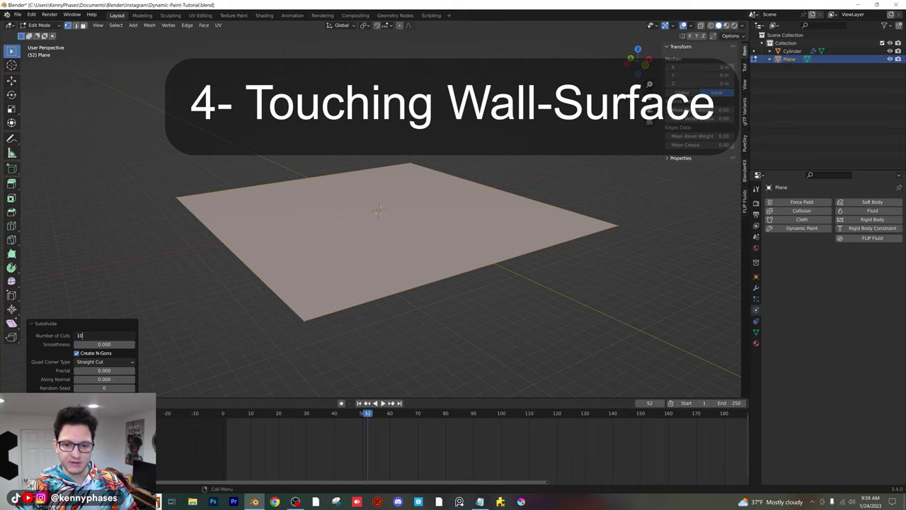
key("Tab")
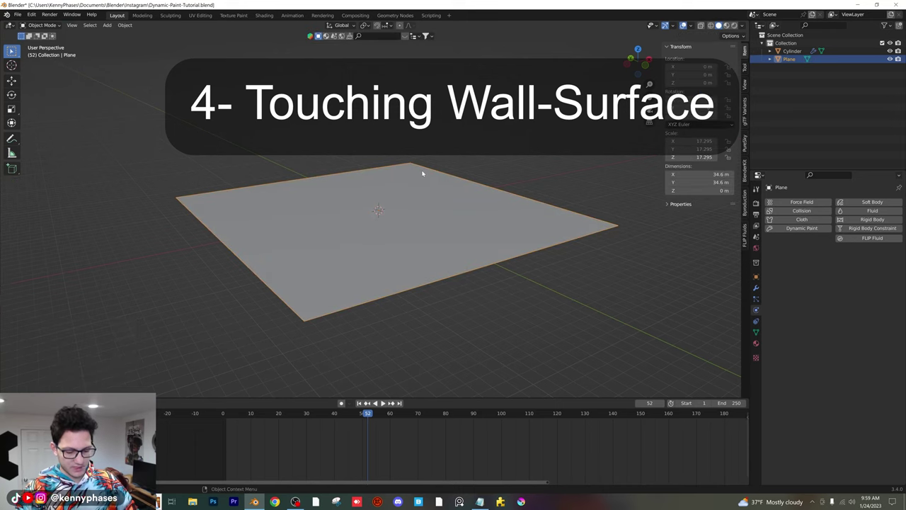
type("ry90")
key("Return")
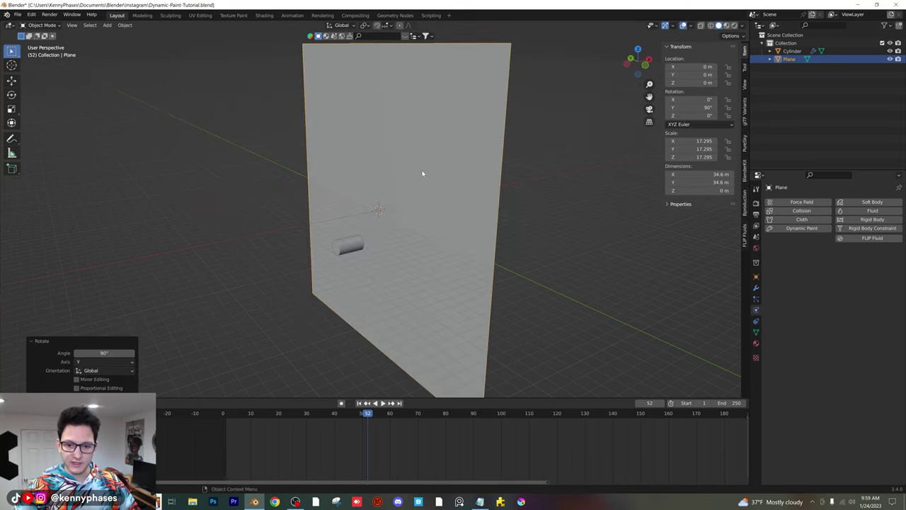
Enlarge the cylinder to a scale of about 2.55 and move it to about X -5.4 m, Z 1.3 m, in front of the wall
mouse_move(409, 182)
middle_mouse_down()
mouse_move(325, 255)
mouse_move(295, 235)
middle_mouse_up()
left_click(330, 250)
key("s")
left_click(299, 244)
key("g")
left_click(333, 213)
middle_click_drag(333, 212, 378, 239)
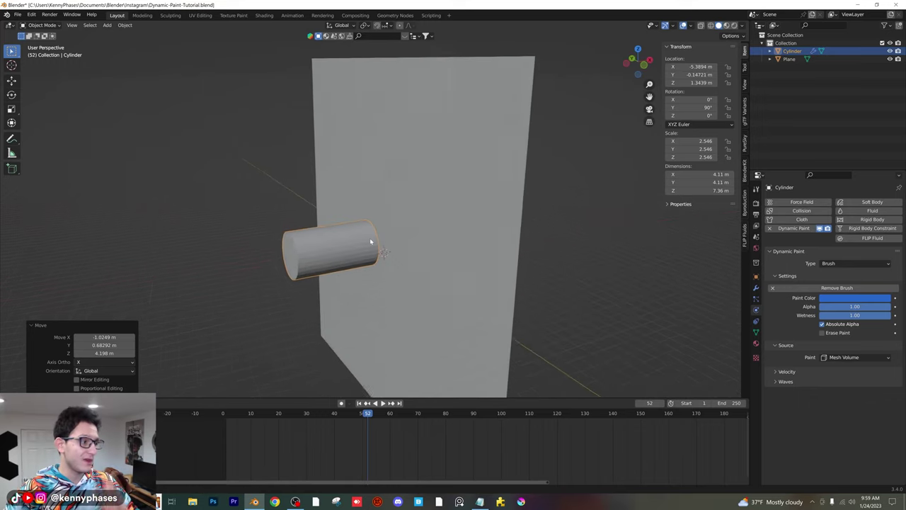
Add a Dynamic Paint canvas to the wall plane and set its surface type to Waves
left_click(356, 213, "shift")
middle_click_drag(300, 201, 273, 191)
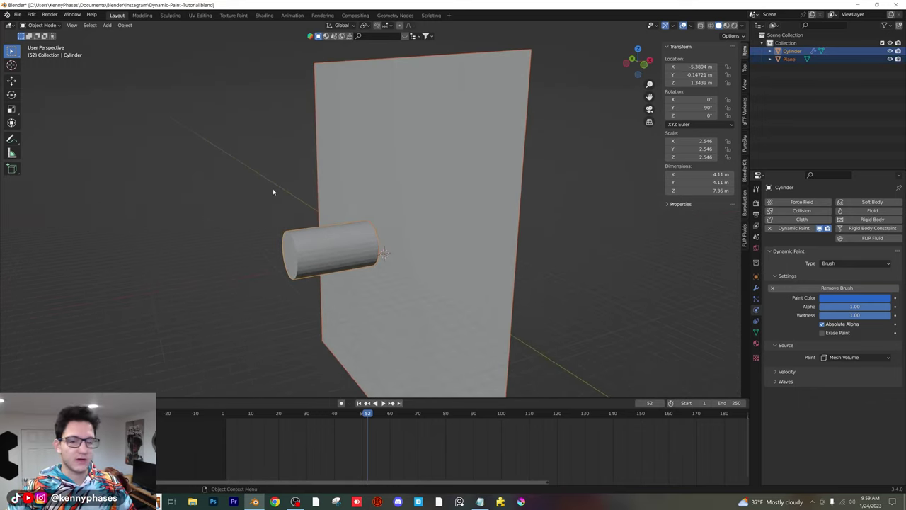
middle_click_drag(295, 235, 447, 170)
scroll(351, 239, "up", 2)
left_click(425, 203)
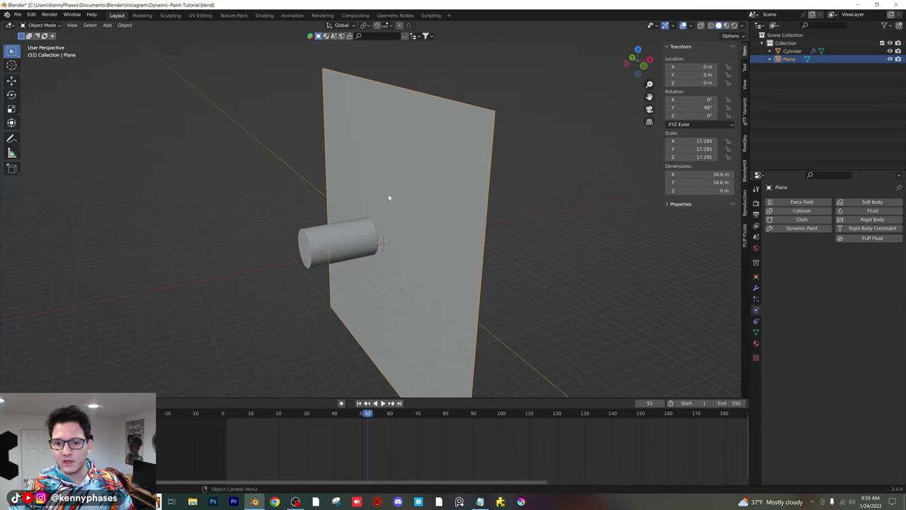
left_click(812, 230)
left_click(849, 288)
scroll(835, 425, "down", 2)
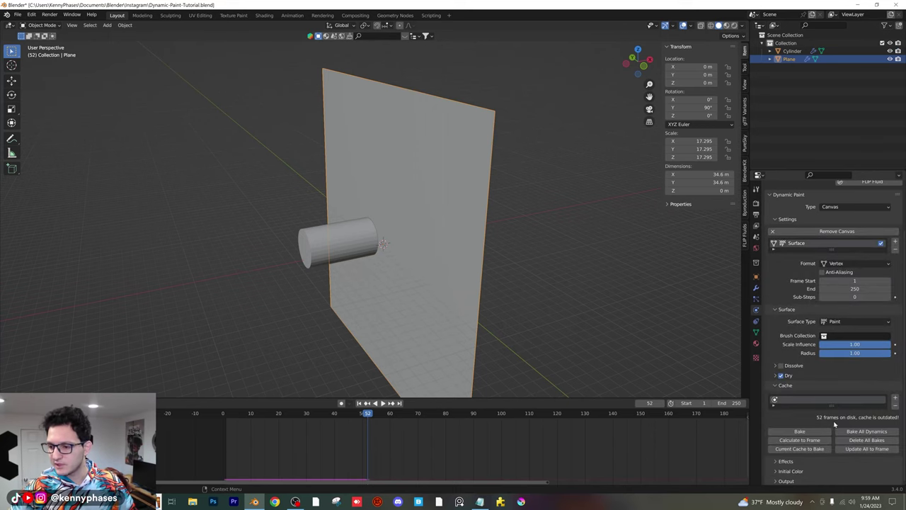
left_click(843, 321)
left_click(858, 357)
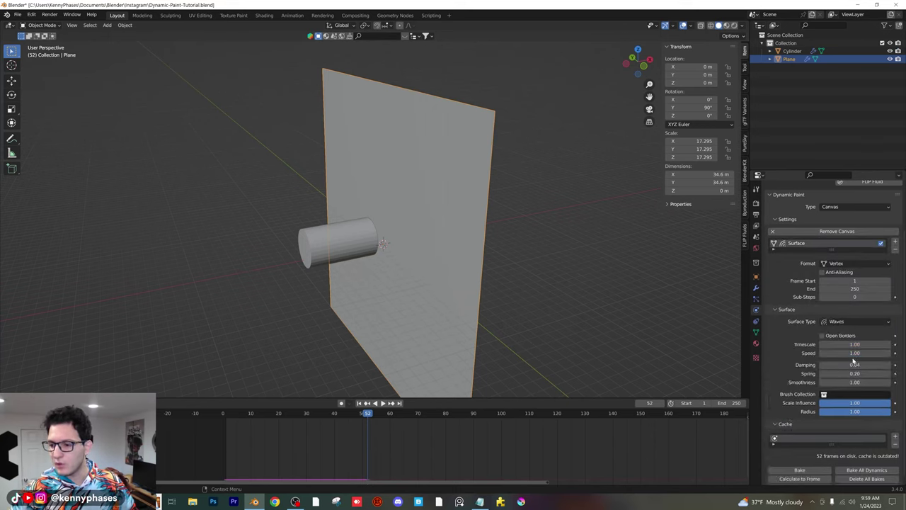
scroll(802, 386, "down", 1)
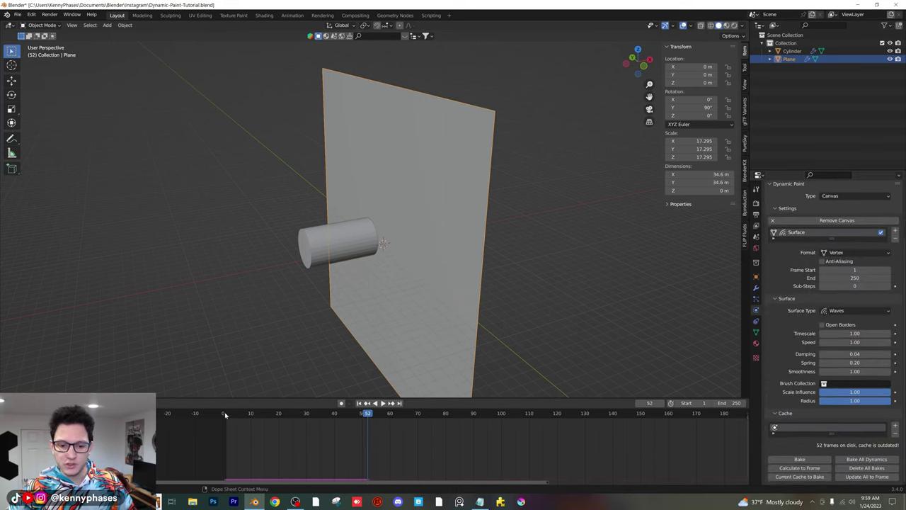
Play from frame 1 while moving the cylinder against the wall to test the wave deformation
middle_click_drag(274, 365, 352, 243)
left_click(352, 242)
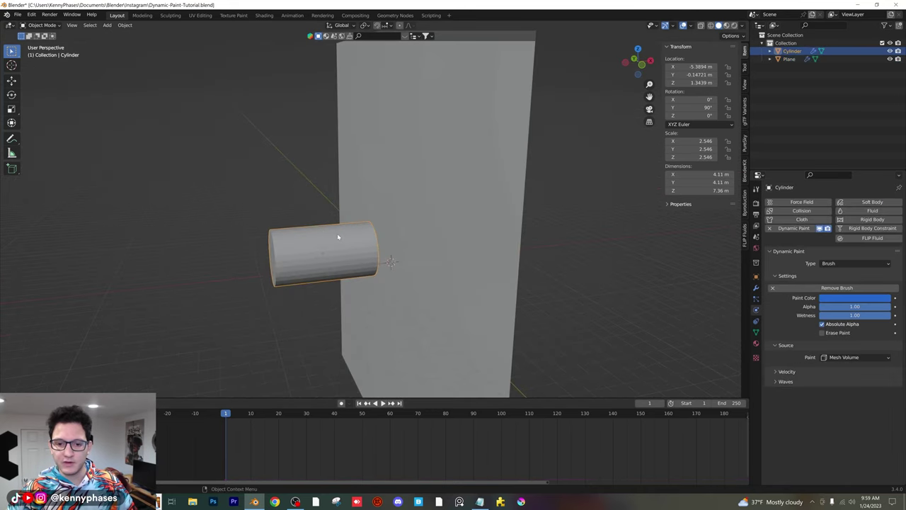
key("space")
key("g")
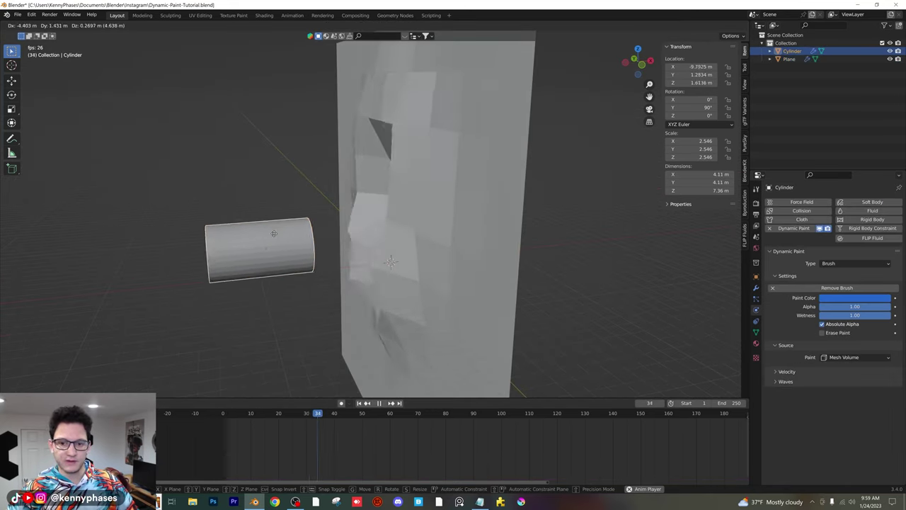
left_click(277, 236)
key("space")
Add a Subdivision modifier with viewport level 3 to the wall plane and shade it auto smooth at 30°
middle_click_drag(278, 236, 340, 251)
middle_click_drag(414, 217, 489, 165)
scroll(431, 206, "down", 3)
left_click(489, 165)
left_click(756, 287)
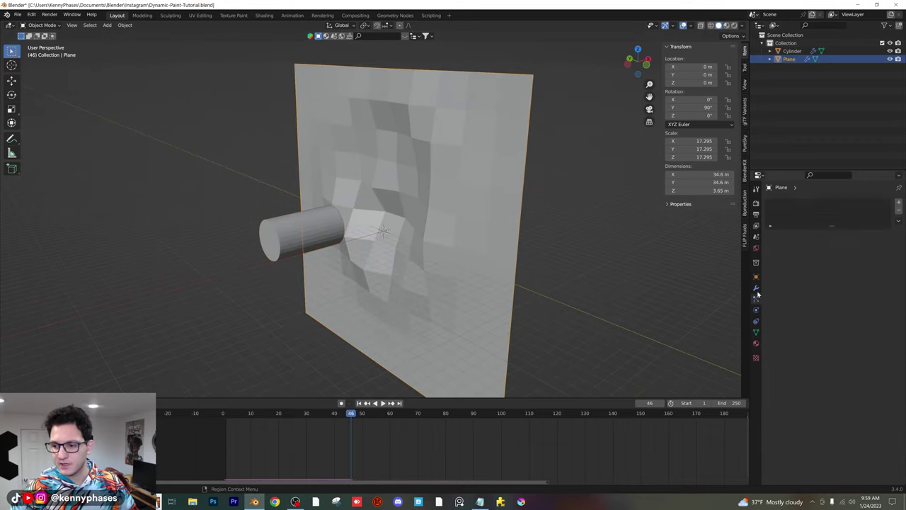
left_click(786, 202)
left_click(773, 346)
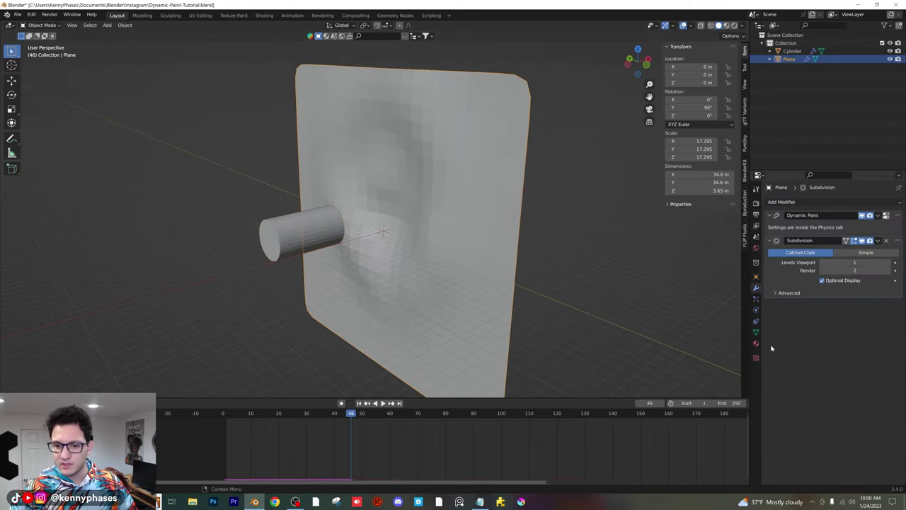
middle_click_drag(467, 217, 385, 199)
scroll(385, 198, "up", 2)
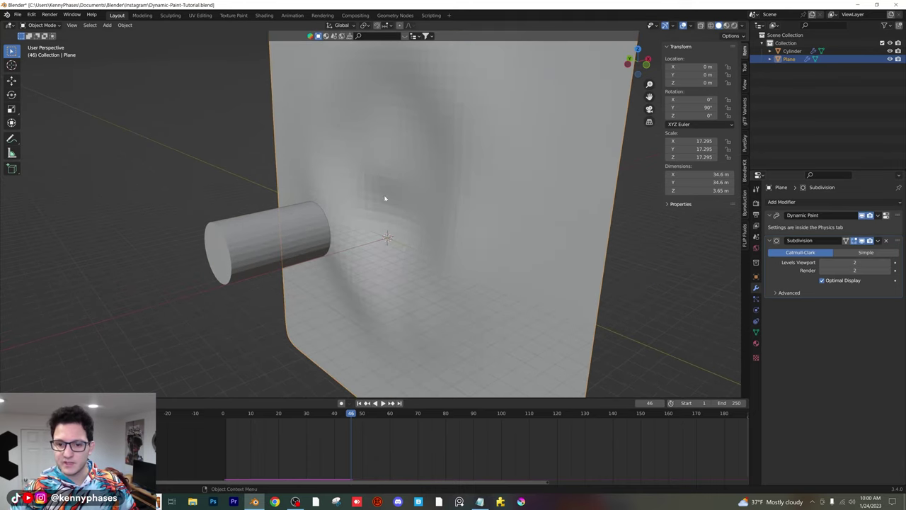
right_click(450, 221)
left_click(449, 216)
Replay from frame 1 while moving the cylinder around the smoothed wall to test its ripples
key("shift+Left")
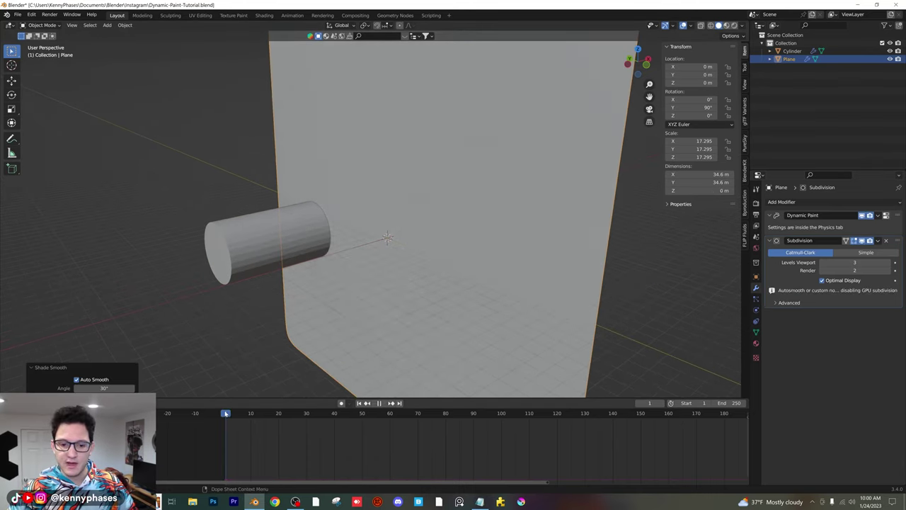
middle_click_drag(348, 265, 294, 228)
left_click(273, 210)
key("space")
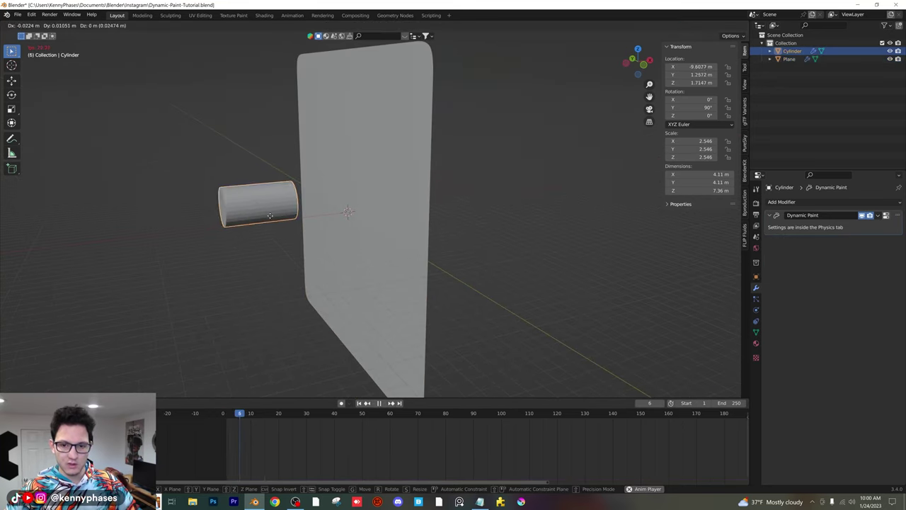
key("g")
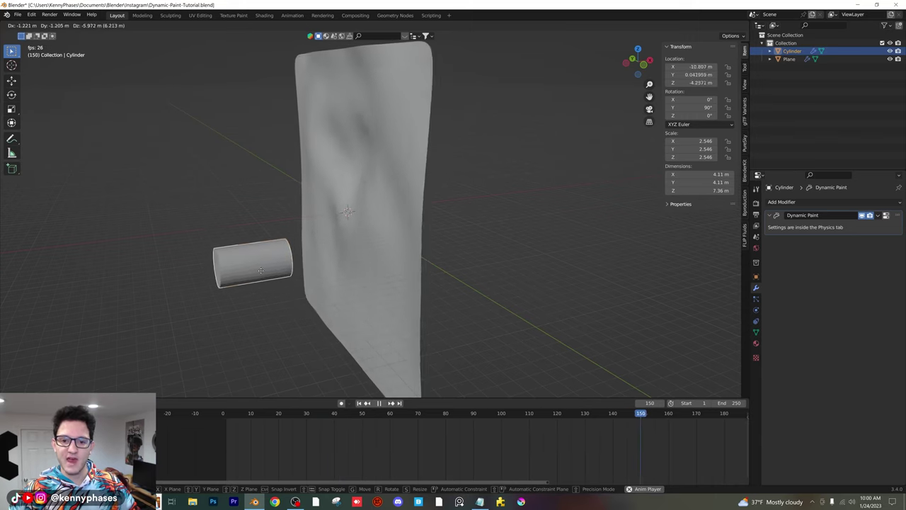
left_click(323, 252)
key("space")
At frame 1, move the cylinder to about X -9.1 m, Z 5.8 m, in front of the wall, and insert a location keyframe
middle_click_drag(324, 253, 450, 281)
left_click_drag(639, 416, 227, 413)
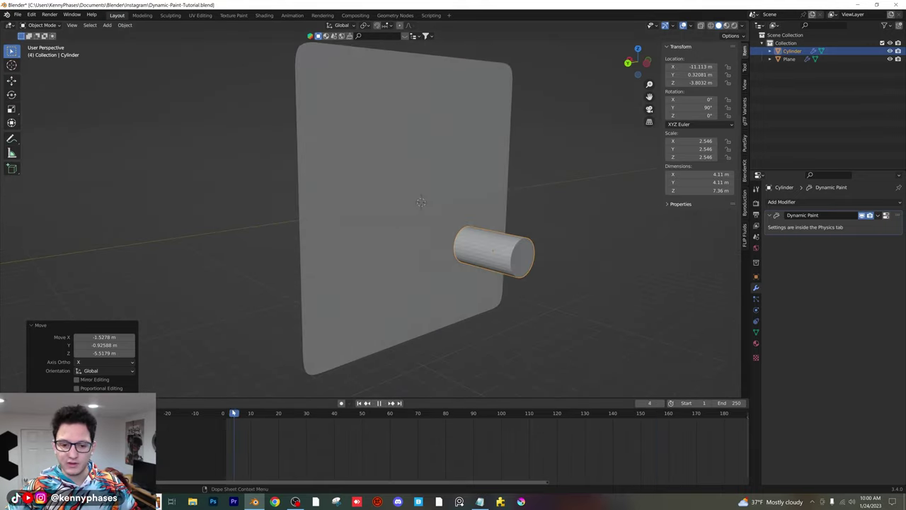
middle_click_drag(410, 312, 453, 283)
key("space")
key("g")
left_click(453, 191)
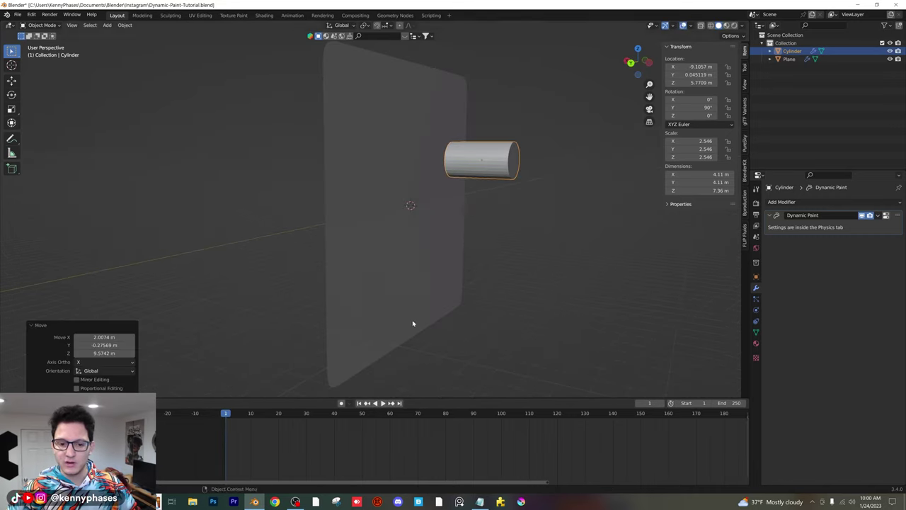
key("i")
left_click(502, 160)
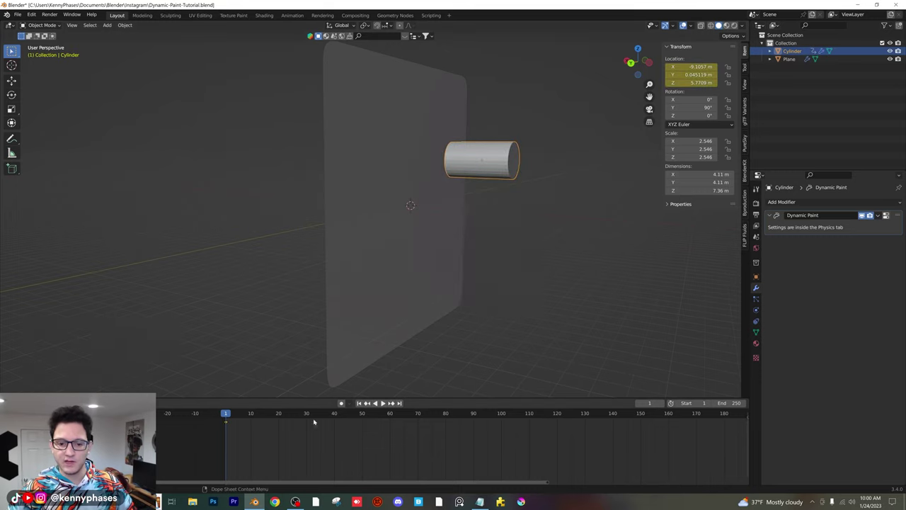
At frame 30, move the cylinder to about X -2.7 m, Y 1.9 m, Z 6.2 m, into the wall, and insert a location keyframe
middle_click_drag(447, 259, 494, 187)
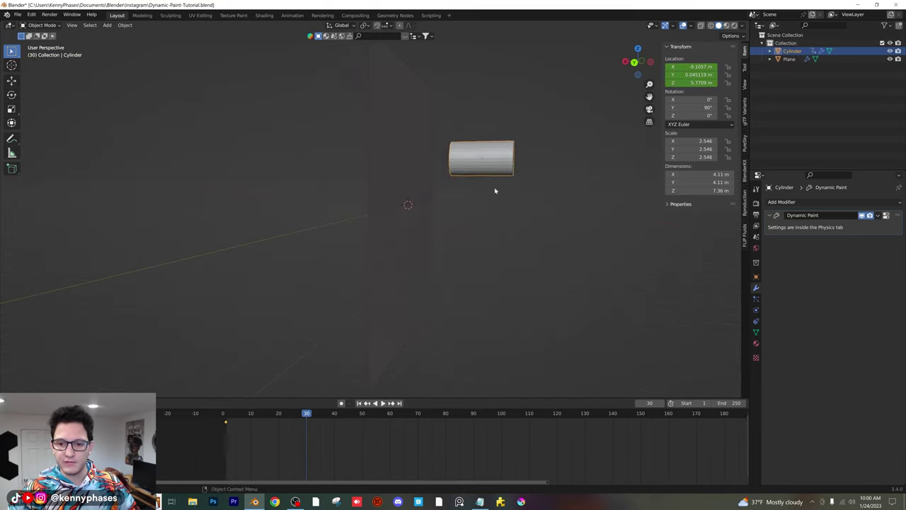
key("g")
left_click(435, 187)
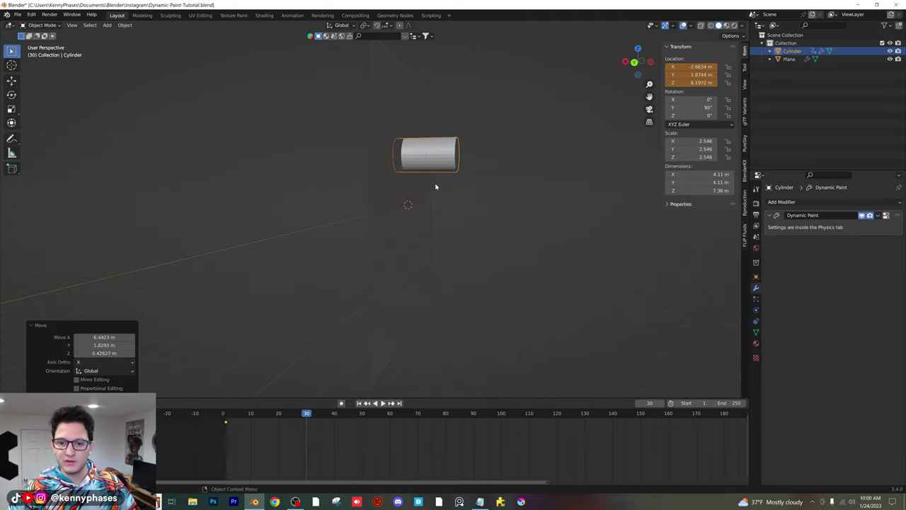
key("i")
left_click(433, 158)
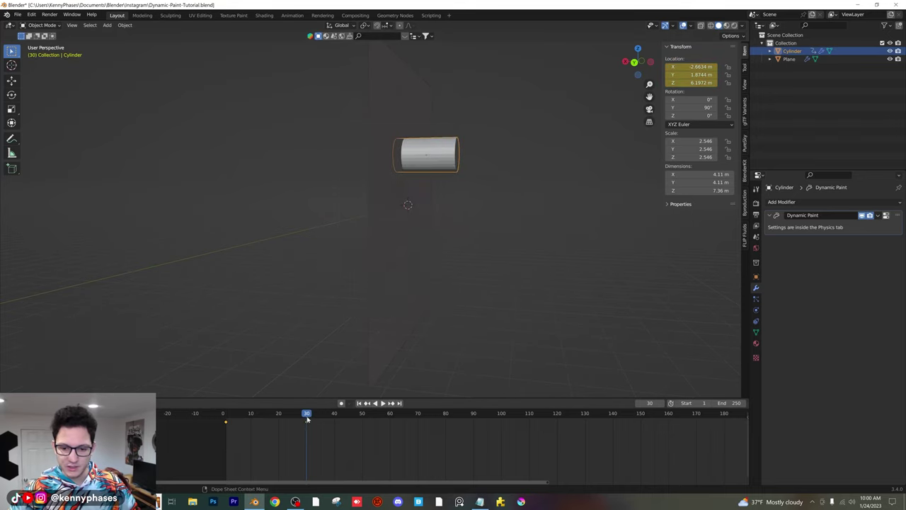
At frame 60, lower the cylinder along the wall to about Z -10.5 m and insert a location keyframe
left_click_drag(307, 419, 383, 415)
key("g")
key("z")
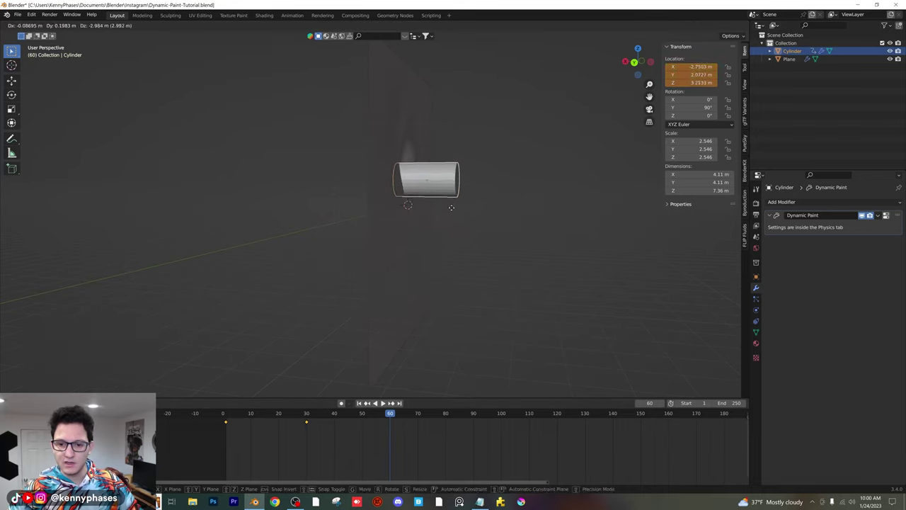
left_click(438, 292)
key("i")
left_click(437, 294)
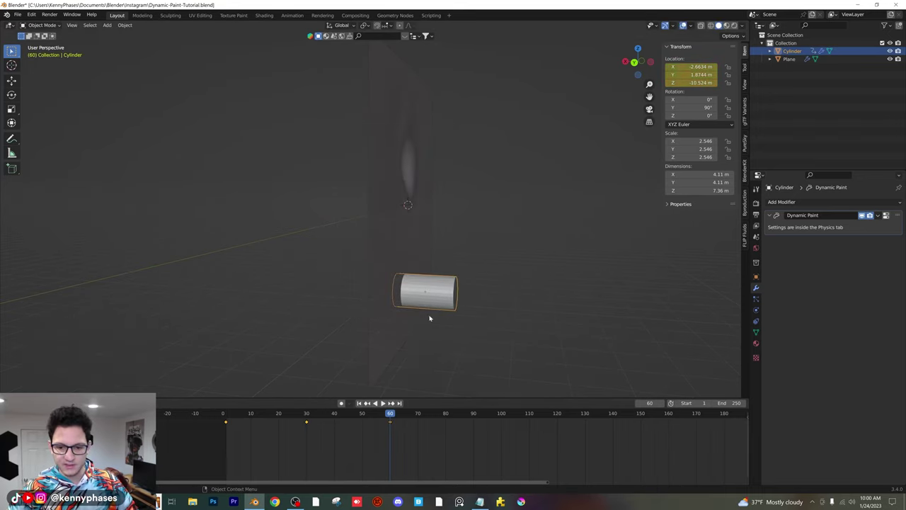
Bake the wall plane's Dynamic Paint waves from frame 1 and play back the keyframed cylinder's ripples
left_click_drag(361, 417, 223, 419)
key("space")
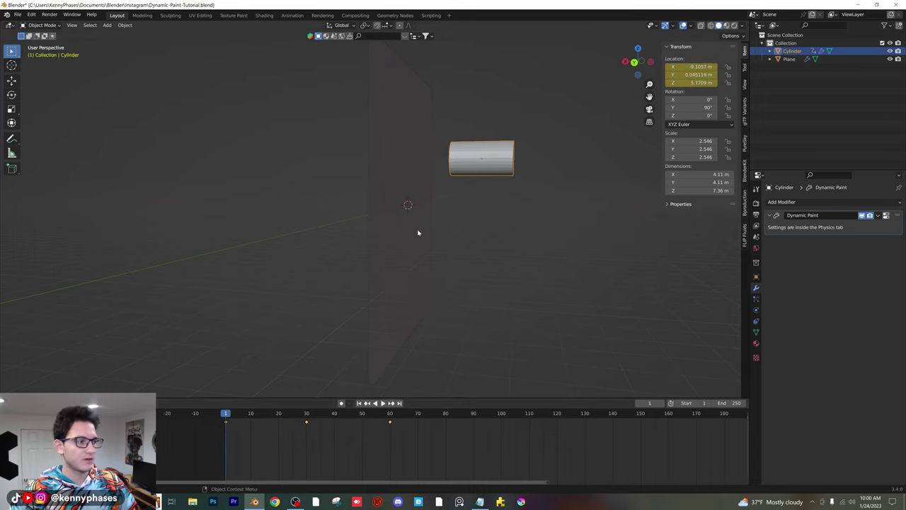
middle_click_drag(418, 233, 396, 147)
left_click(396, 148)
key("ctrl+3")
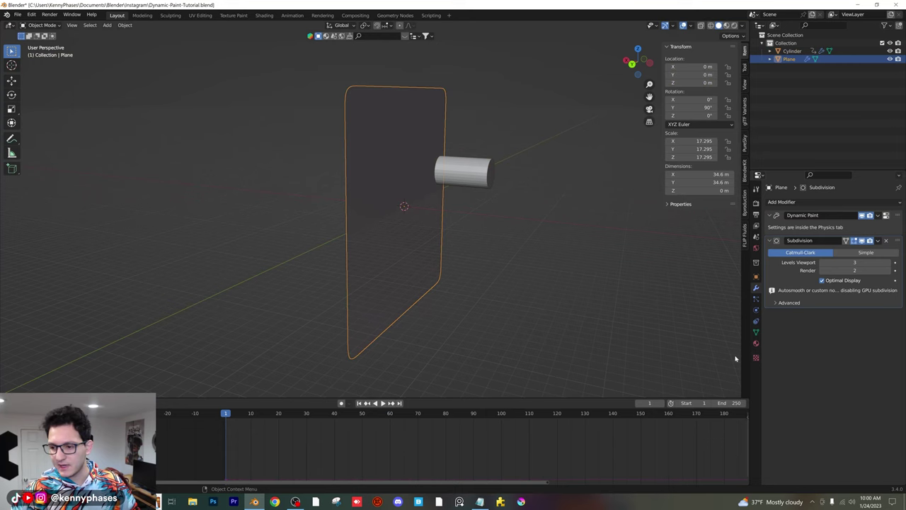
left_click(756, 309)
scroll(805, 444, "down", 3)
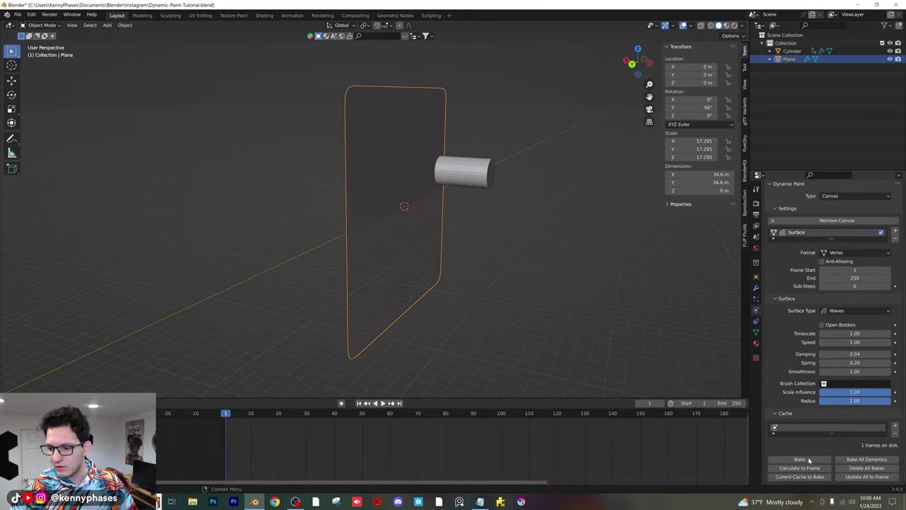
left_click(809, 460)
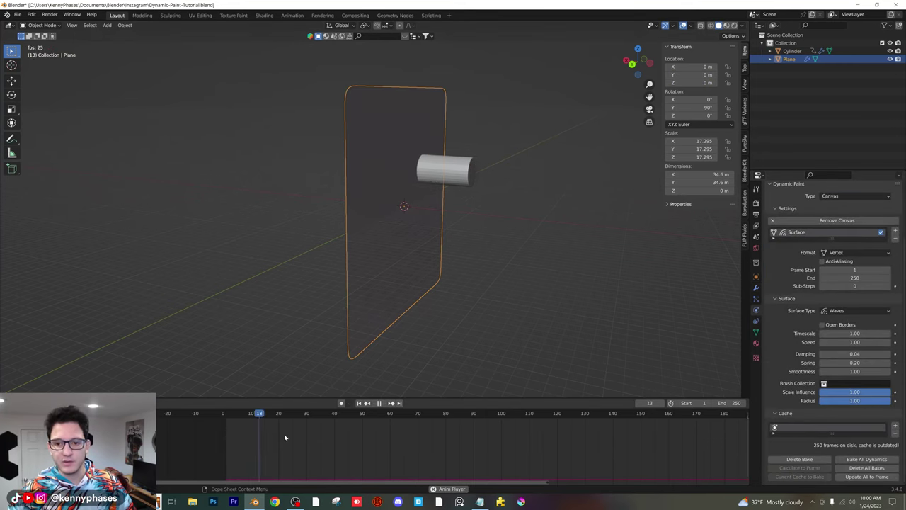
middle_click_drag(295, 418, 340, 291)
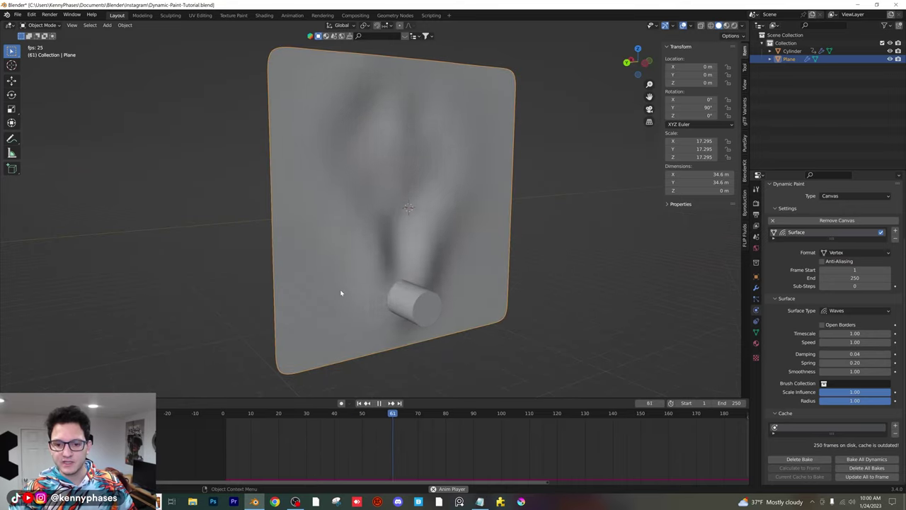
left_click_drag(453, 413, 243, 414)
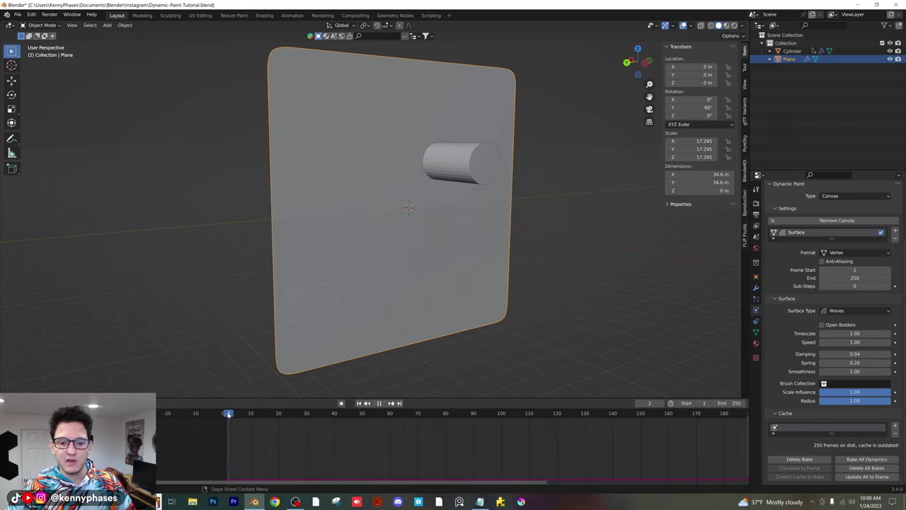
Rotate the cylinder to -100° about Z and scale it by 3.348 along global X and about 0.18 along global Y
left_click(461, 165)
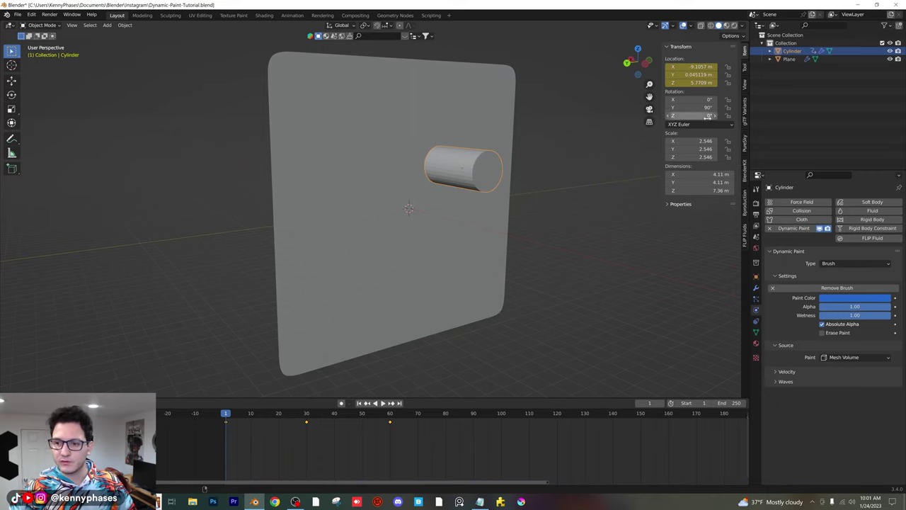
left_click_drag(708, 117, 636, 116)
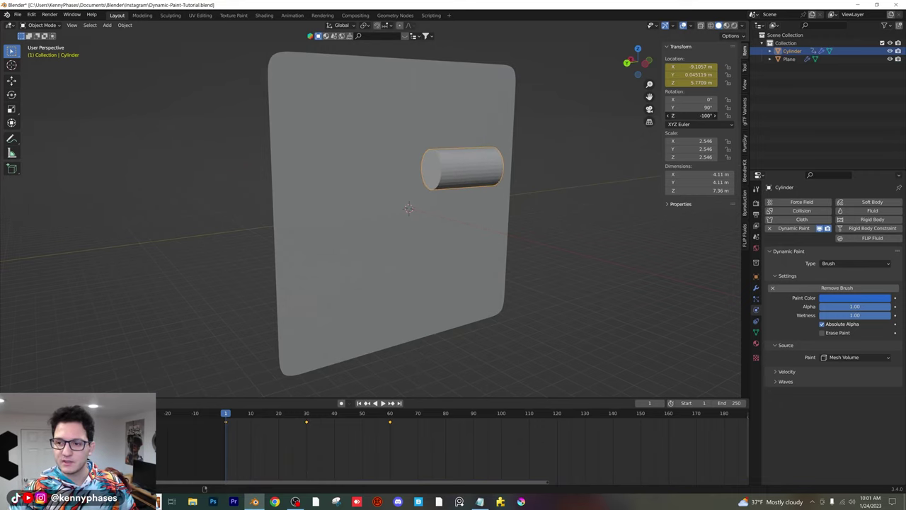
middle_click_drag(623, 177, 570, 208)
key("s")
key("x")
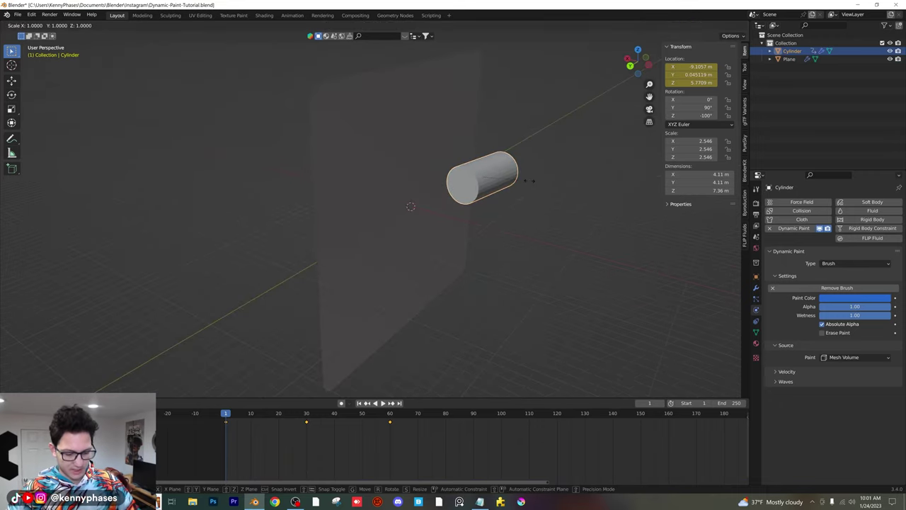
left_click(545, 190)
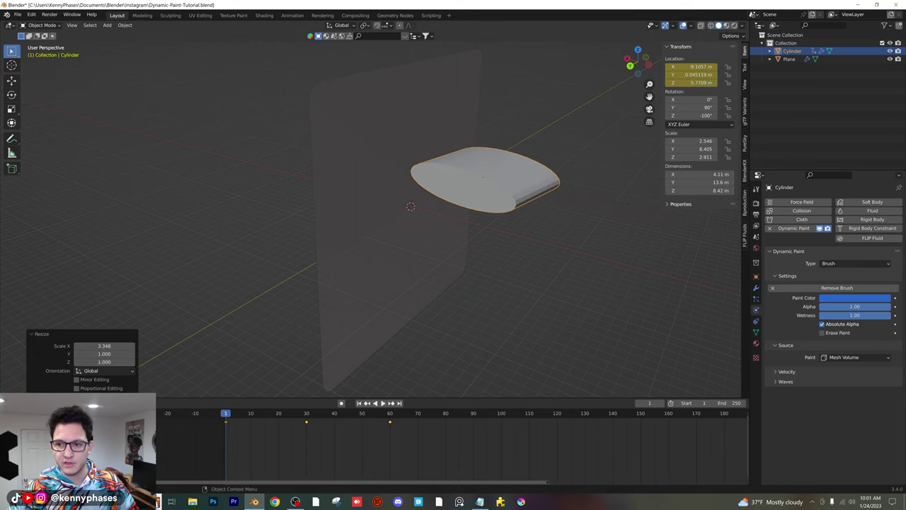
key("s")
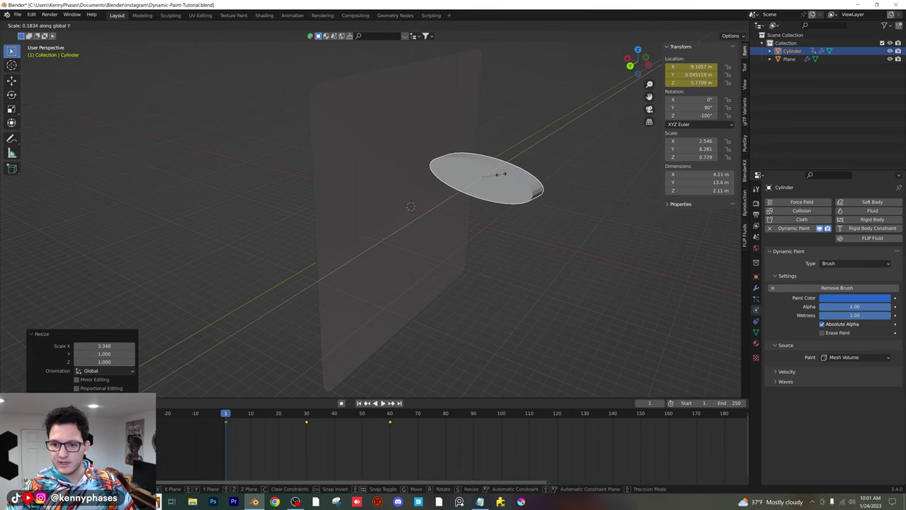
left_click(372, 113)
Rebake the wall plane's waves for the reshaped cylinder and replay the ripples
left_click(372, 113)
scroll(816, 469, "down", 3)
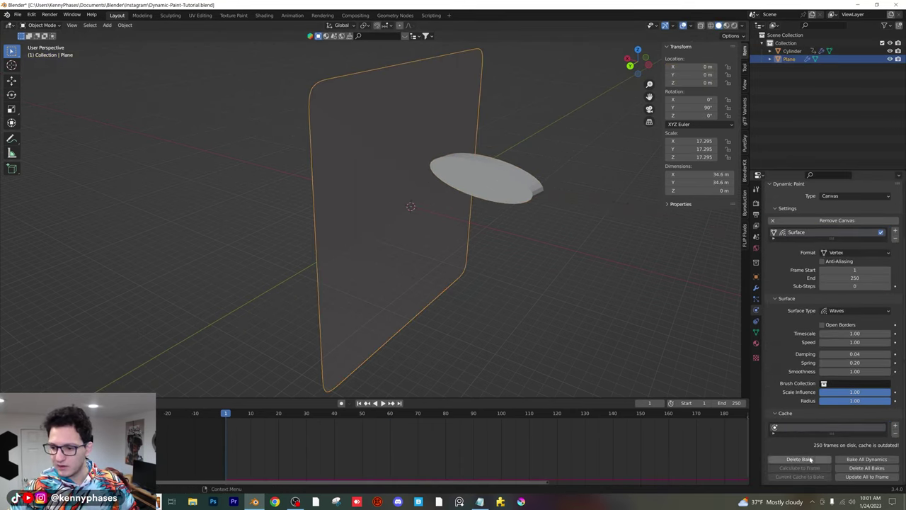
left_click(811, 460)
key("space")
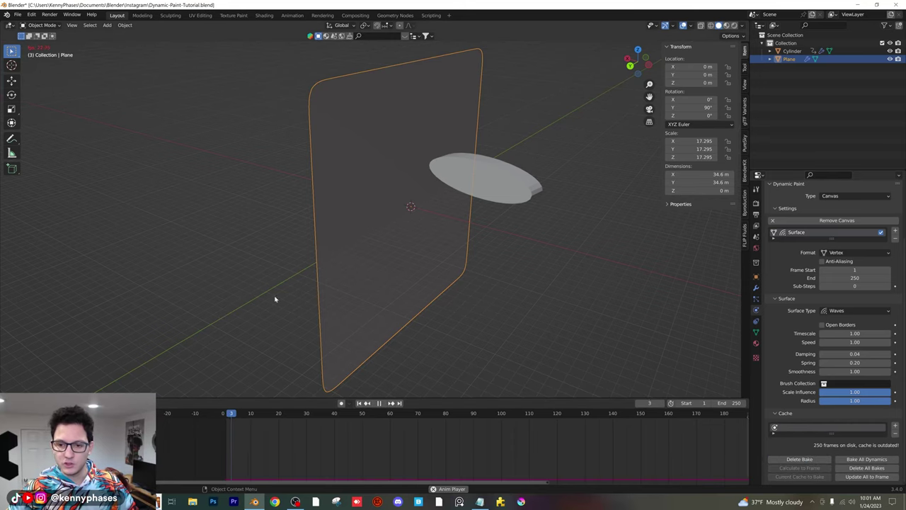
middle_click_drag(271, 257, 225, 227)
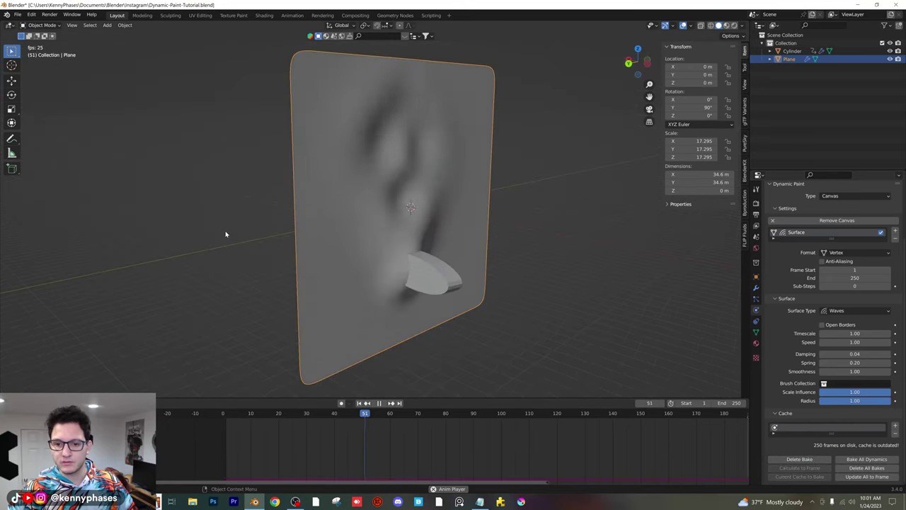
key("space")
mouse_move(227, 237)
middle_mouse_down()
mouse_move(356, 267)
mouse_move(435, 267)
mouse_move(428, 263)
mouse_move(472, 281)
mouse_move(492, 273)
middle_mouse_up()
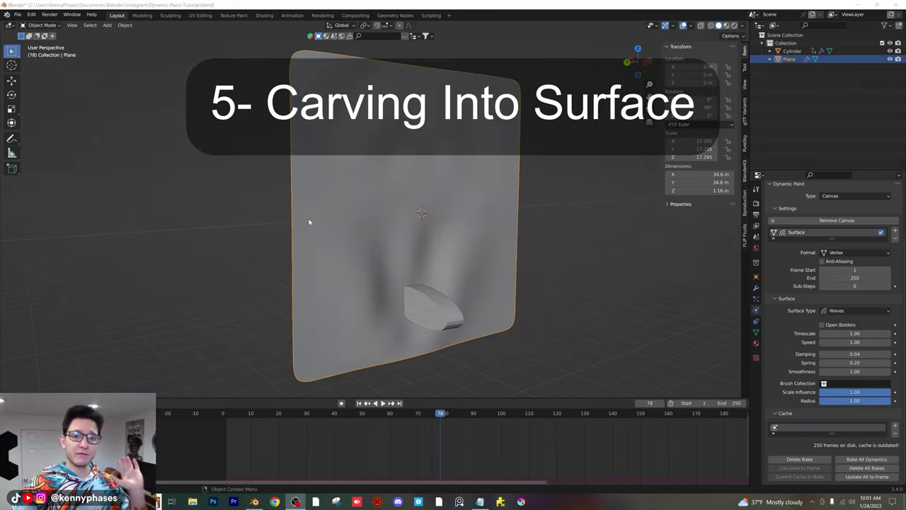
Delete the wall plane and the flattened cylinder to empty the scene
left_click(202, 179)
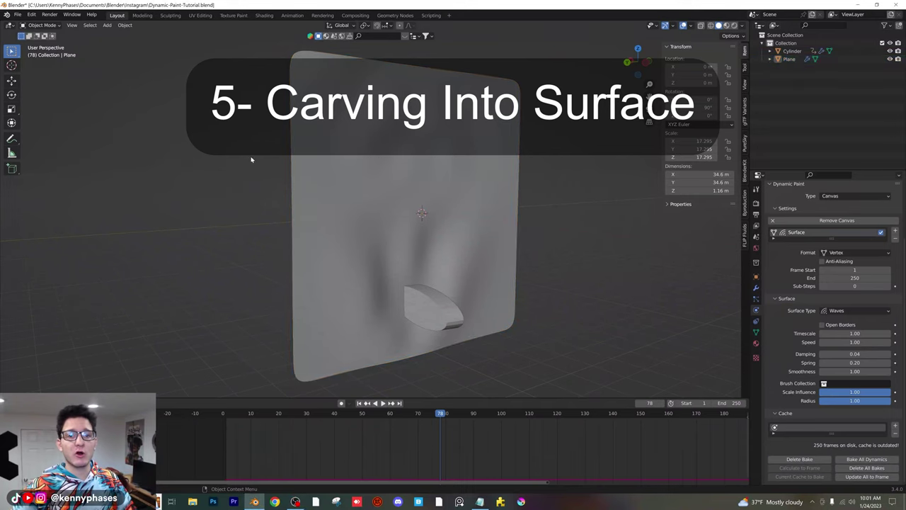
left_click(320, 159)
key("x")
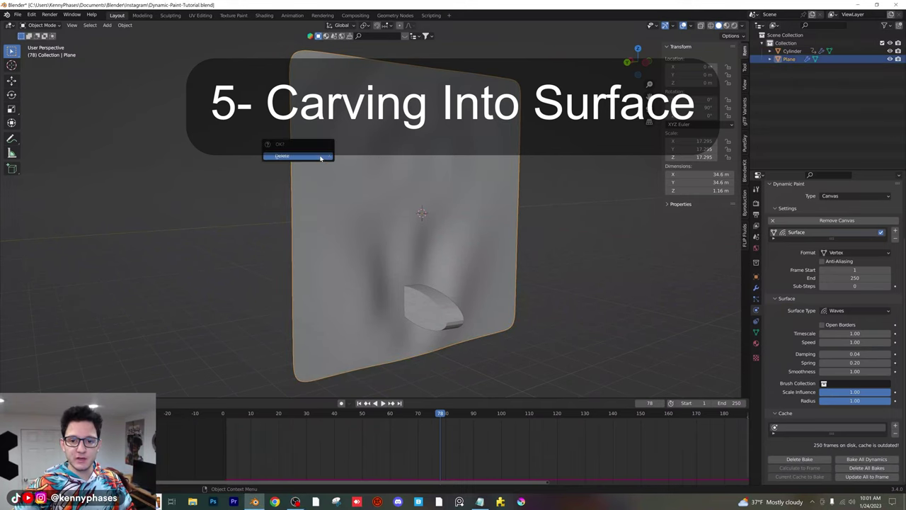
left_click(312, 157)
left_click(425, 302)
key("x")
left_click(417, 297)
Add a mesh plane at the origin and scale it by 10
left_click(107, 25)
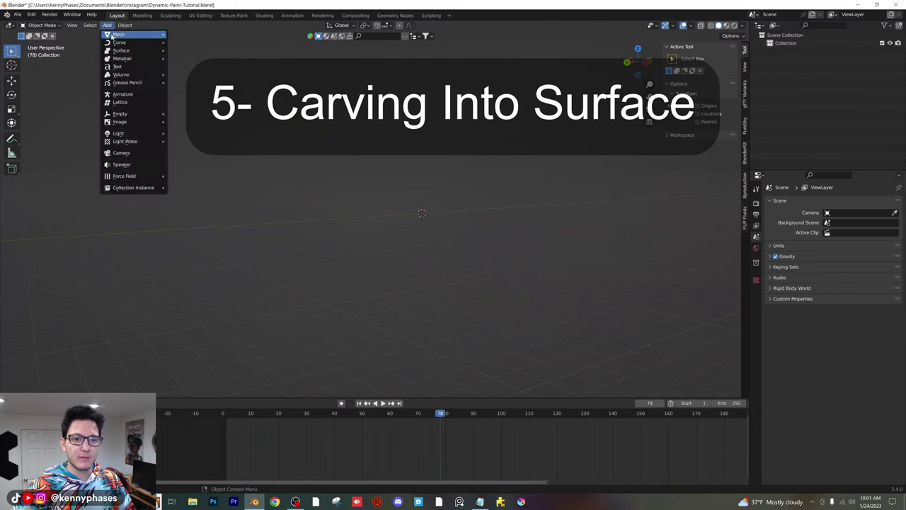
mouse_move(116, 37)
left_click(190, 36)
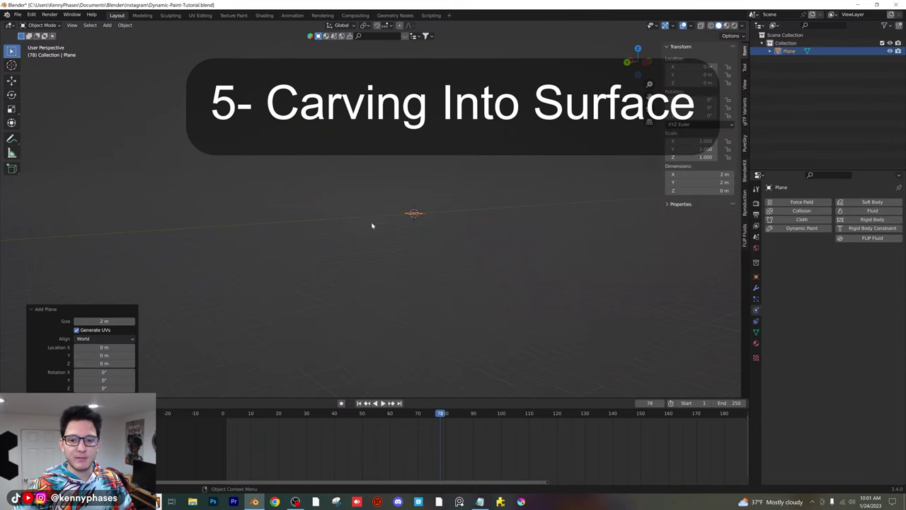
type("s10")
key("Return")
Subdivide the plane's mesh with 10 cuts and return to Object Mode
key("Tab")
right_click(448, 218)
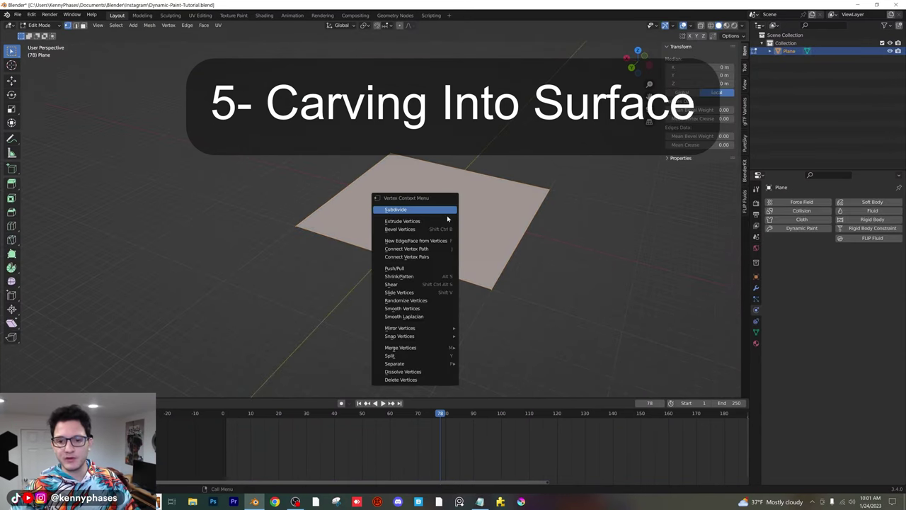
left_click(446, 211)
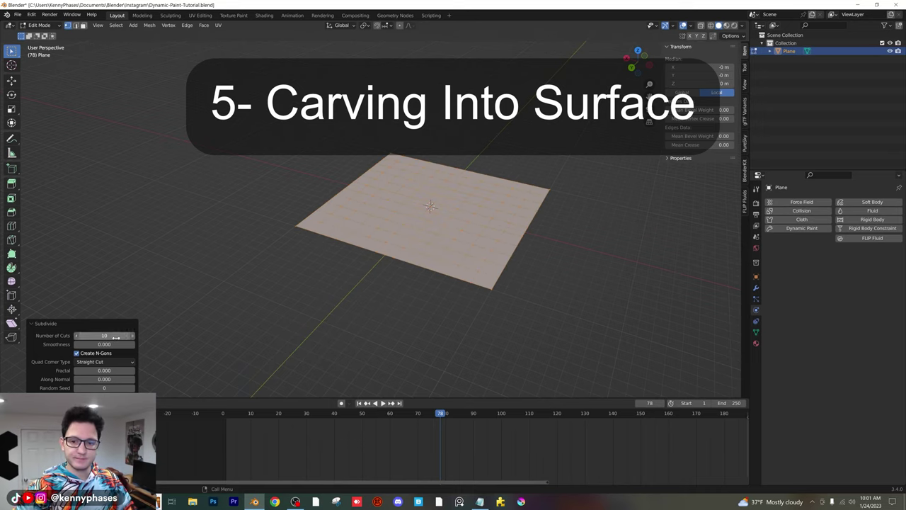
scroll(399, 289, "up", 3)
middle_click_drag(550, 257, 372, 269, "shift")
scroll(381, 266, "down", 1)
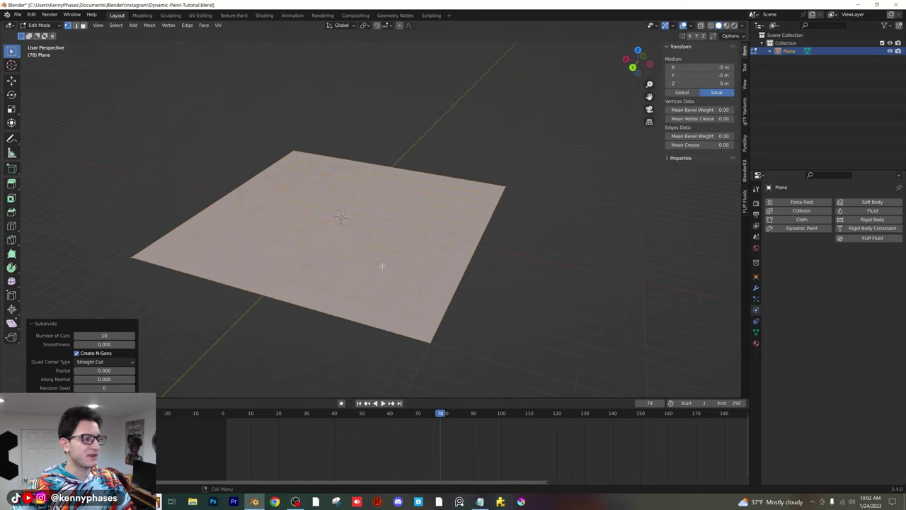
key("Tab")
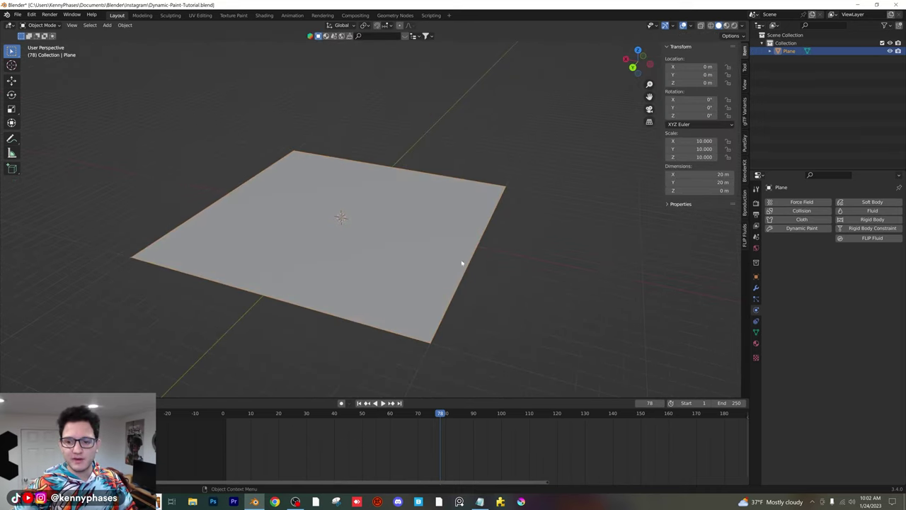
Make the plane a Dynamic Paint canvas with the Displace surface type
middle_click_drag(461, 261, 524, 258)
left_click(801, 228)
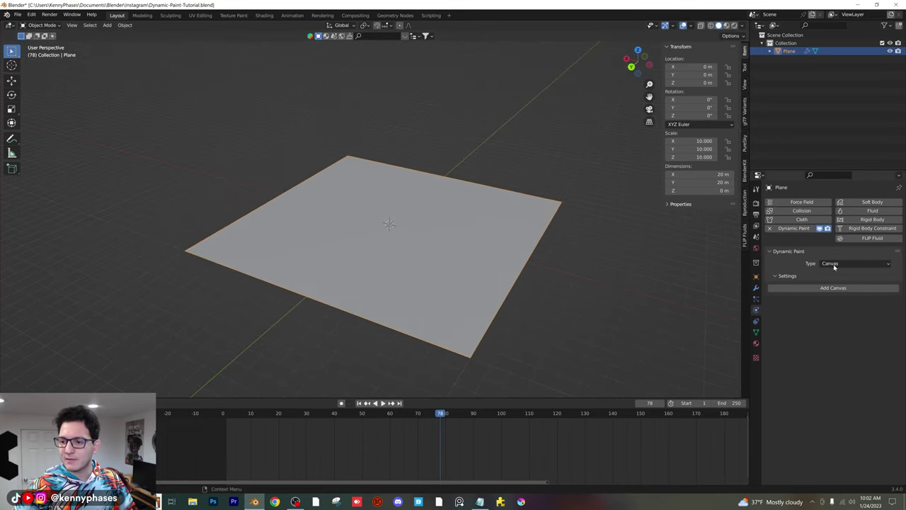
left_click(829, 289)
scroll(821, 319, "down", 2)
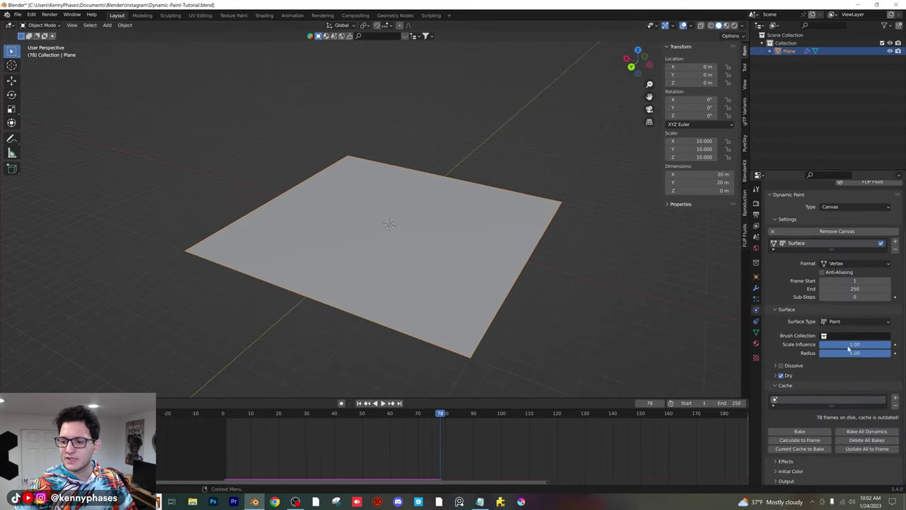
left_click(843, 322)
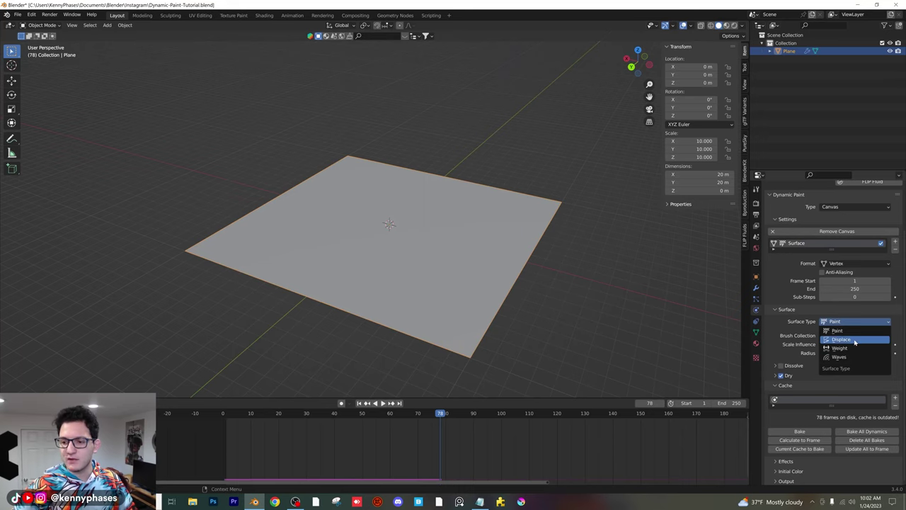
left_click(855, 340)
Add a Subdivision Surface modifier to the plane after its Dynamic Paint modifier
mouse_move(489, 257)
middle_mouse_down()
mouse_move(475, 245)
mouse_move(489, 251)
middle_mouse_up()
left_click(756, 288)
left_click(795, 202)
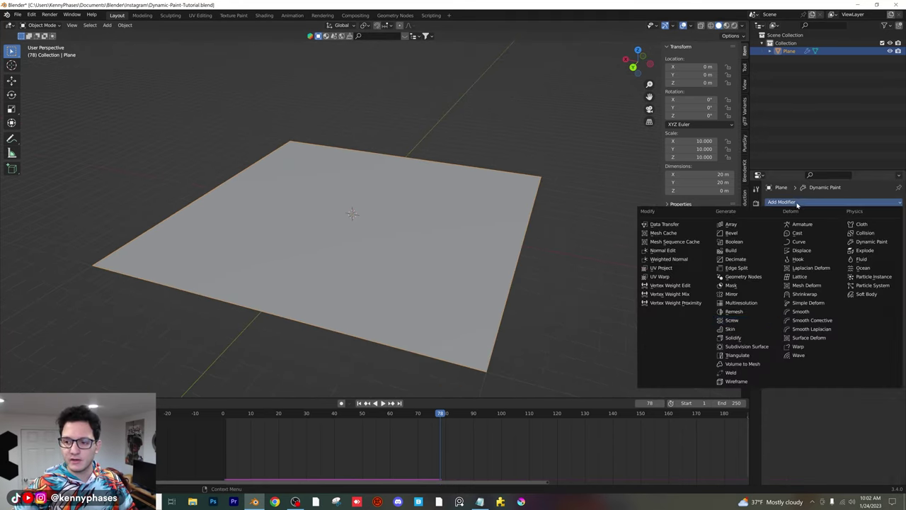
left_click(750, 346)
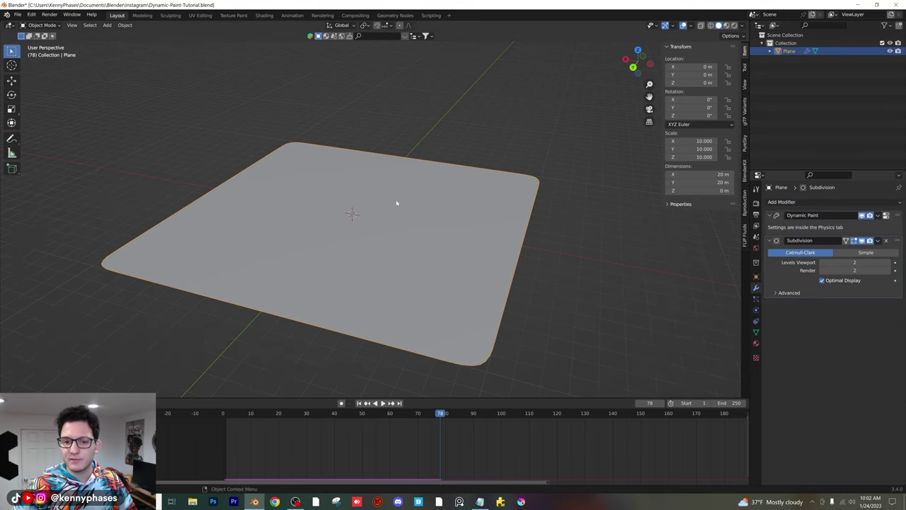
scroll(396, 204, "up", 1)
Add a UV sphere at the plane's centre and raise it to about Z 0.52 m
left_click(107, 26)
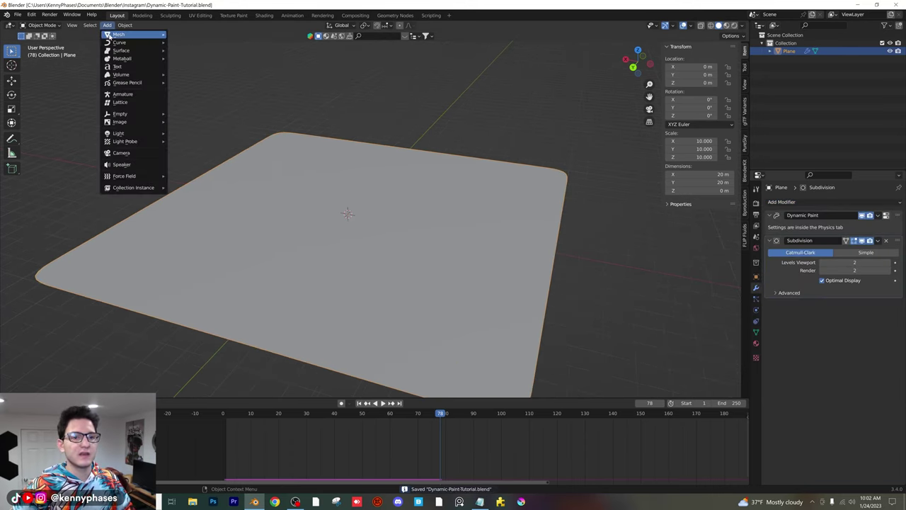
mouse_move(117, 34)
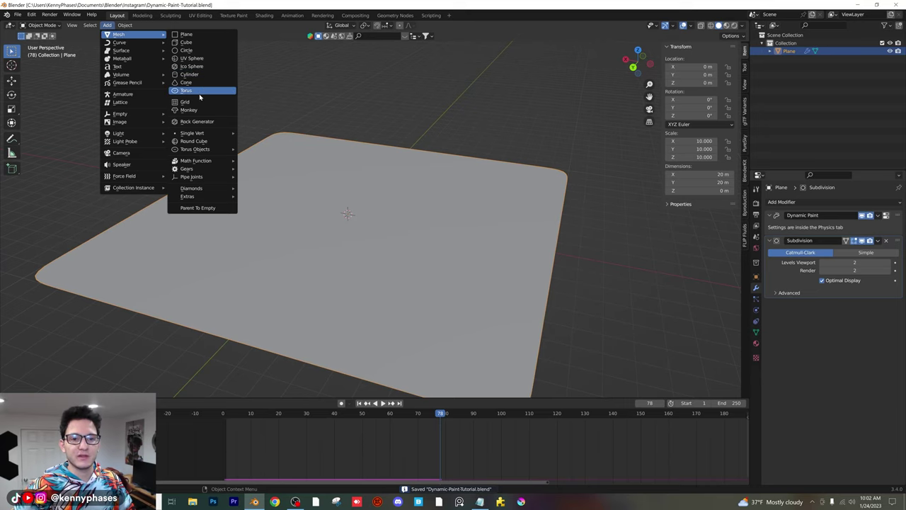
left_click(202, 60)
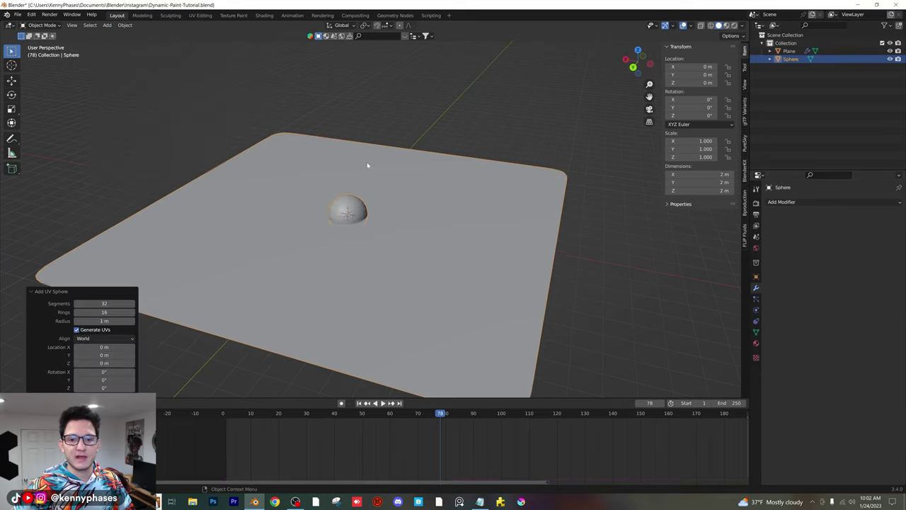
middle_click_drag(366, 163, 352, 213)
key("g")
key("z")
left_click(380, 211)
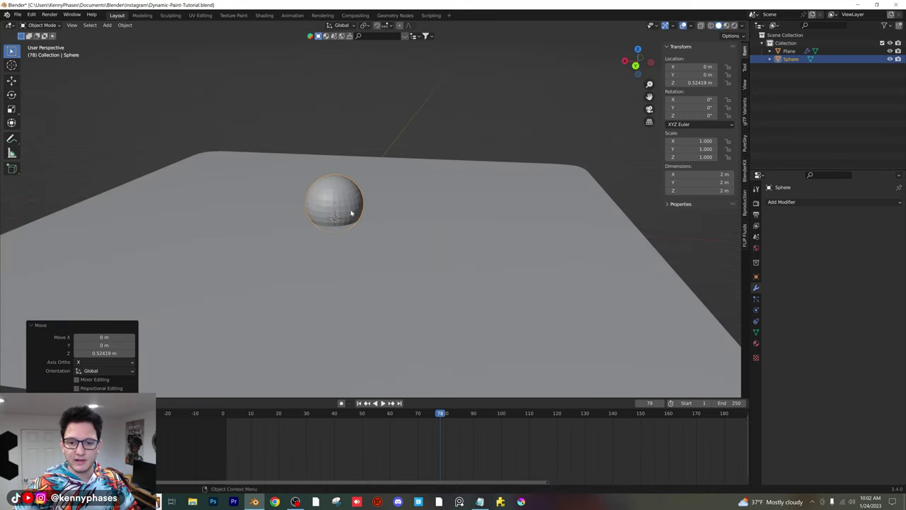
Add Dynamic Paint physics to the sphere and set it up as a brush
left_click(756, 309)
left_click(803, 228)
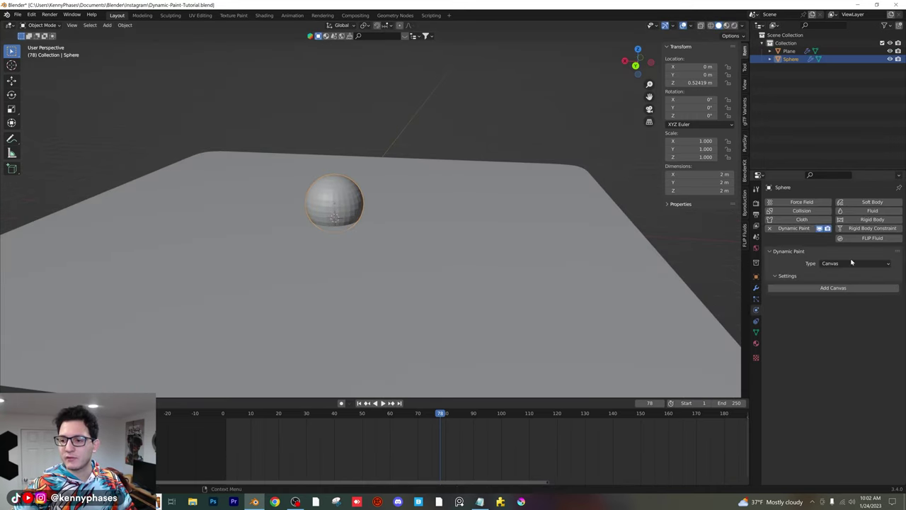
left_click(852, 263)
left_click(846, 282)
left_click(835, 288)
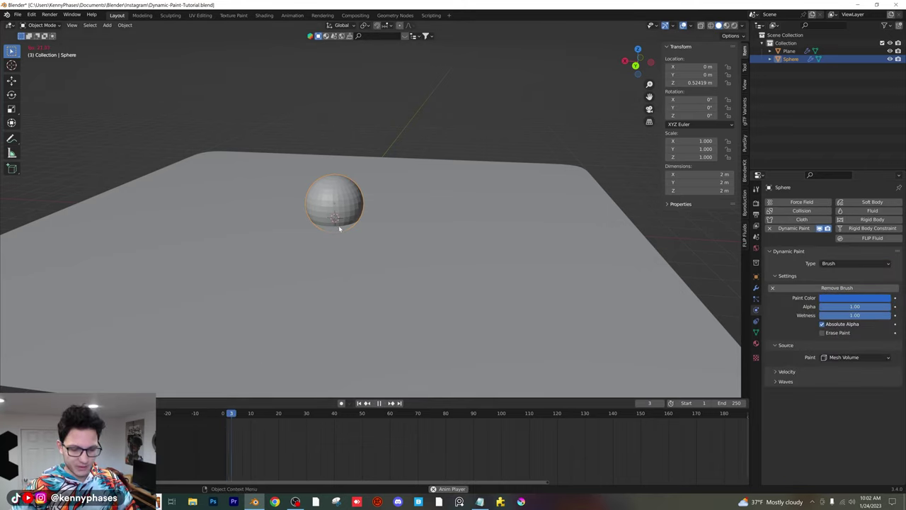
Play the animation while moving the sphere back and forth along the plane's X direction to carve a groove
key("g")
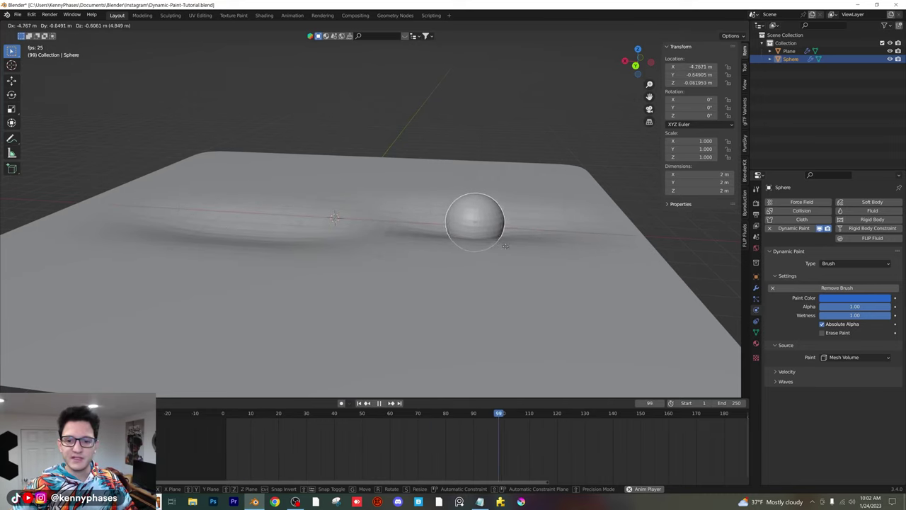
left_click(390, 233)
key("space")
mouse_move(390, 233)
middle_mouse_down()
mouse_move(289, 239)
mouse_move(273, 229)
mouse_move(363, 238)
mouse_move(351, 219)
mouse_move(388, 232)
middle_mouse_up()
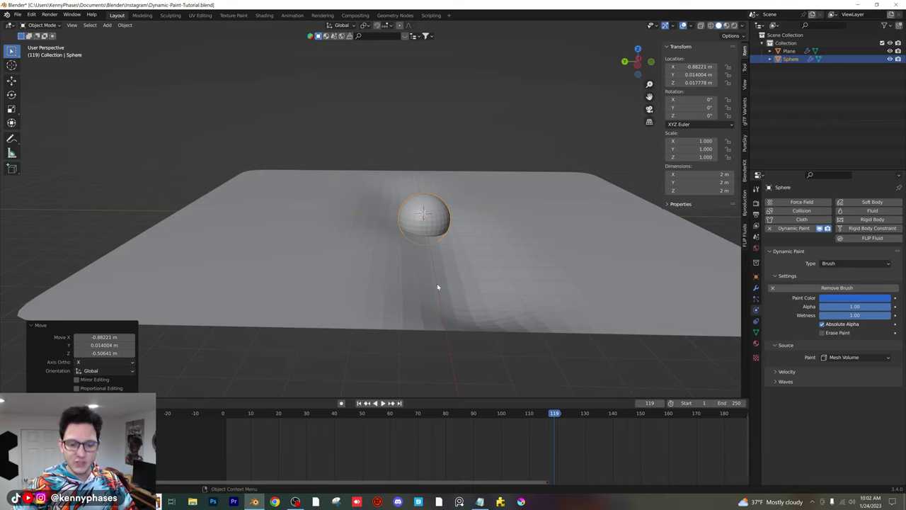
Play the animation while moving the sphere across the plane in the Y direction to carve a crossing groove, then return to frame 1
key("g")
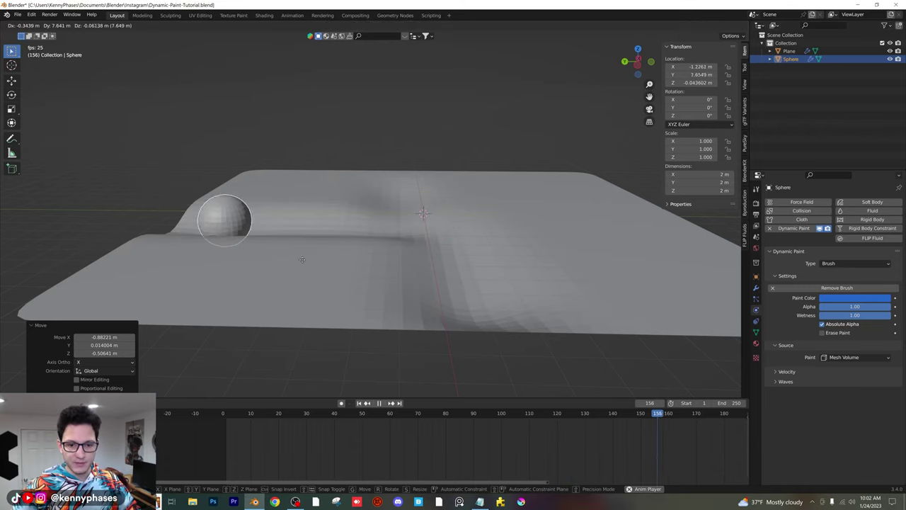
left_click(486, 269)
key("space")
scroll(401, 289, "down", 3)
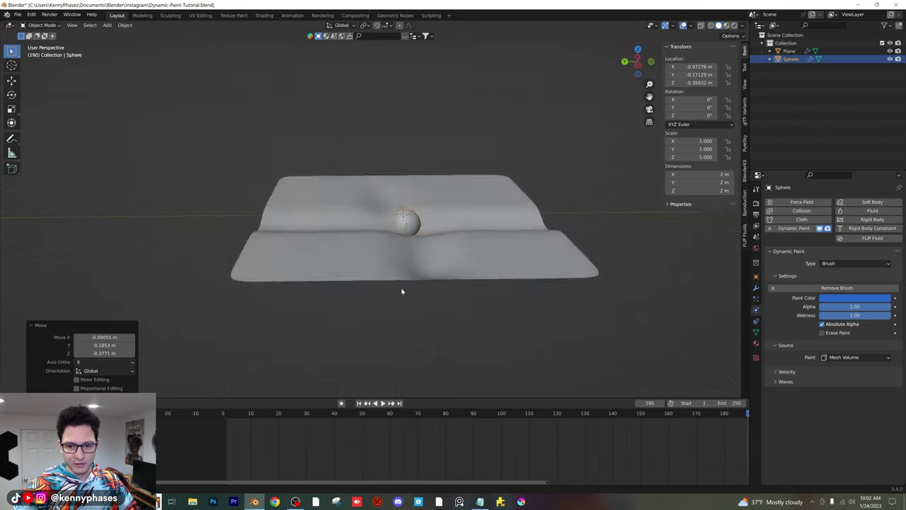
middle_click_drag(401, 289, 436, 298)
scroll(455, 291, "up", 2)
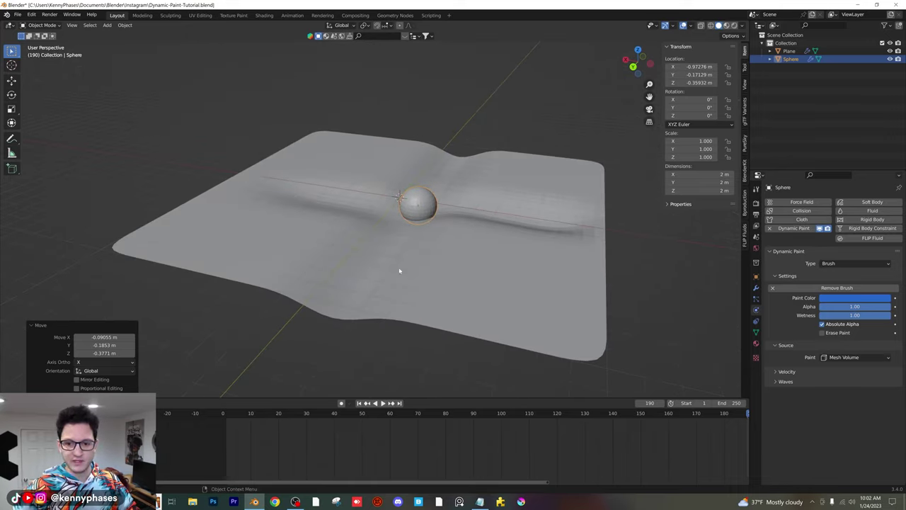
left_click_drag(327, 411, 225, 412)
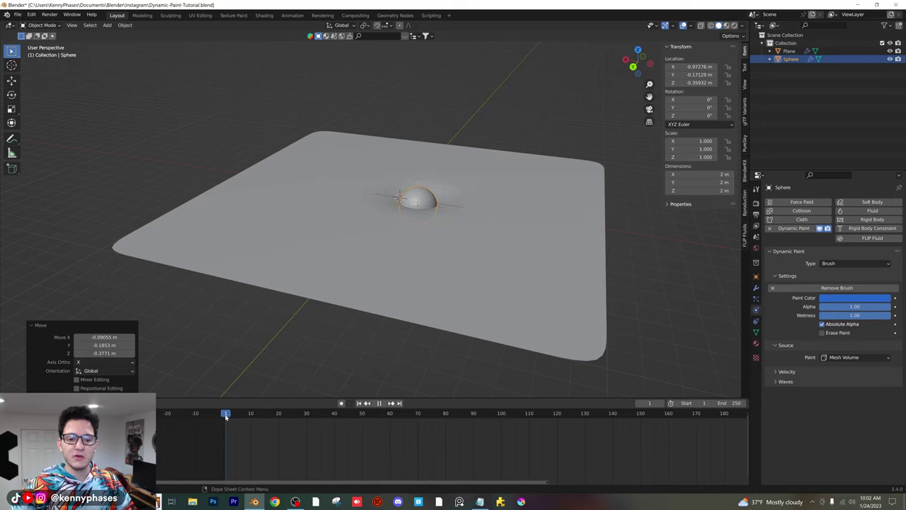
Add a Bezier circle at the plane's centre and scale it up into a wide ring around the sphere
middle_click_drag(408, 238, 367, 238)
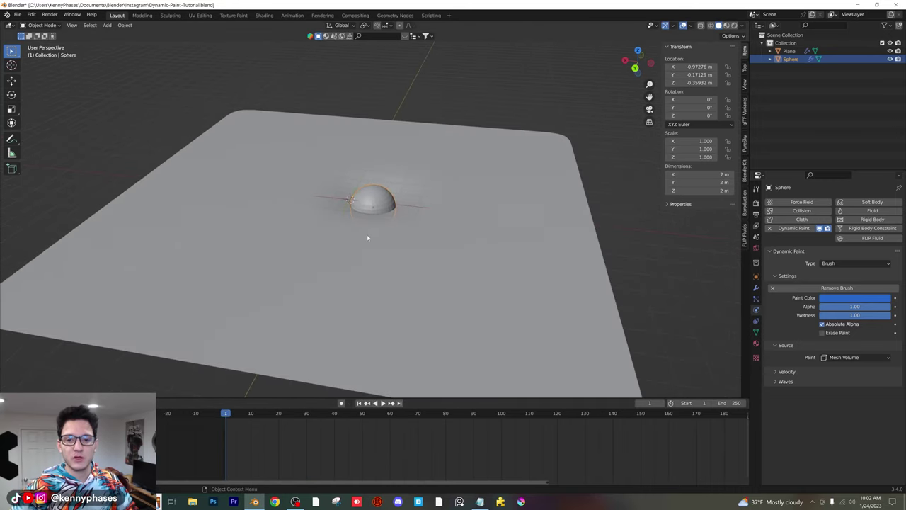
left_click(107, 26)
mouse_move(112, 39)
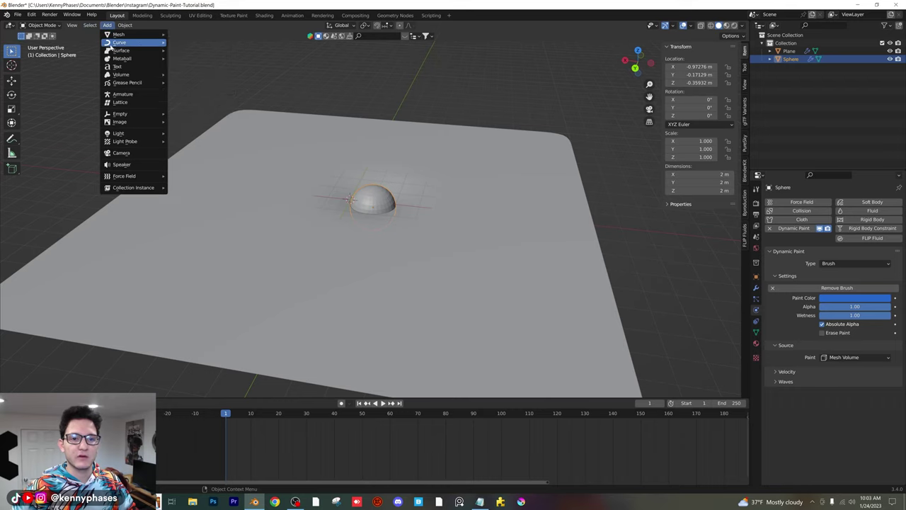
left_click(192, 51)
key("s")
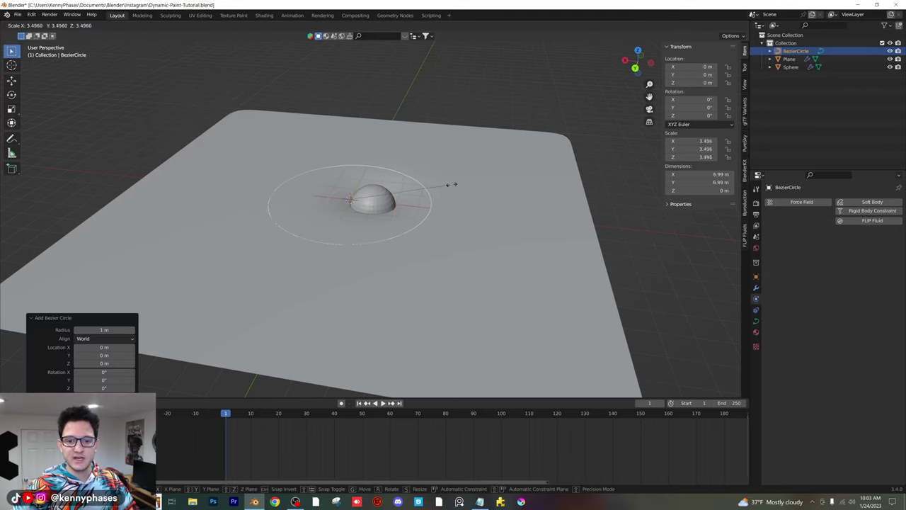
left_click(415, 208)
key("g")
key("z")
left_click(404, 207)
Add a Follow Path constraint to the sphere with the Bezier circle as its target
left_click(388, 201)
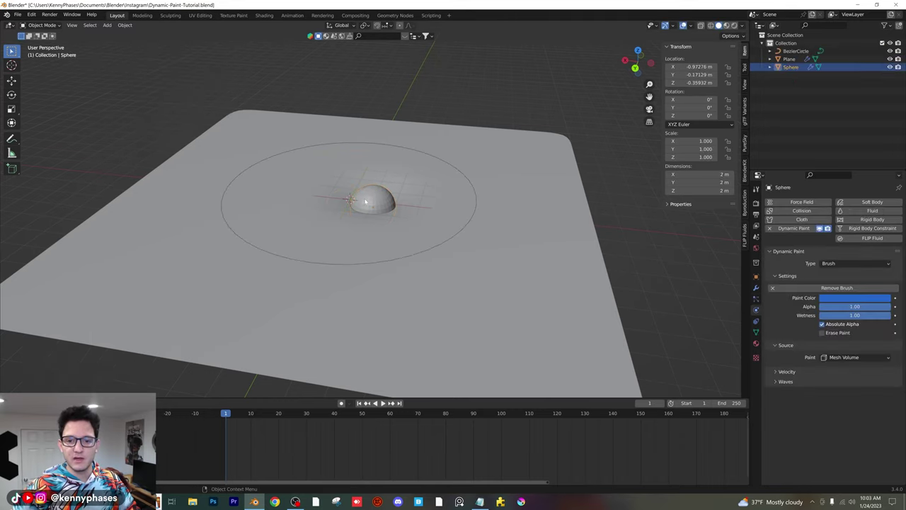
middle_click_drag(388, 201, 490, 216)
left_click(756, 321)
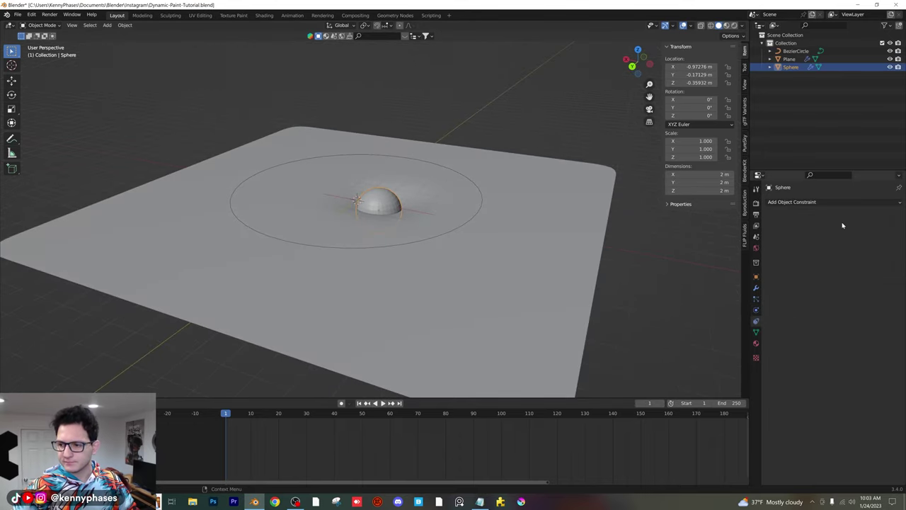
left_click(833, 203)
left_click(865, 259)
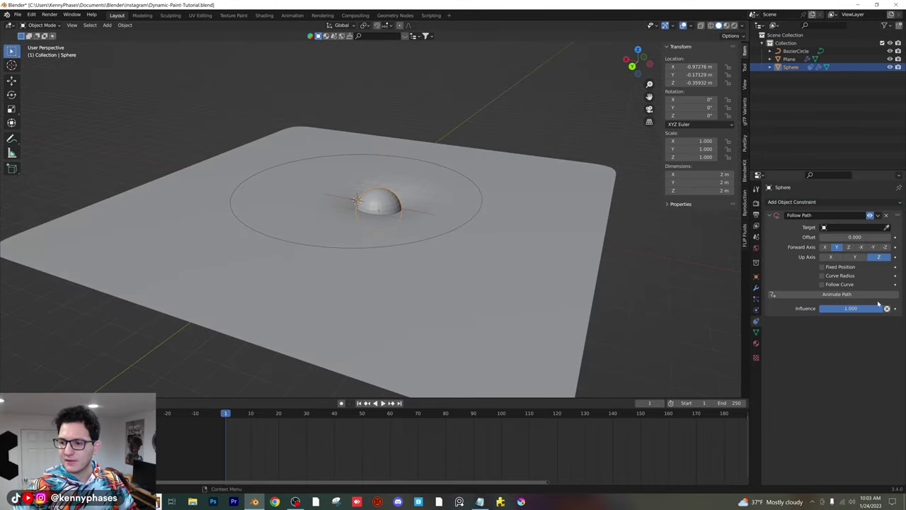
left_click(473, 179)
Try to line the sphere up with the circular path by moving it freehand
middle_click_drag(517, 211, 569, 250)
key("g")
left_click(528, 227)
key("g")
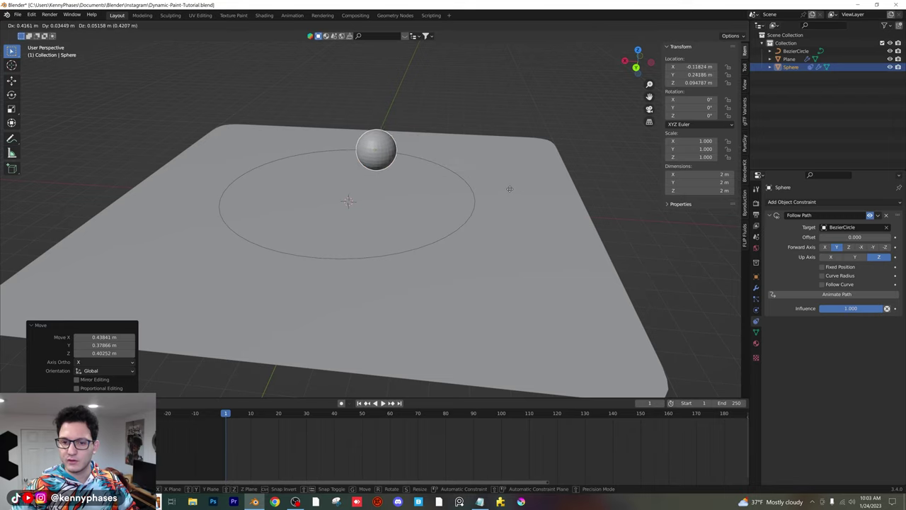
left_click(510, 191)
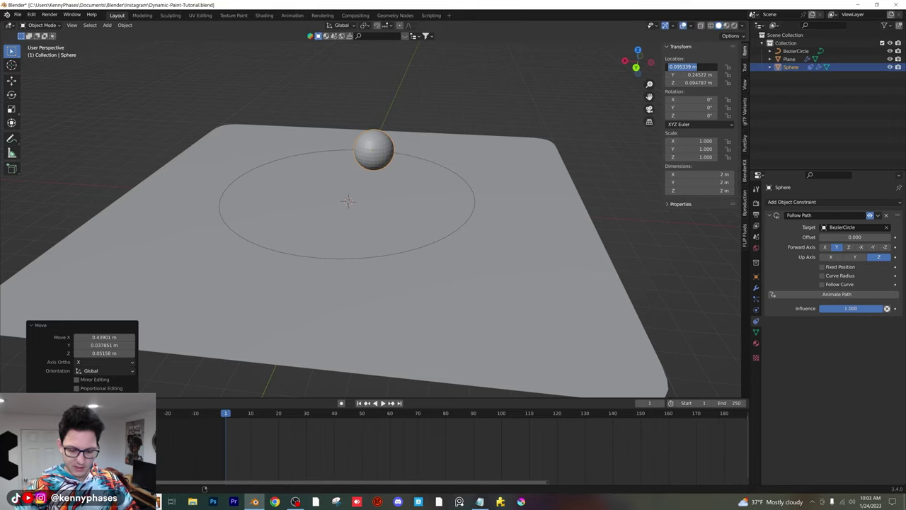
Set the sphere's X, Y and Z location to 0 m
type("0")
key("Tab")
type("0")
key("Tab")
type("0")
key("Return")
Animate the path of the sphere's Follow Path constraint and play the animation to check its motion around the circle
middle_click_drag(417, 131, 630, 268)
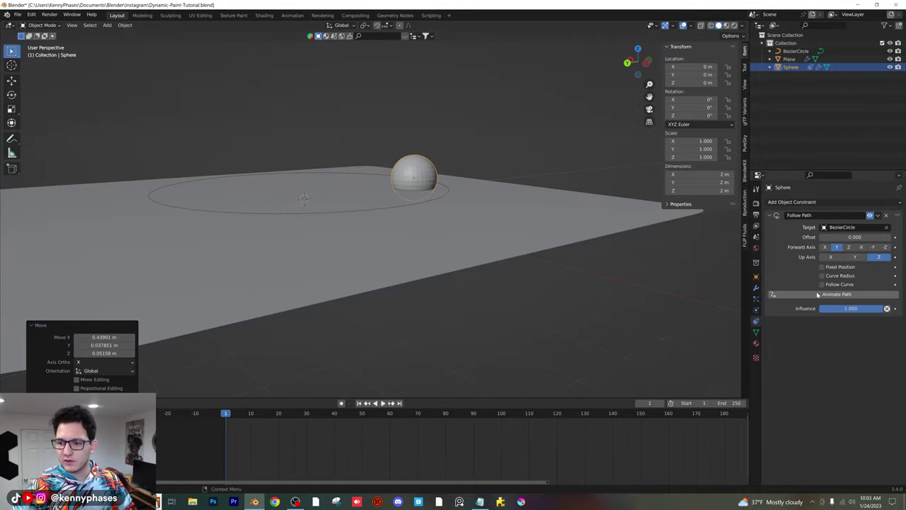
key("space")
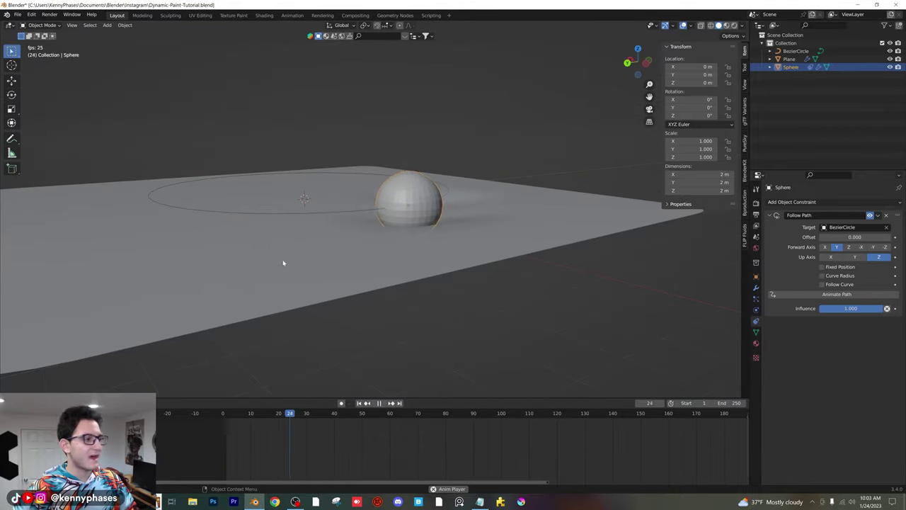
middle_click_drag(275, 269, 272, 277)
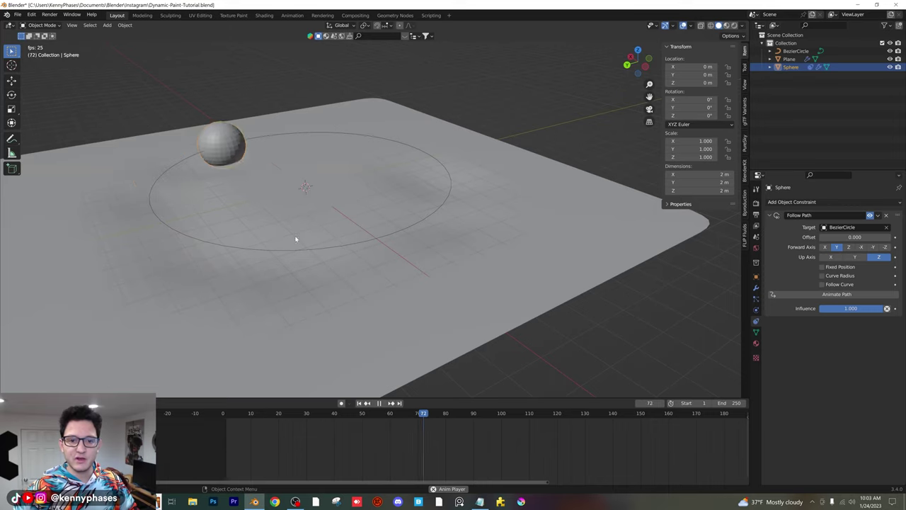
key("space")
middle_click_drag(309, 237, 331, 230)
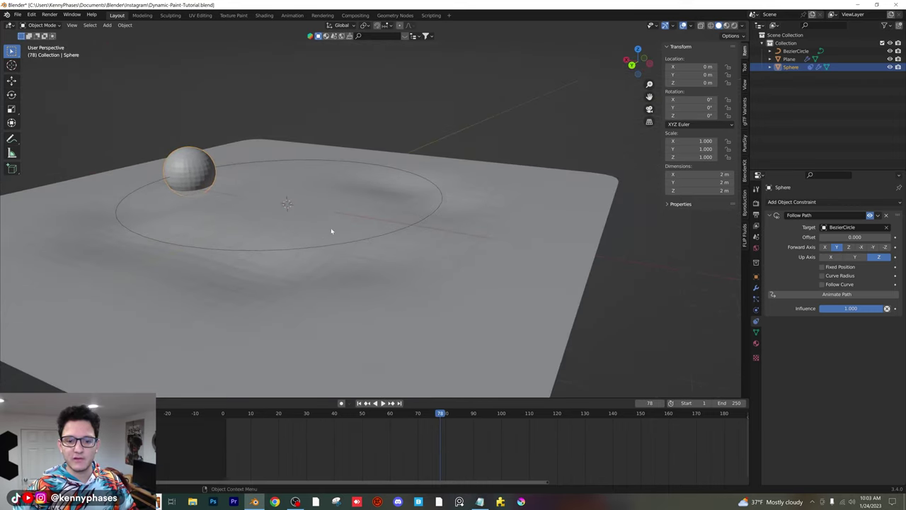
At frame 1, scale the sphere down to about 0.36 and stretch it along Z into a tall, narrow brush
left_click(227, 413)
key("space")
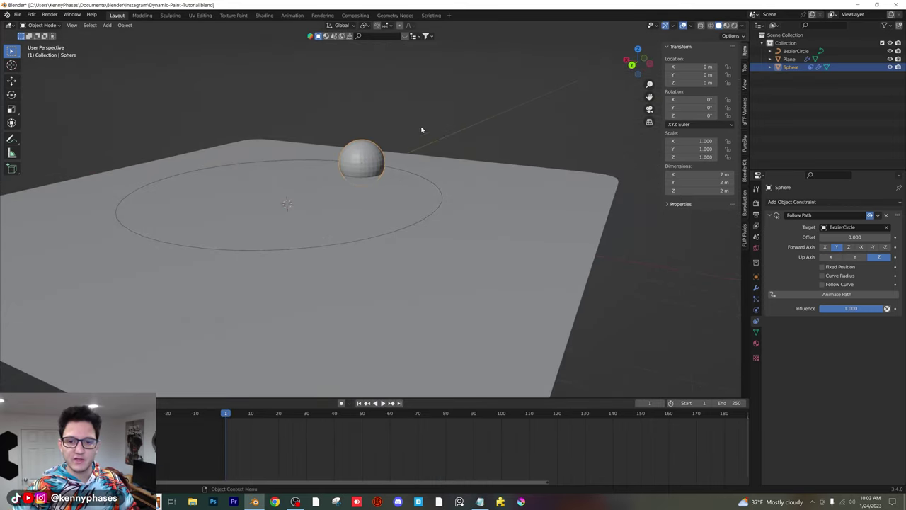
key("s")
key("Return")
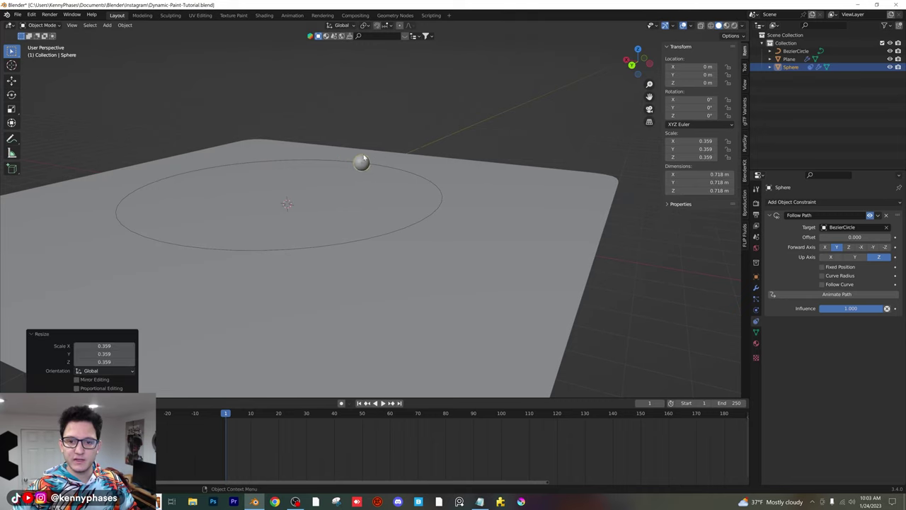
key("s")
key("z")
left_click(363, 136)
Subdivide the plane's mesh two more times in Edit Mode and save the file from Object Mode
left_click(468, 204)
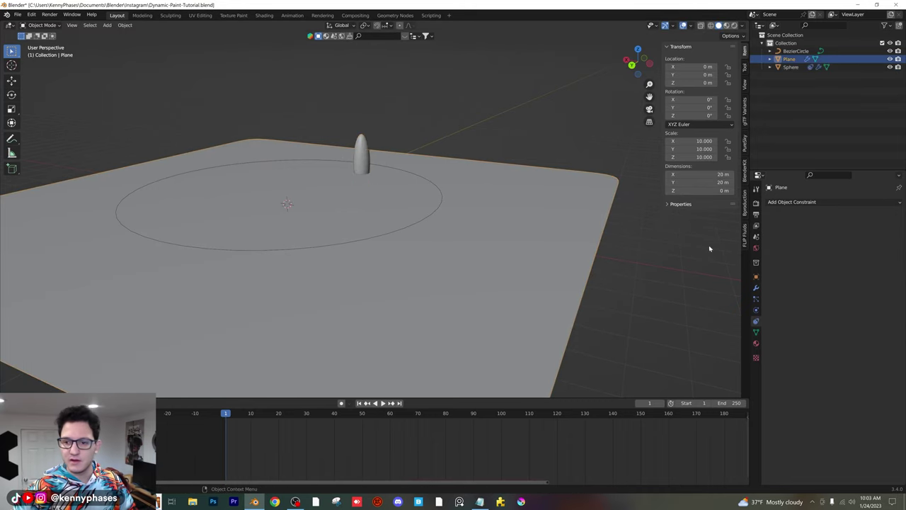
right_click(509, 185)
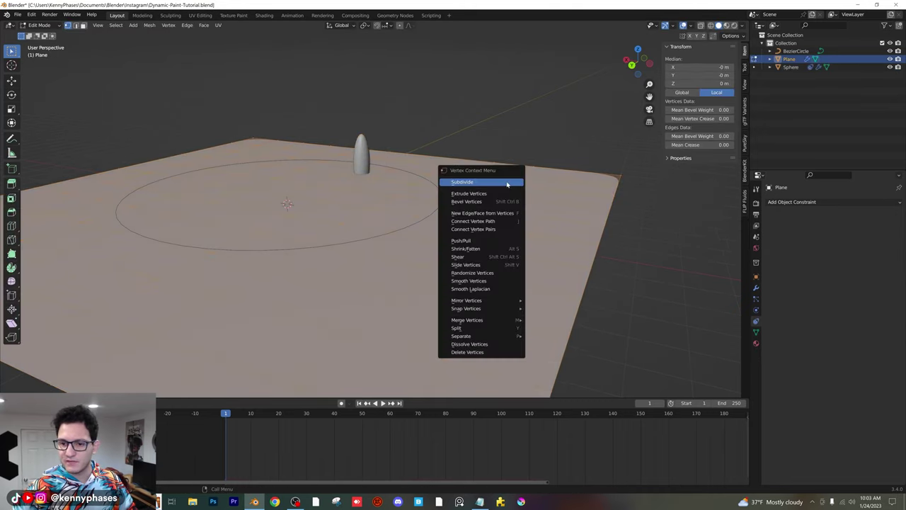
left_click(506, 183)
right_click(468, 185)
left_click(450, 186)
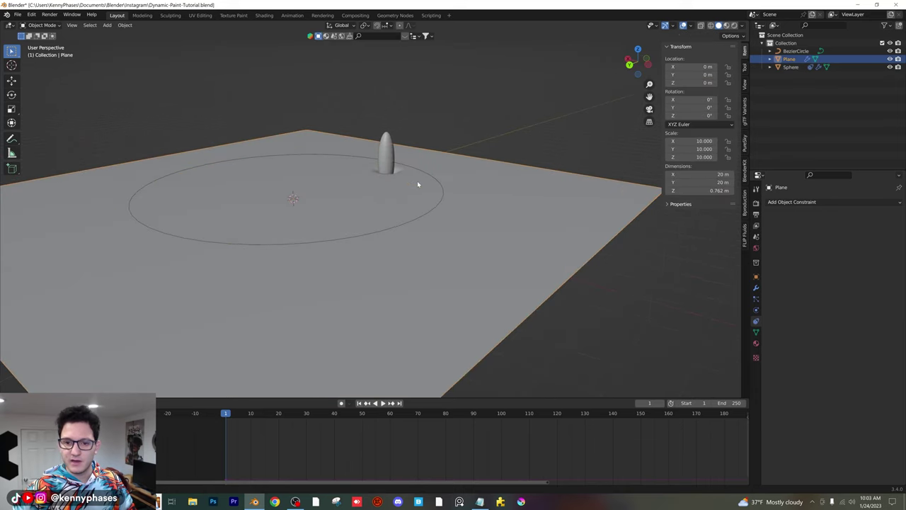
key("ctrl+s")
Play the animation from the first frame to examine the groove the brush carves around the circle
left_click(480, 146)
middle_click_drag(479, 146, 545, 162)
key("space")
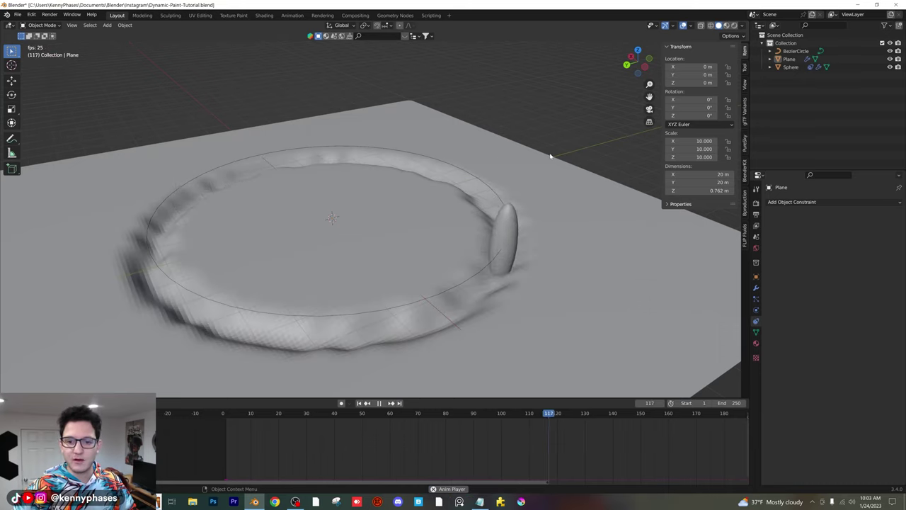
key("space")
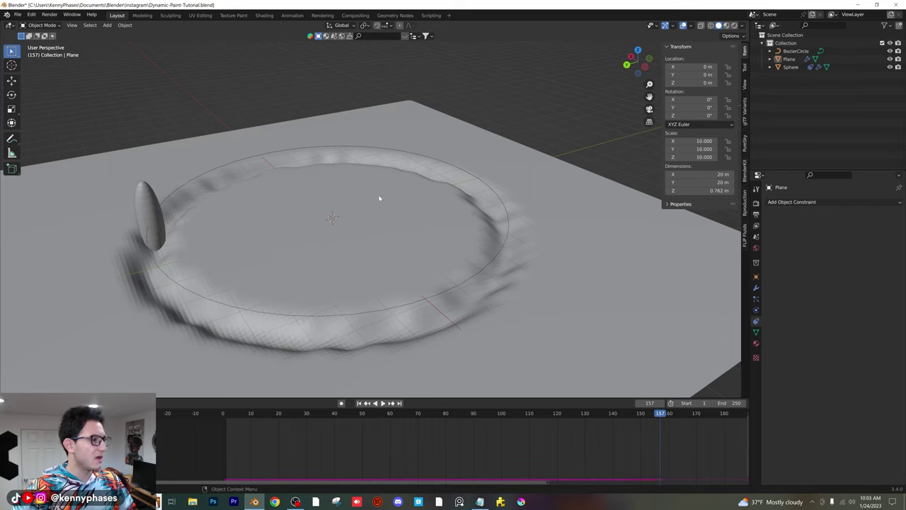
scroll(384, 193, "down", 2)
middle_click_drag(400, 192, 398, 203)
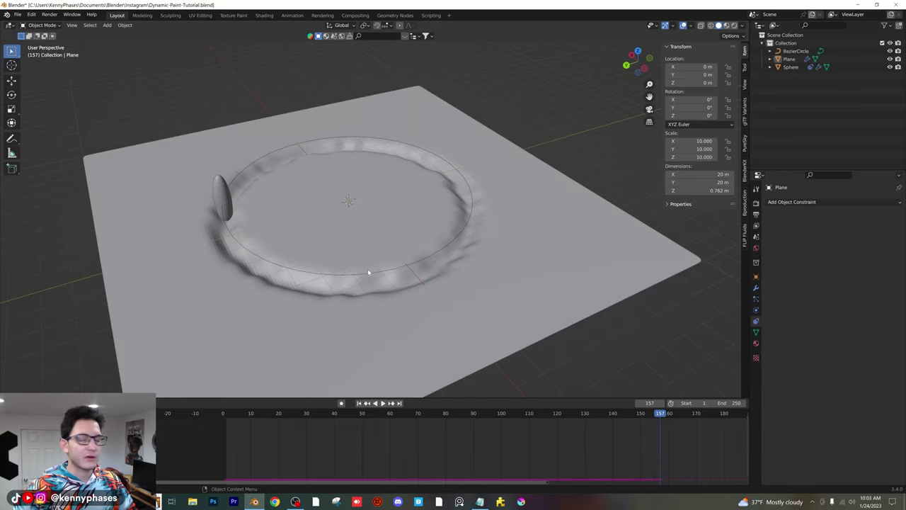
left_click(226, 414)
key("space")
key("space")
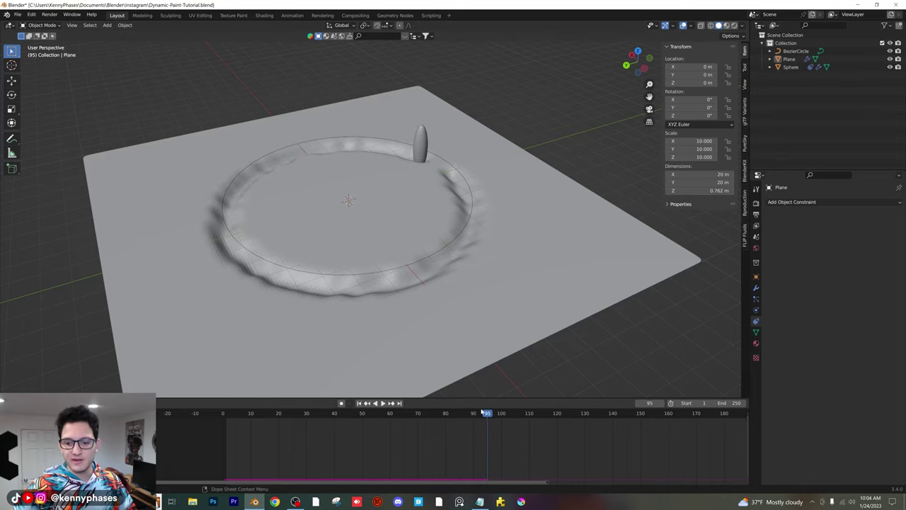
Scrub to frame 49 and shade the plane smooth with Auto Smooth at 30°
left_click_drag(481, 413, 360, 422)
left_click(445, 301)
right_click(445, 302)
left_click(425, 298)
middle_click_drag(398, 307, 426, 267)
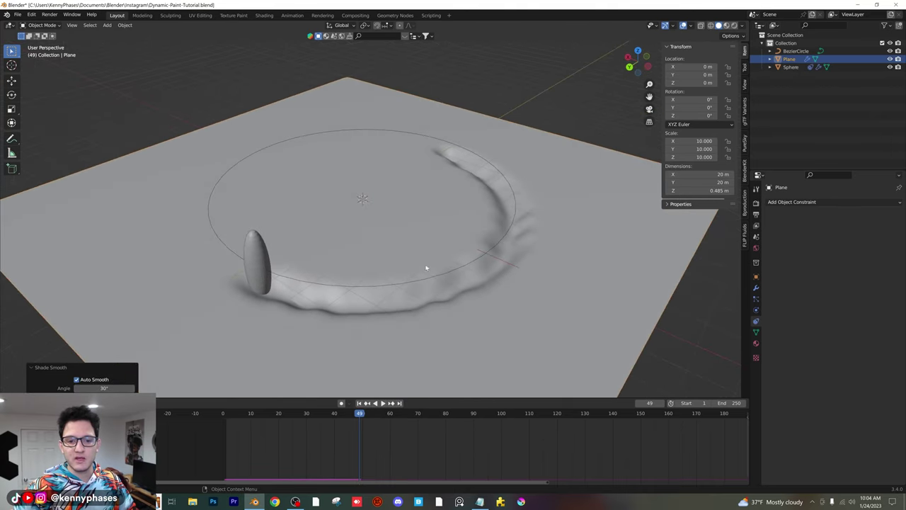
Replay the animation from the start and scrub to frame 62 to examine the smooth-shaded groove
left_click(228, 413)
key("space")
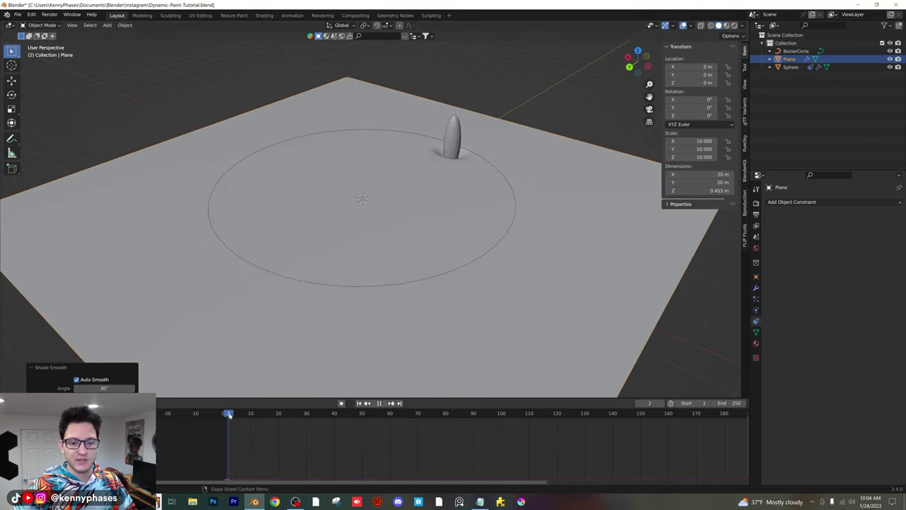
middle_click_drag(383, 269, 395, 253)
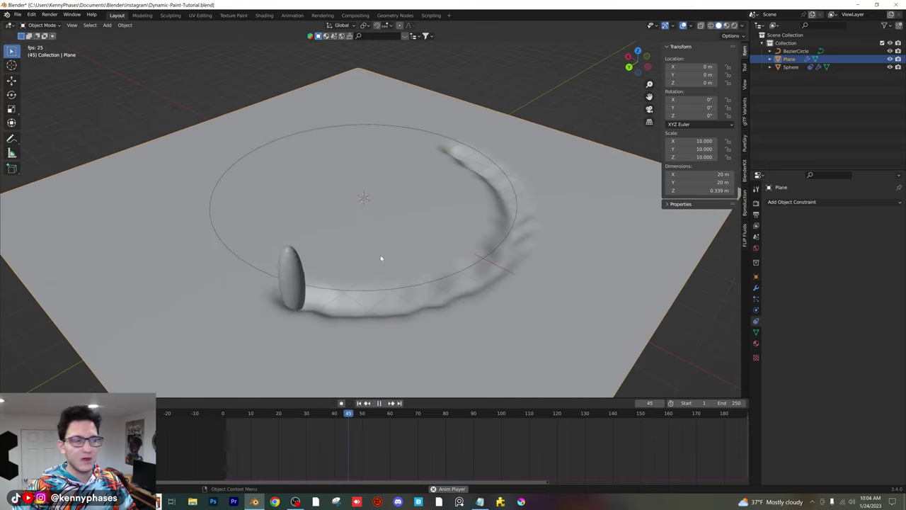
key("space")
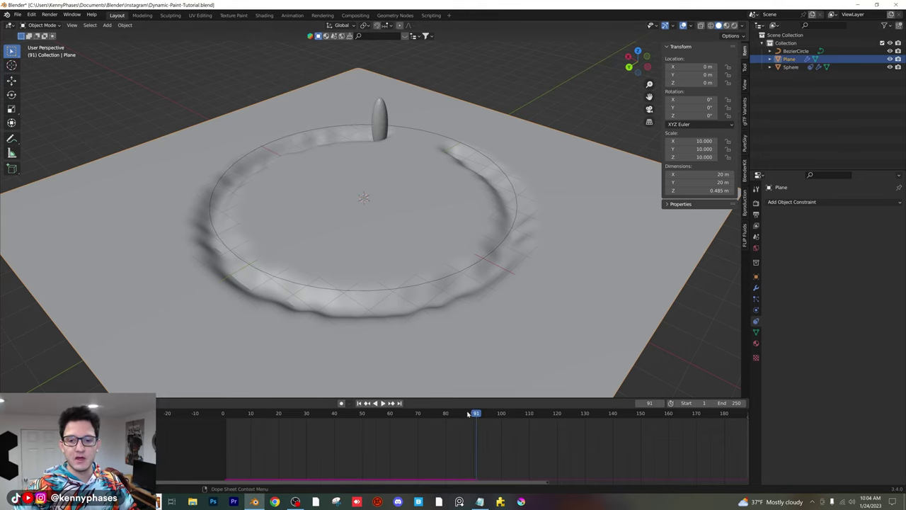
left_click_drag(468, 414, 380, 421)
scroll(416, 267, "down", 3)
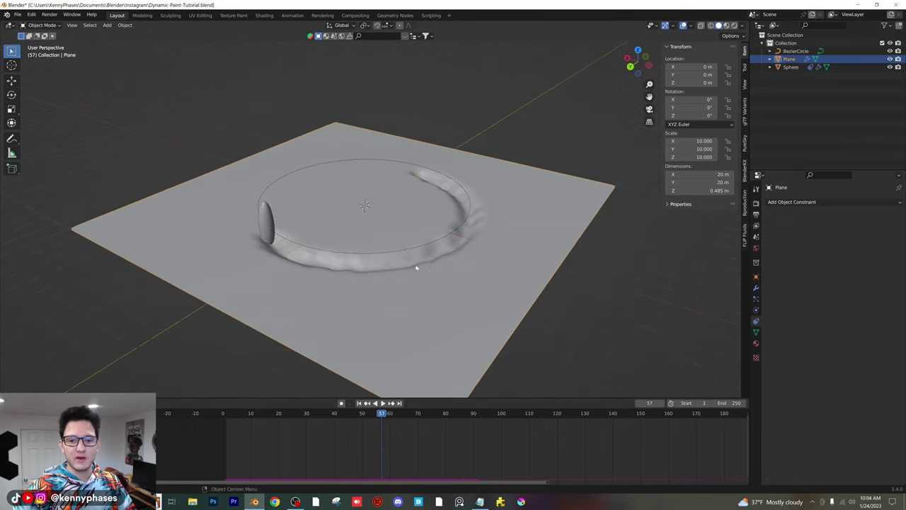
scroll(378, 279, "up", 1)
key("space")
left_click_drag(369, 417, 395, 420)
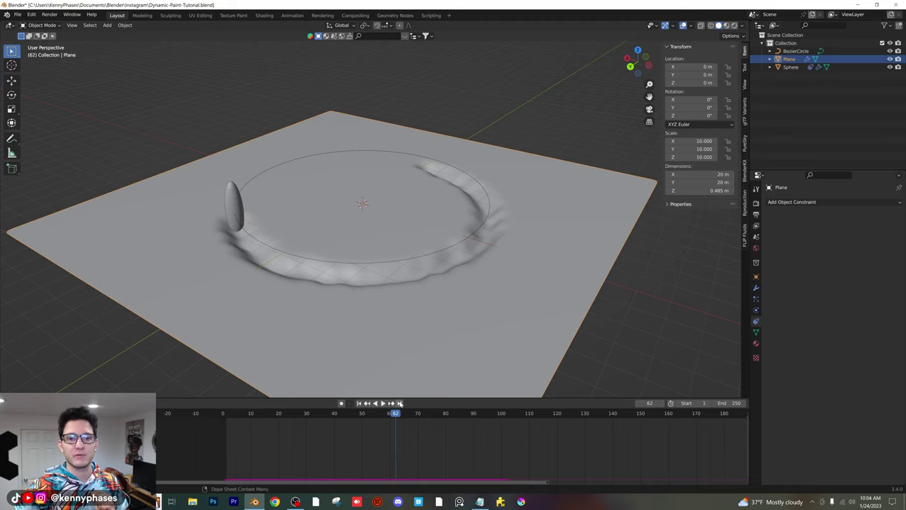
Delete the Bezier circle the sphere follows
scroll(356, 204, "down", 2)
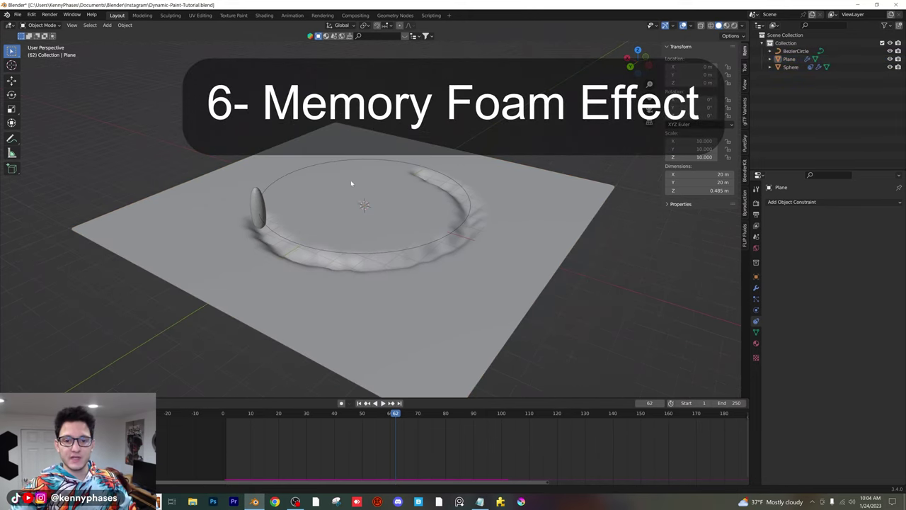
middle_click_drag(351, 183, 358, 184)
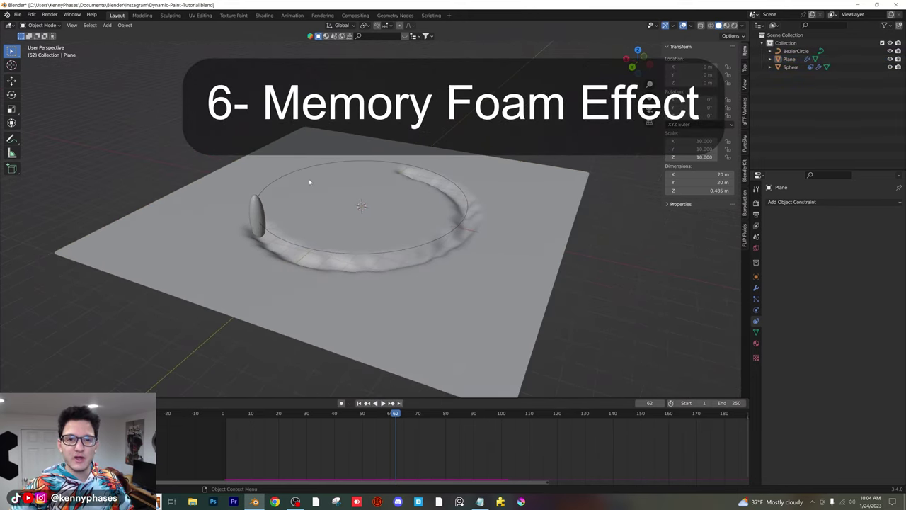
left_click(344, 161)
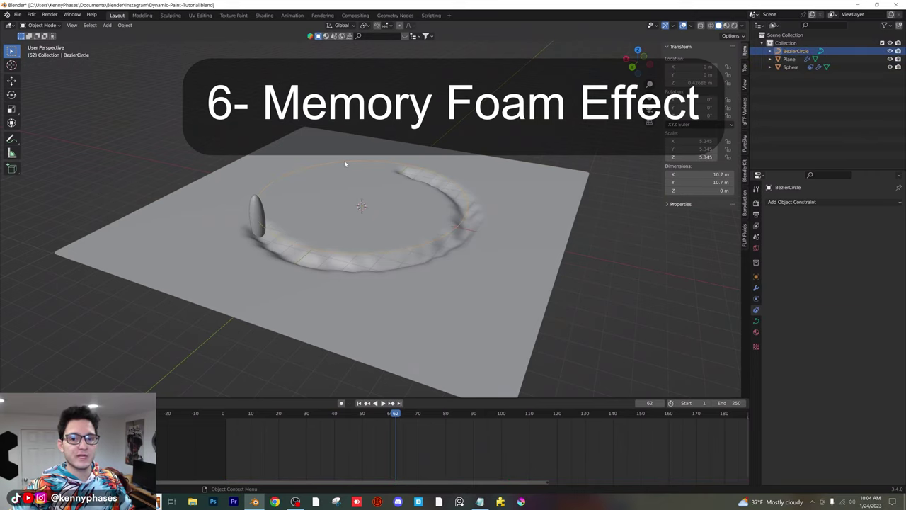
key("x")
left_click(344, 160)
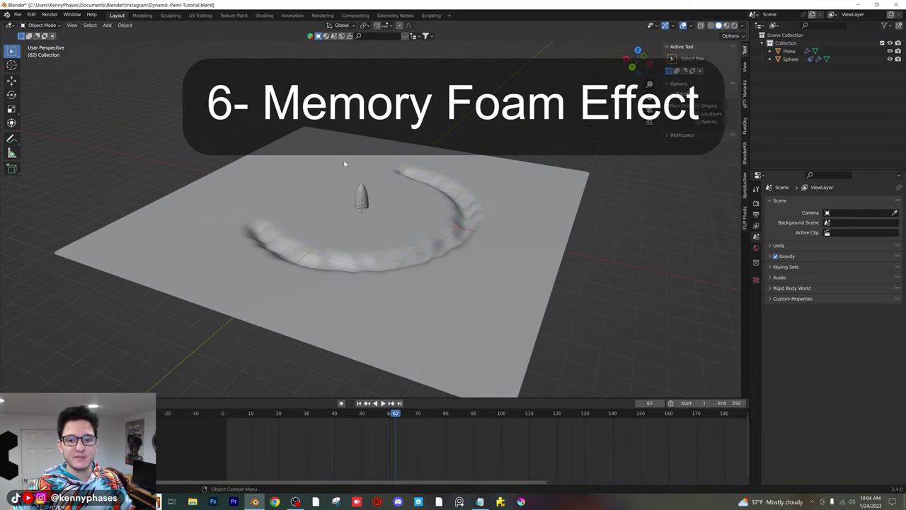
Raise the sphere along the Z axis to about 1.8 m above the plane's centre
left_click(362, 196)
middle_click_drag(389, 214, 372, 198)
key("g")
key("z")
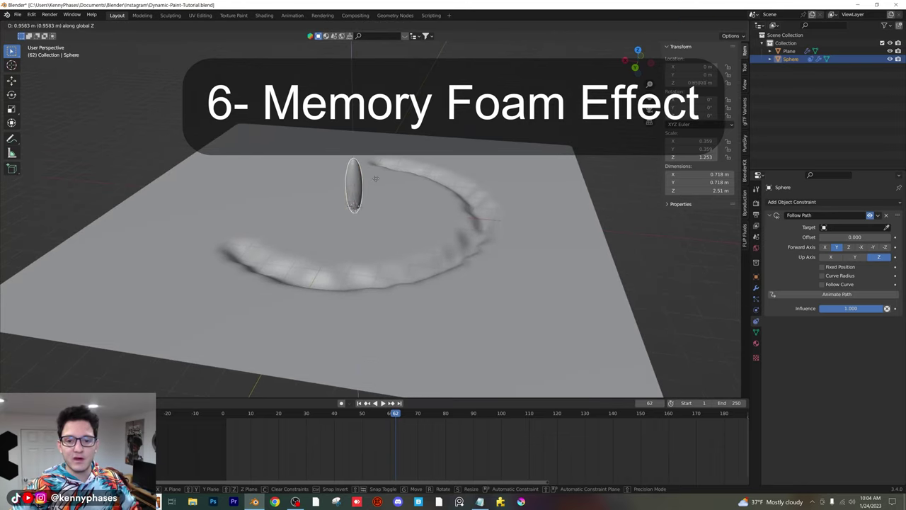
left_click(376, 178)
Scale the sphere into a wide, flattened ellipsoid about 5.4 m across and 2.6 m tall
key("s")
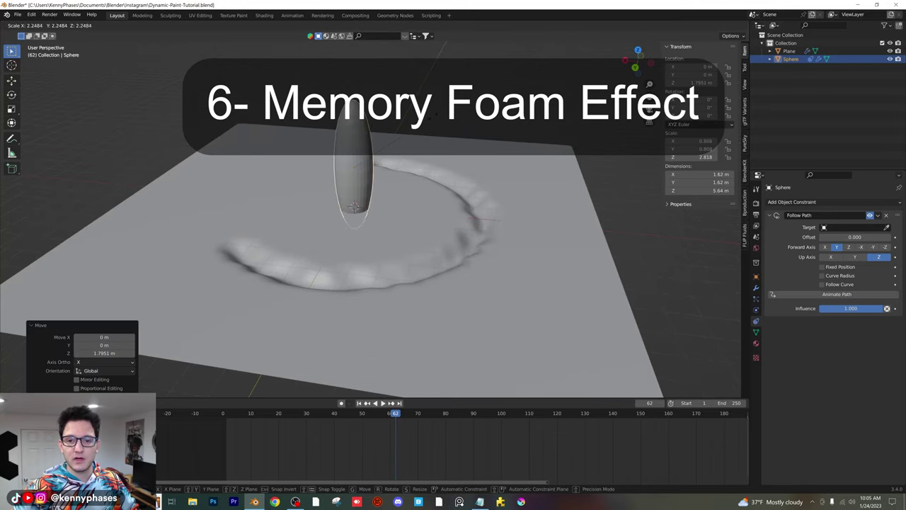
left_click(361, 152)
key("s")
key("z")
left_click(362, 162)
key("s")
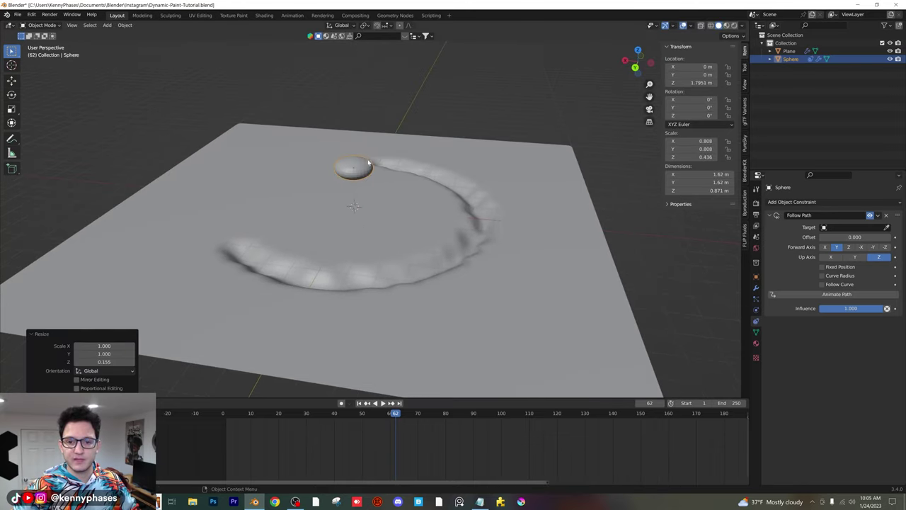
left_click(398, 136)
key("s")
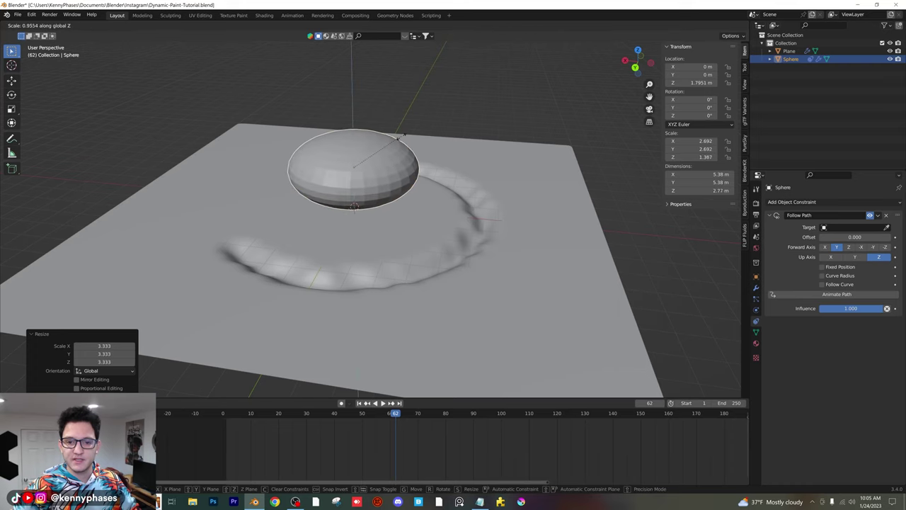
left_click(398, 138)
Return to frame 1 and enable Dissolve on the plane's Dynamic Paint canvas surface
left_click(457, 210)
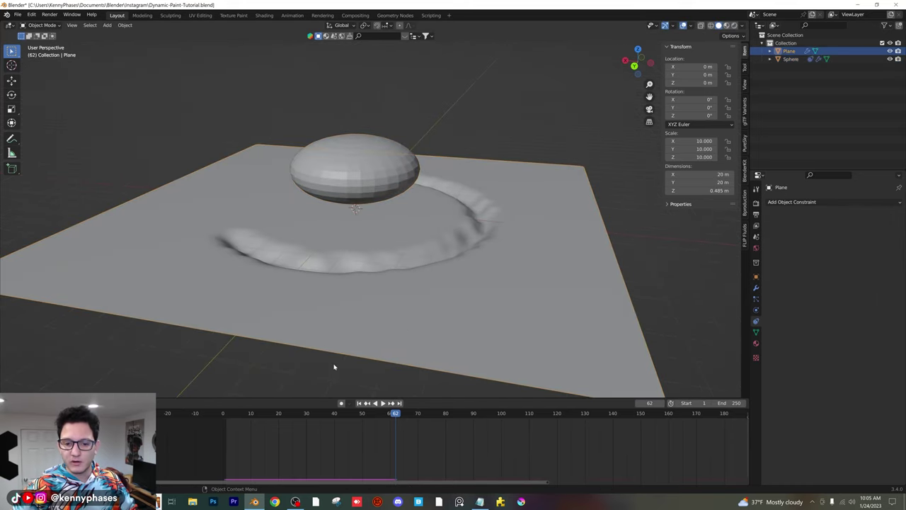
left_click(228, 414)
key("space")
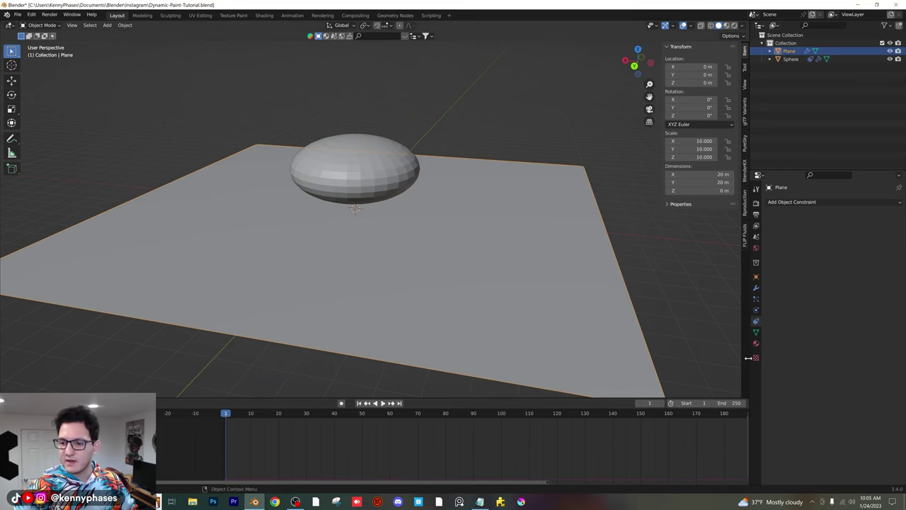
left_click(756, 309)
scroll(812, 375, "down", 2)
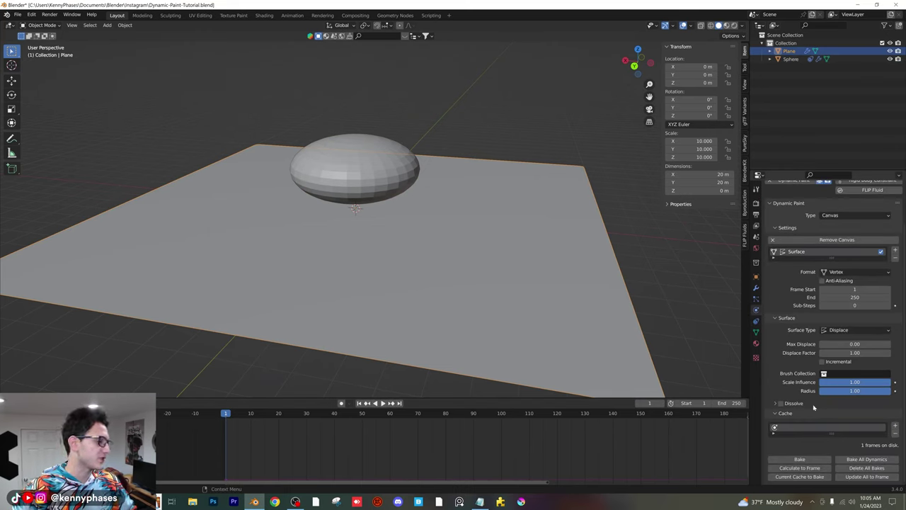
left_click(775, 403)
scroll(772, 393, "down", 1)
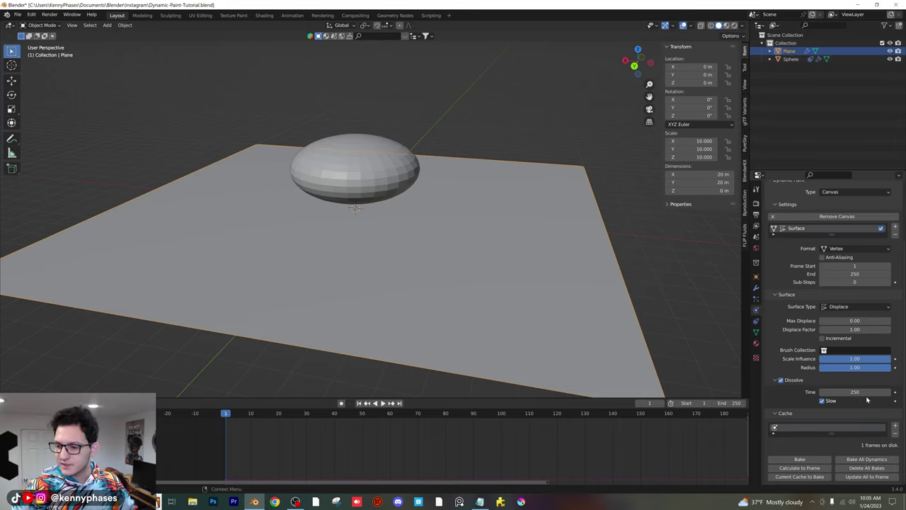
Play the animation while lowering the sphere into the plane and lifting it out to examine the dissolving dent
middle_click_drag(366, 245, 422, 216)
middle_click_drag(375, 157, 412, 208)
left_click(394, 189)
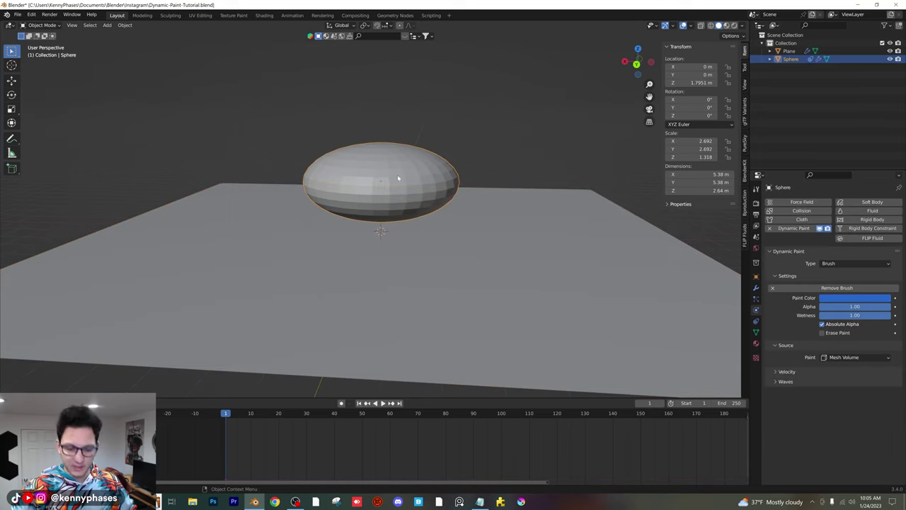
key("space")
key("g")
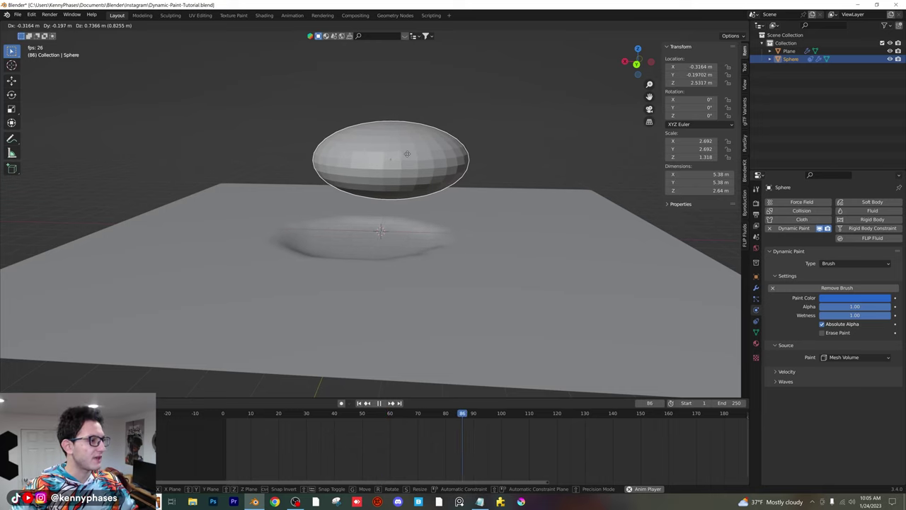
left_click(408, 156)
key("space")
Set the plane canvas's Dissolve time to 100
left_click(425, 297)
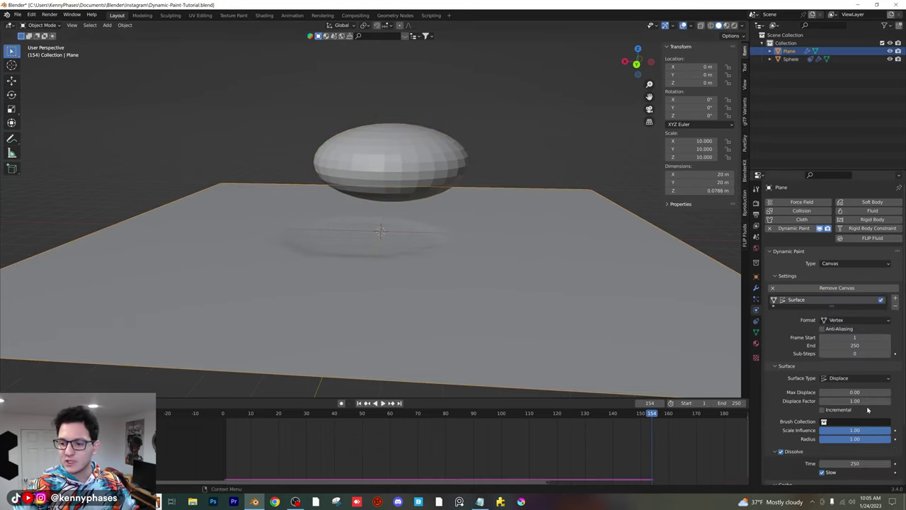
scroll(854, 425, "down", 2)
left_click(854, 425)
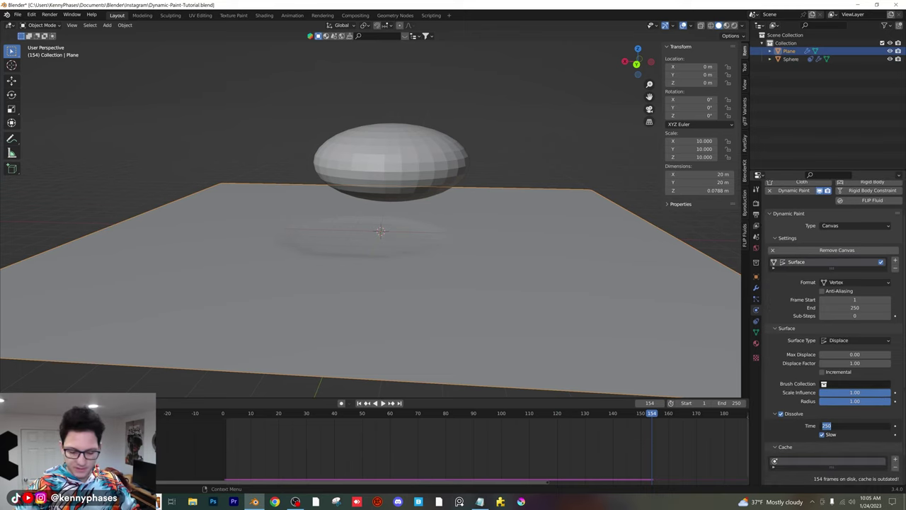
type("100")
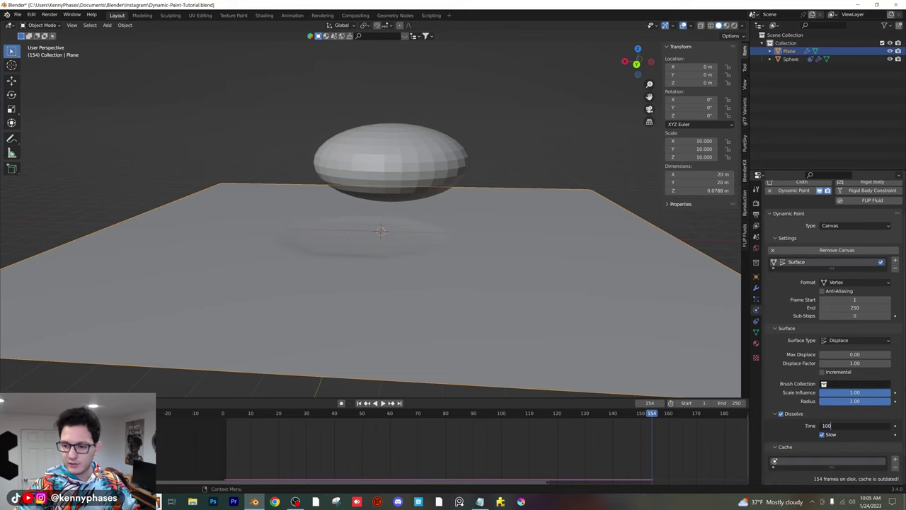
key("Return")
Replay from frame 1 while moving the sphere in and out of the plane to examine the faster dissolve
left_click(226, 414)
key("space")
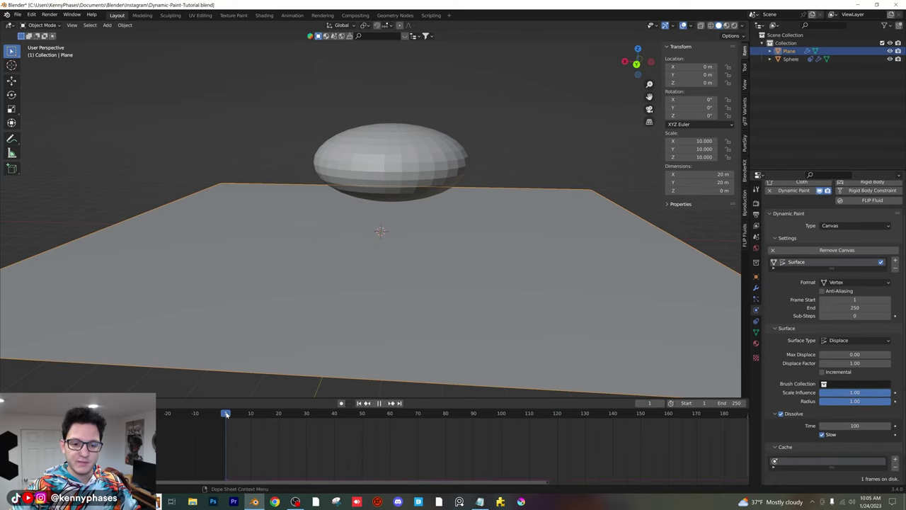
key("space")
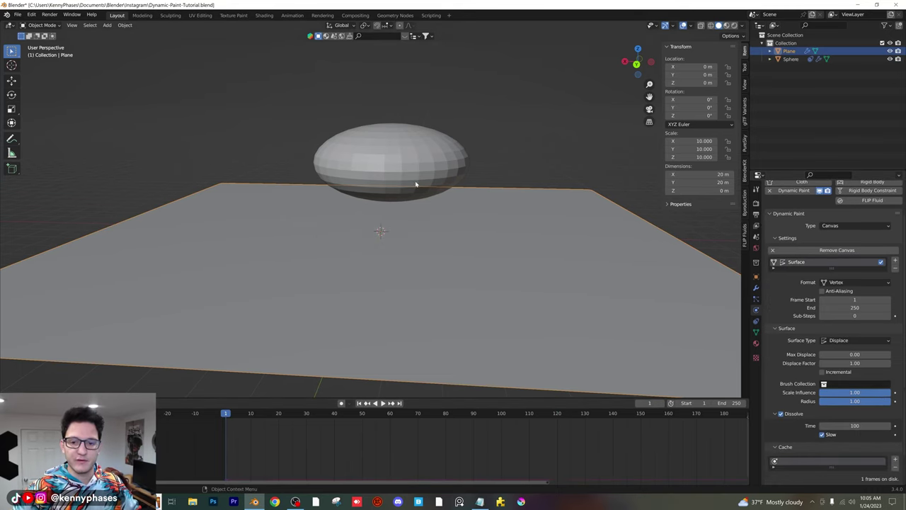
left_click(408, 172)
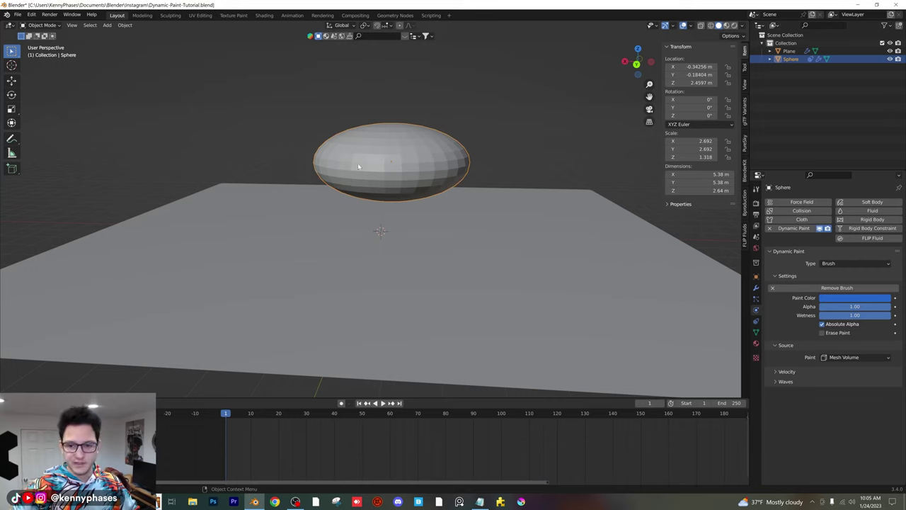
key("space")
key("g")
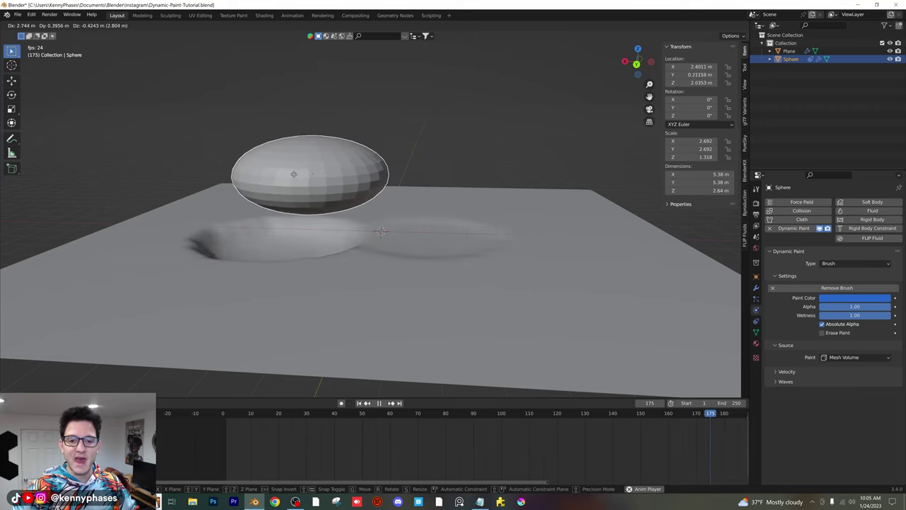
left_click(333, 360)
key("space")
middle_click_drag(333, 360, 295, 192)
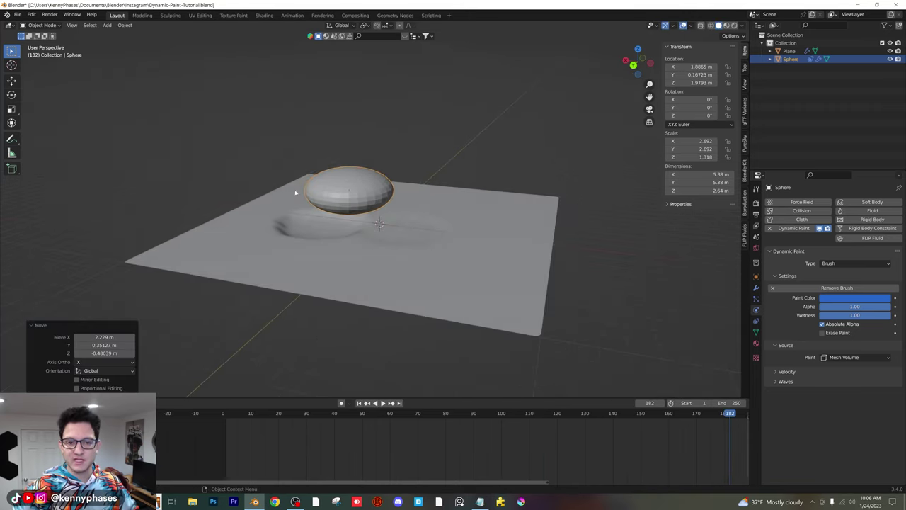
Add a cube and move it about 16.8 m along the X axis, beside the plane
left_click(107, 24)
mouse_move(117, 34)
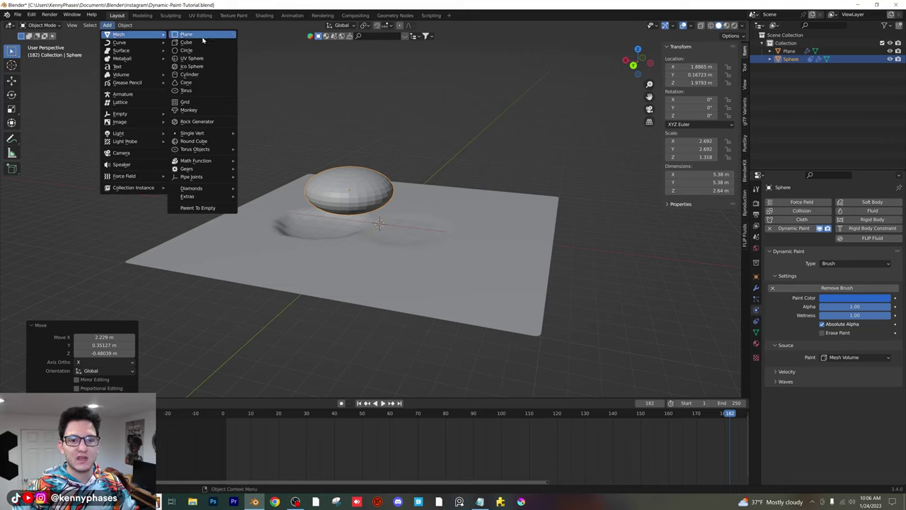
left_click(203, 41)
scroll(424, 212, "down", 3)
key("g")
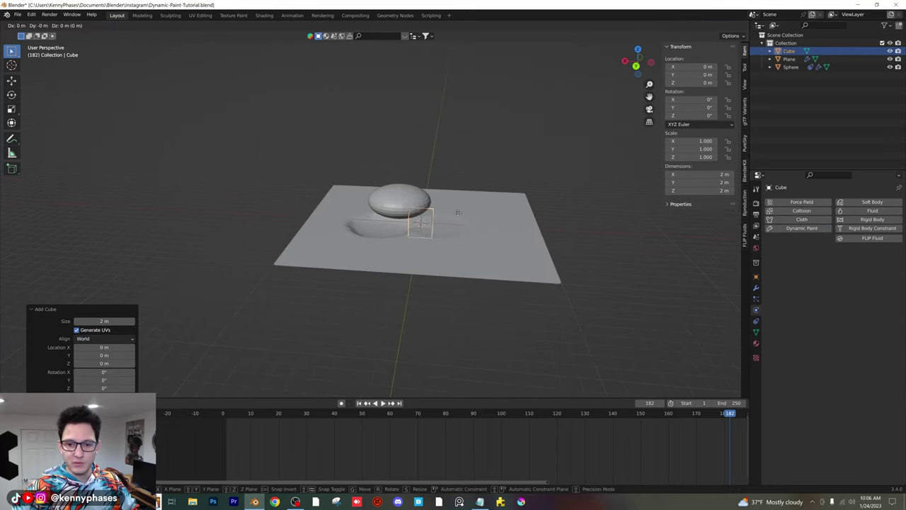
key("x")
left_click(273, 205)
Scale the cube to about 7.4 m wide and flatten it along Z to about 3.9 m tall
key("s")
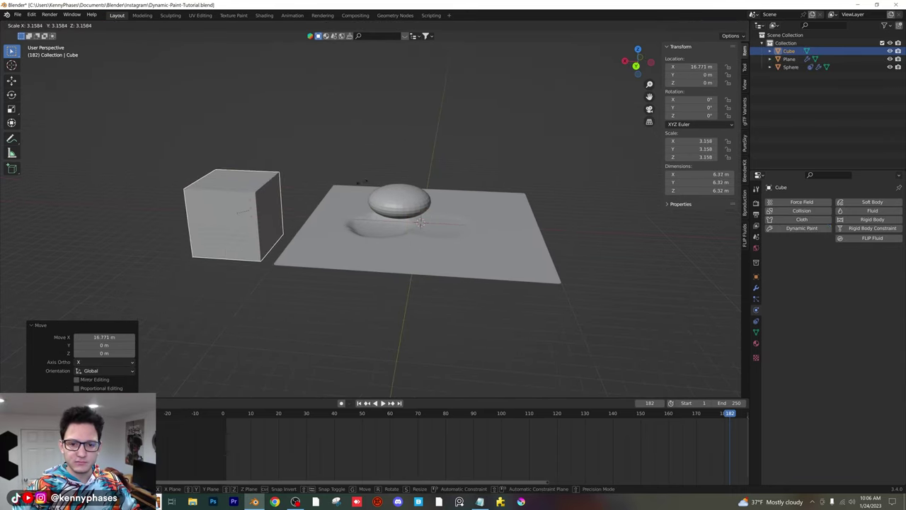
left_click(273, 204)
key("s")
key("z")
left_click(274, 205)
Subdivide the cube's mesh with 20 cuts in Edit Mode and return to Object Mode
key("Tab")
right_click(271, 201)
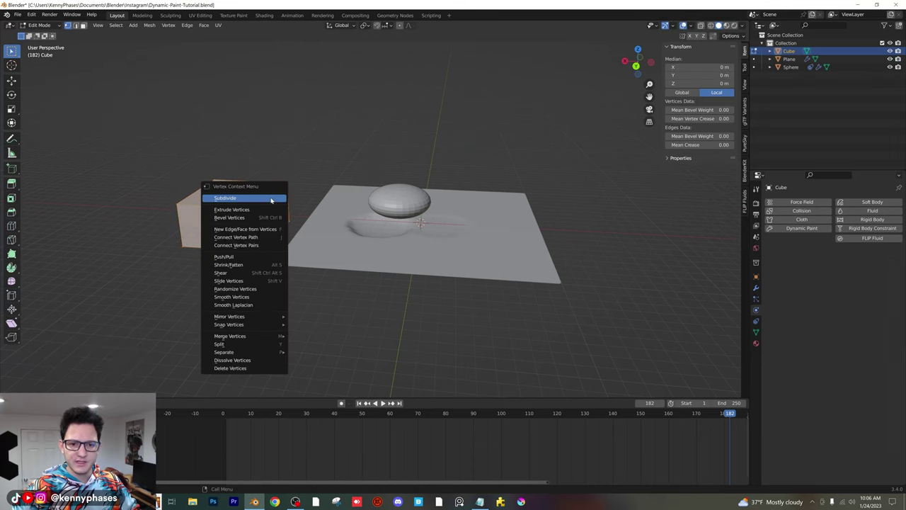
left_click(272, 201)
left_click(106, 335)
type("20")
key("Return")
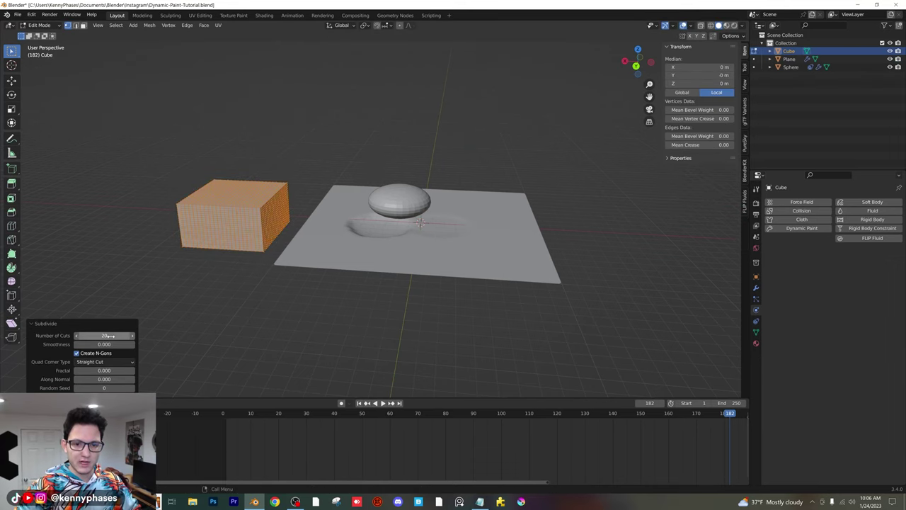
middle_click_drag(244, 211, 384, 217)
key("Tab")
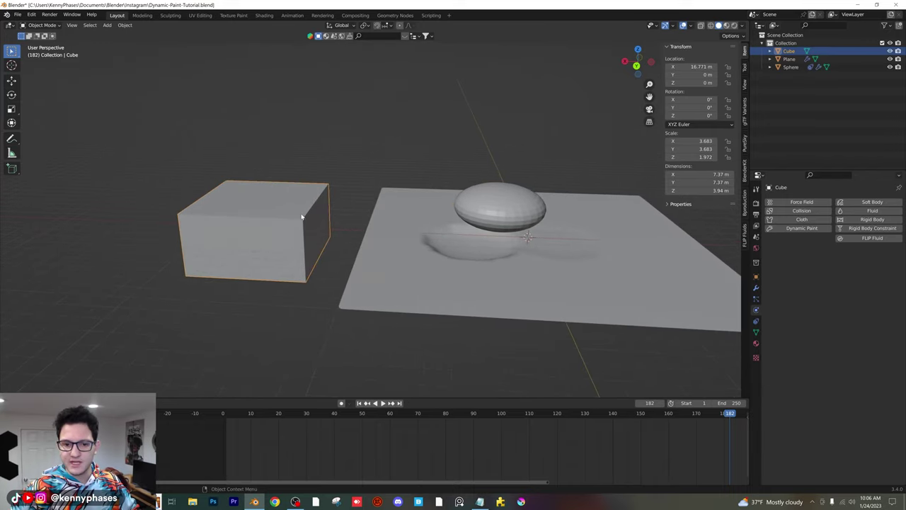
Add Dynamic Paint physics to the cube and make it a canvas
left_click(800, 228)
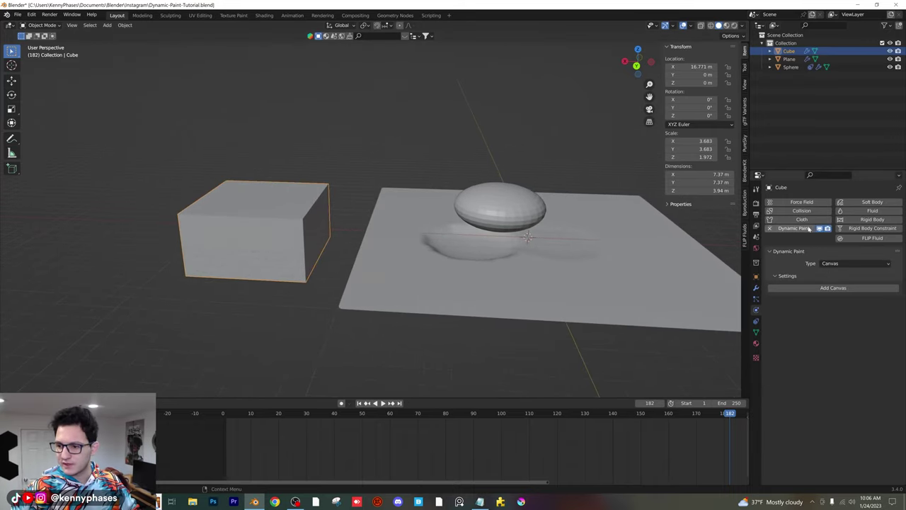
left_click(833, 288)
scroll(824, 393, "down", 3)
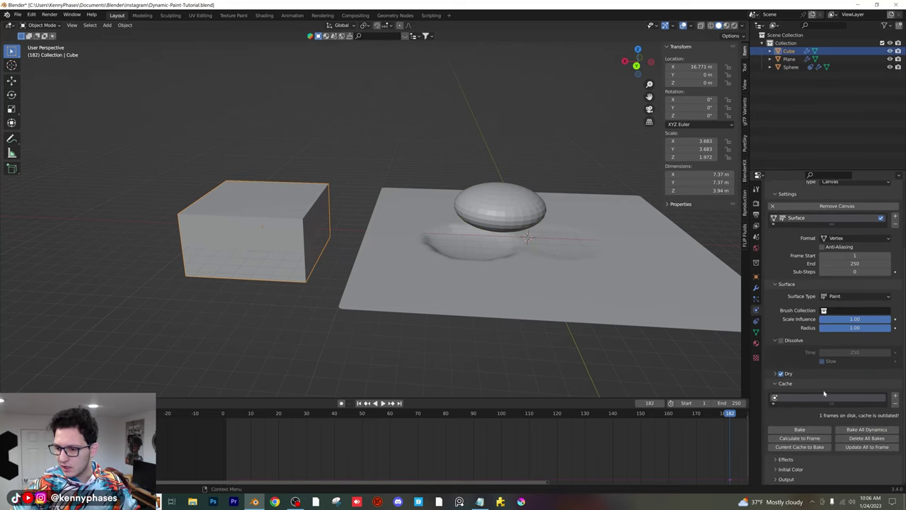
Set the cube's canvas surface type to Displace and enable Dissolve with a time of 100
left_click(849, 296)
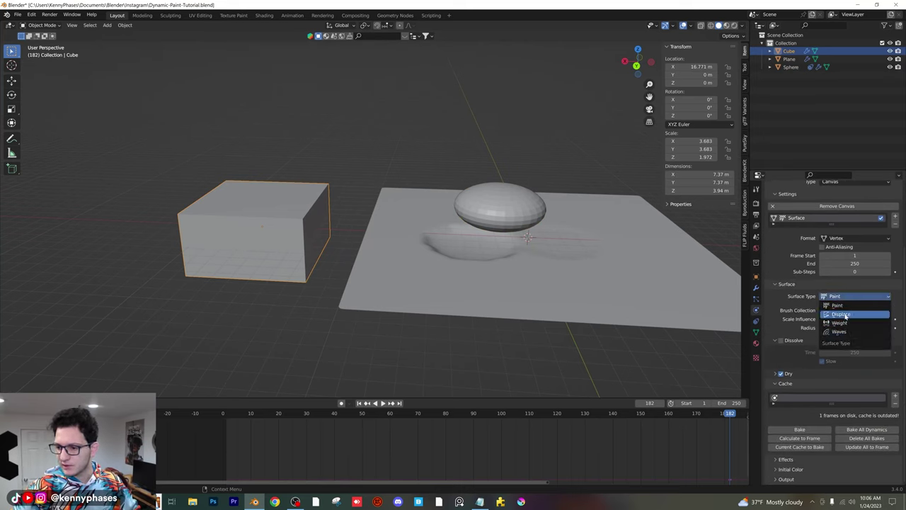
left_click(841, 314)
left_click(781, 379)
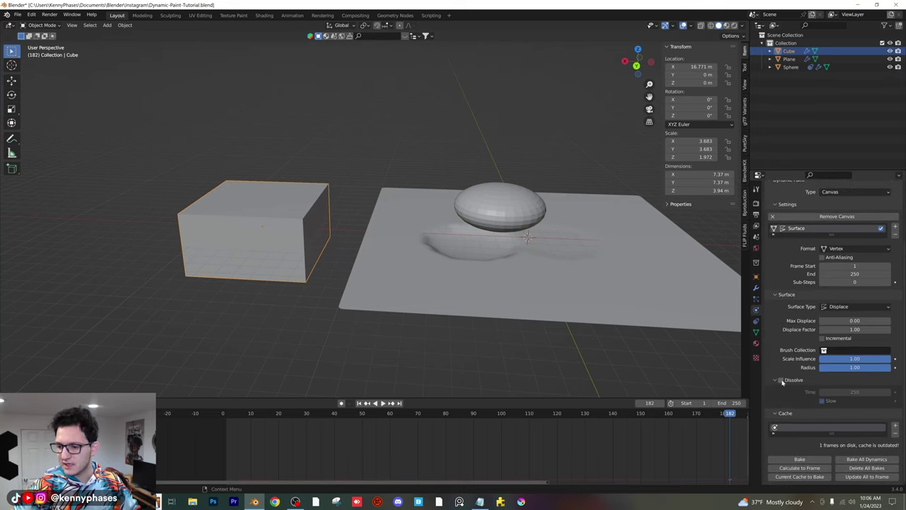
left_click_drag(826, 393, 858, 394)
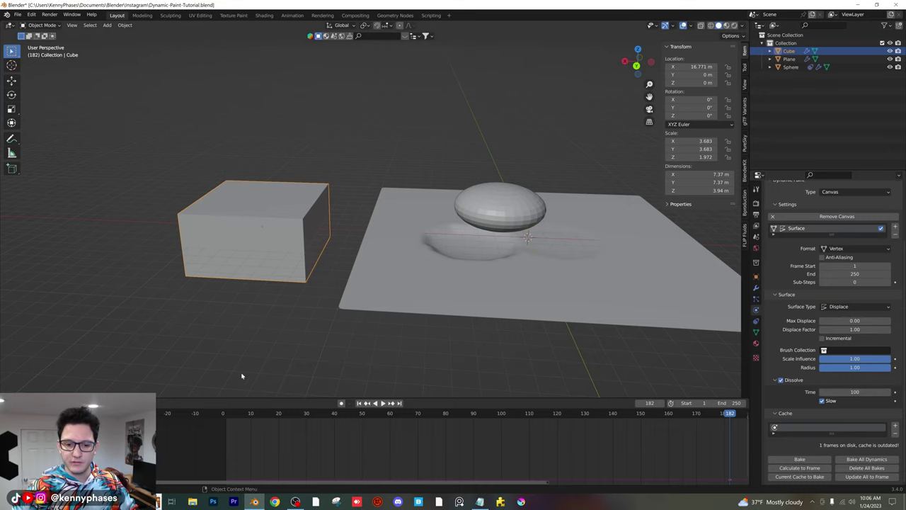
Play the animation from frame 1 while moving the sphere from the plane across the cube's top to dent it, and stop playback
key("shift+Left")
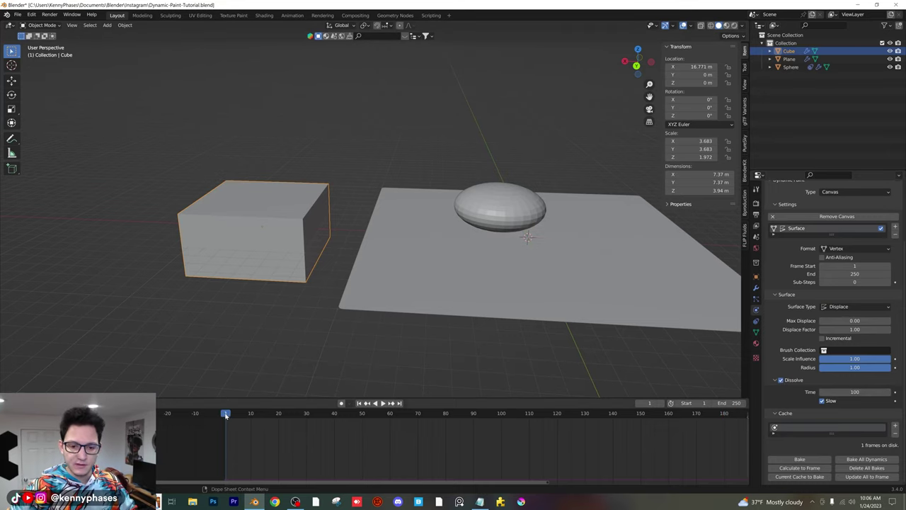
left_click(518, 203)
key("space")
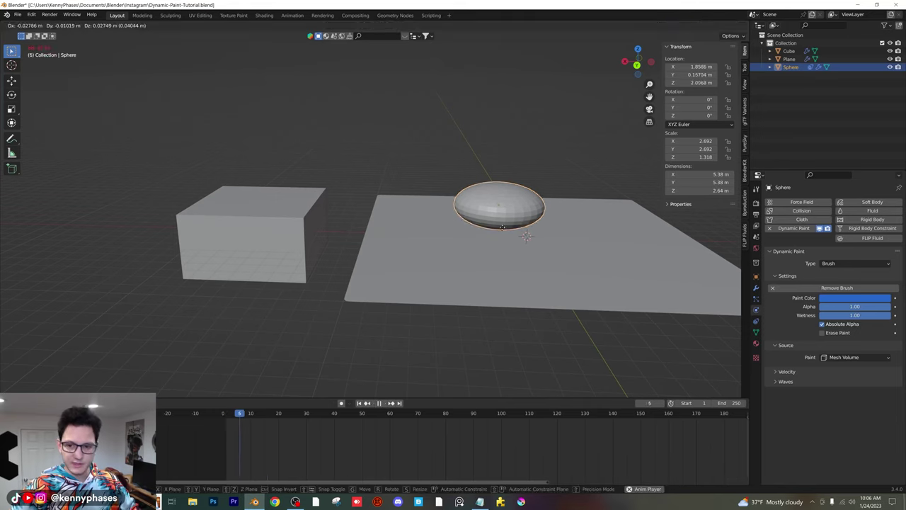
key("g")
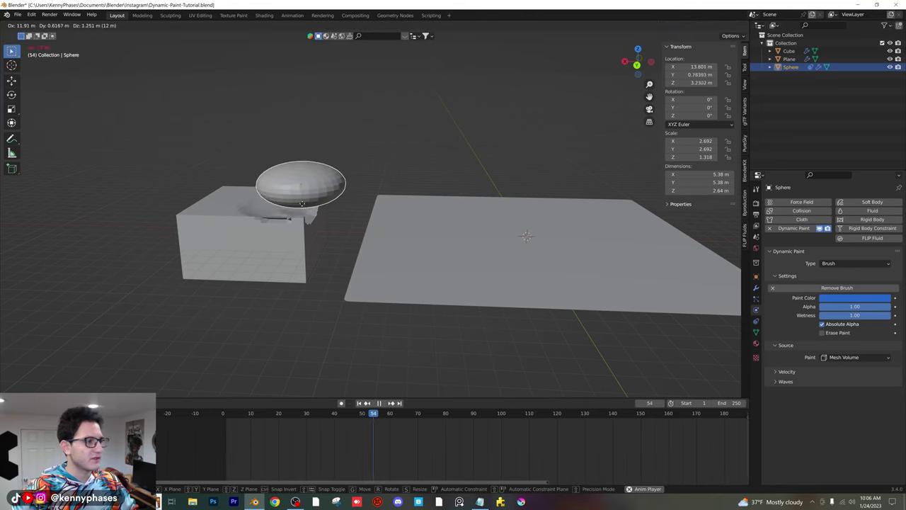
left_click(308, 183)
key("space")
middle_click_drag(308, 183, 481, 229)
scroll(467, 232, "up", 3)
Add a Subdivision Surface modifier to the cube with 2 viewport levels and shade it smooth with Auto Smooth
left_click(419, 221)
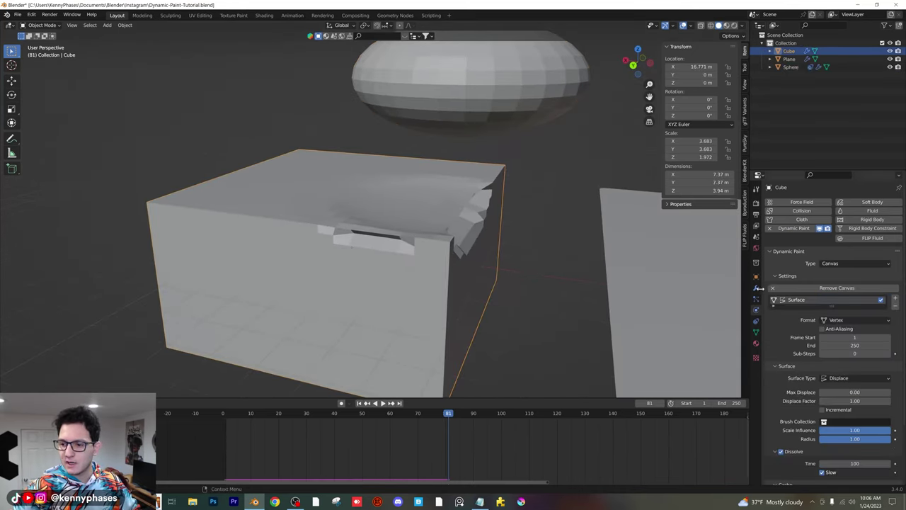
left_click(756, 288)
left_click(810, 202)
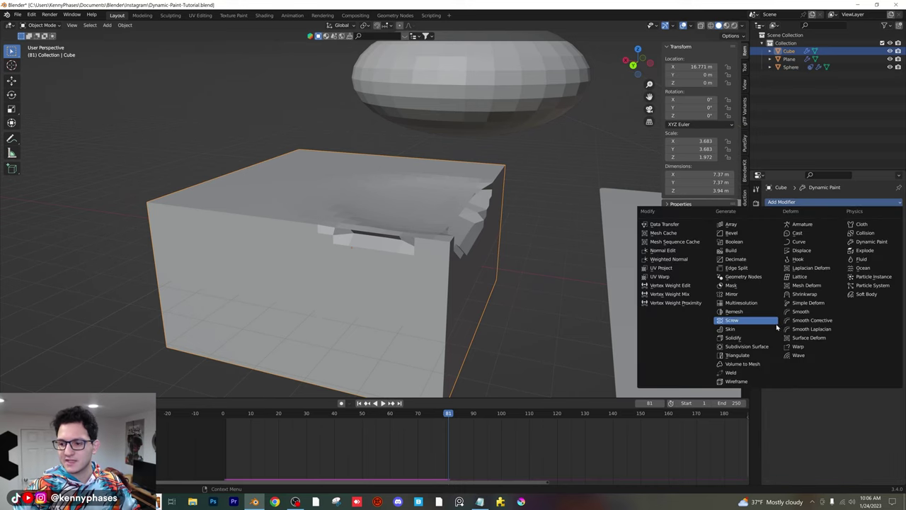
left_click(743, 344)
scroll(506, 259, "up", 2)
left_click_drag(846, 263, 860, 263)
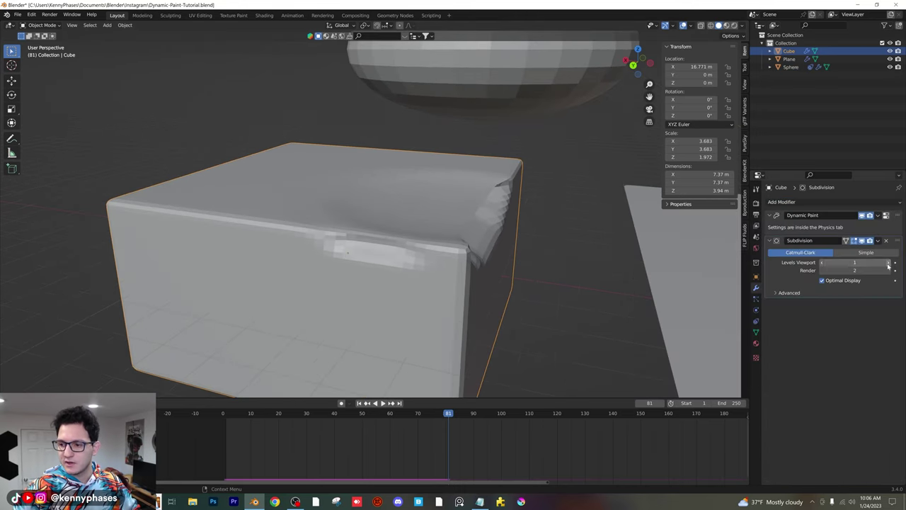
right_click(420, 212)
left_click(410, 208)
Replay from frame 1 while pushing the sphere into the smoothed cube's top edges, leaving it raised above the cube
key("shift+Left")
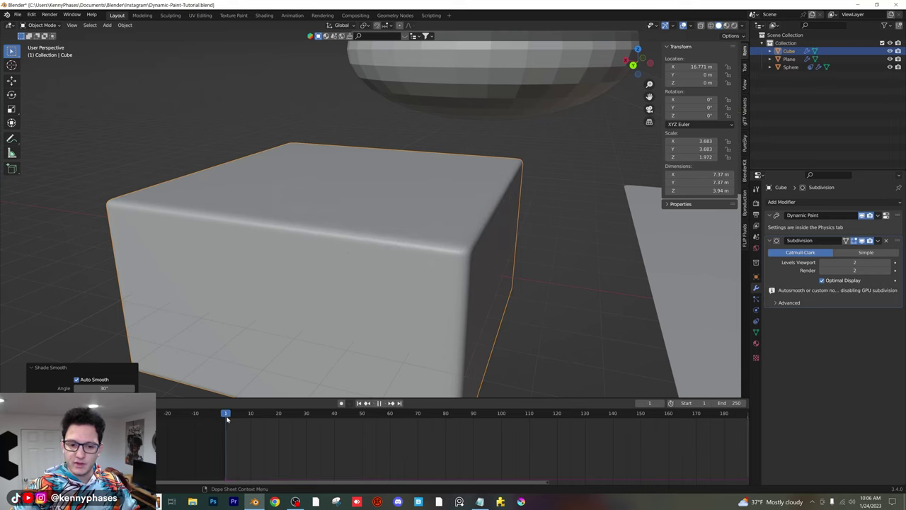
scroll(378, 255, "down", 3)
left_click(460, 156)
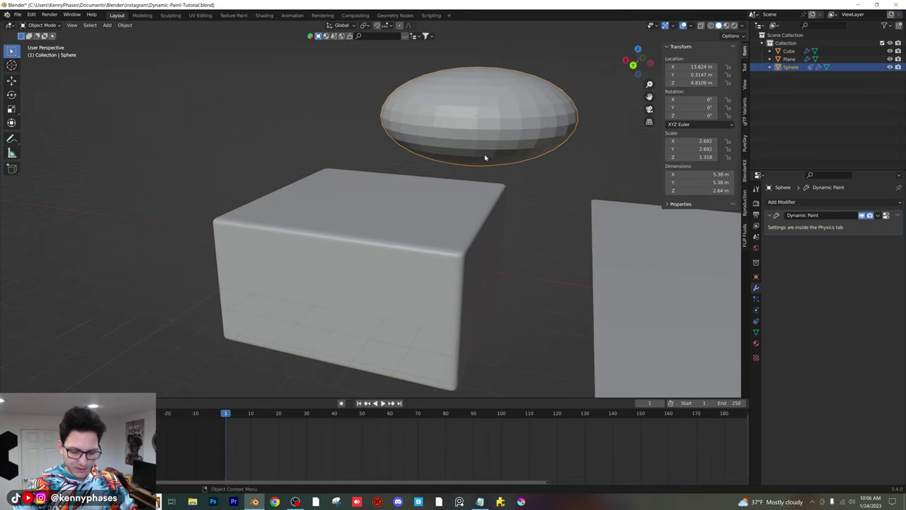
key("space")
key("g")
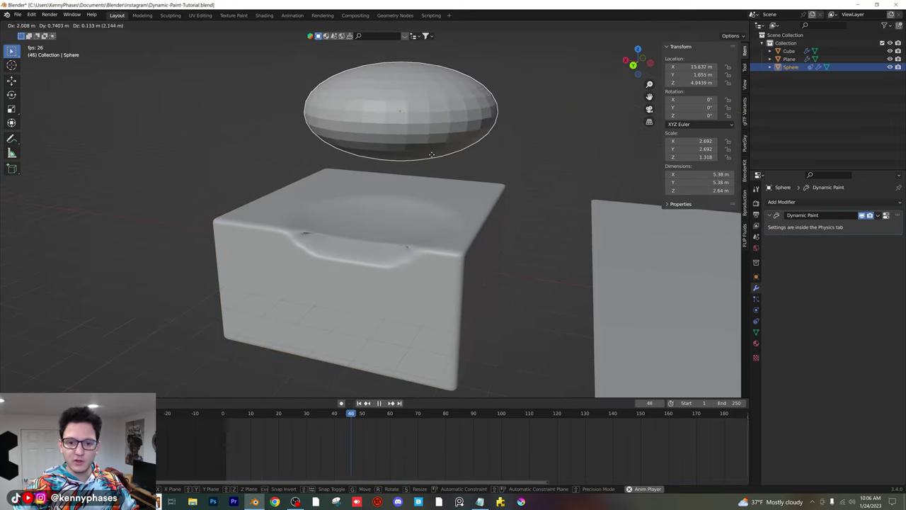
left_click(457, 176)
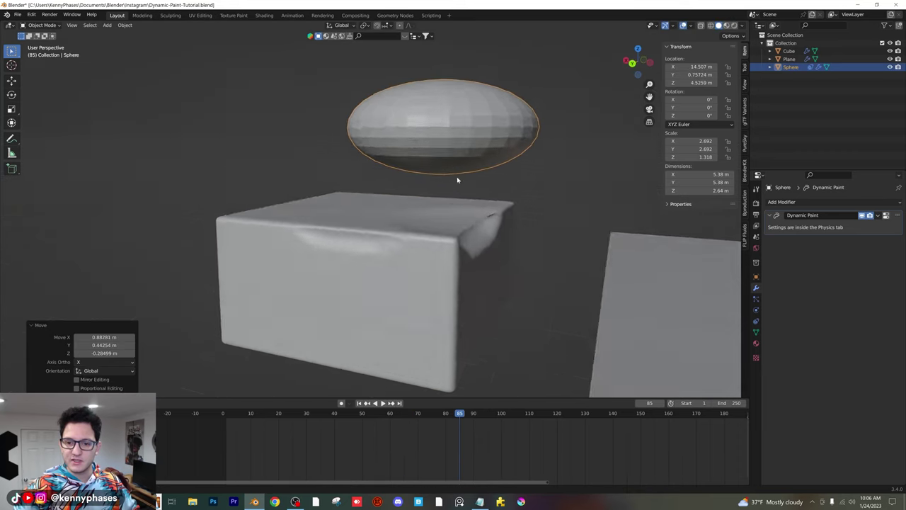
key("space")
Scale the cube up to about 12.6 m wide and flatten it along Z to about 4.4 m tall
middle_click_drag(472, 222, 442, 234)
left_click(443, 235)
scroll(442, 234, "down", 2)
key("s")
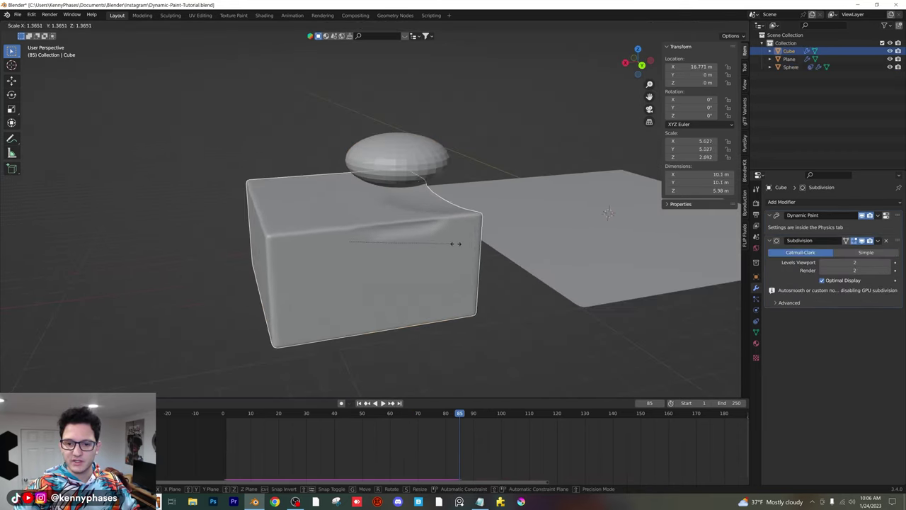
left_click(435, 212)
key("s")
key("z")
left_click(420, 247)
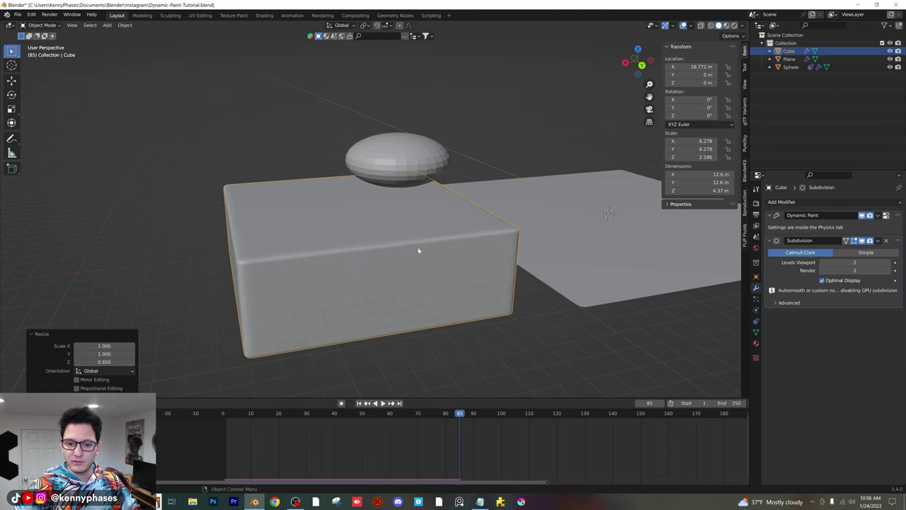
Play from frame 1 while pressing the sphere into several spots on the enlarged cube's top, lift it clear and stop playback
left_click(225, 417)
scroll(336, 176, "up", 2)
middle_click_drag(336, 177, 400, 196)
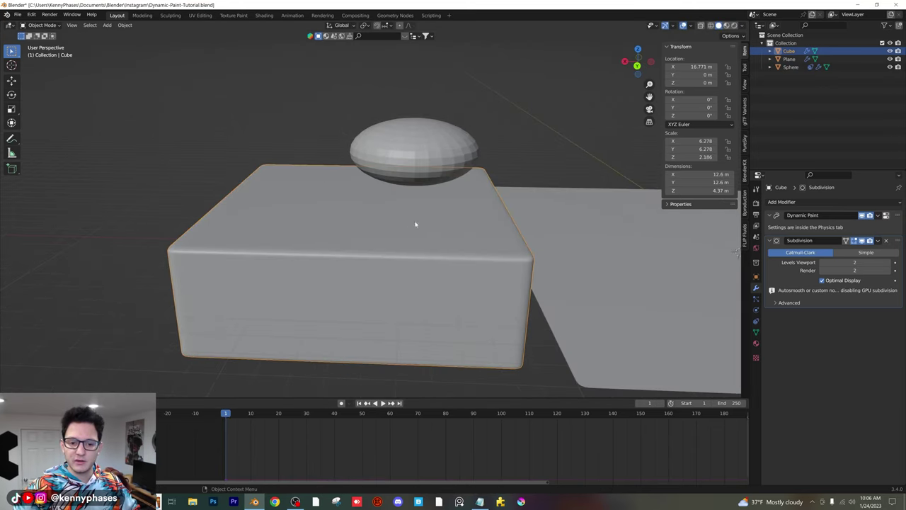
left_click(422, 161)
key("space")
key("g")
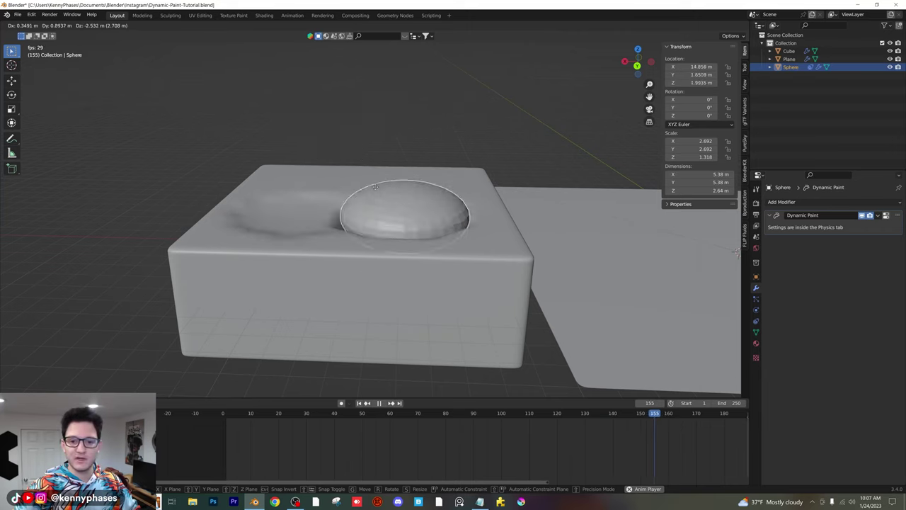
left_click(319, 160)
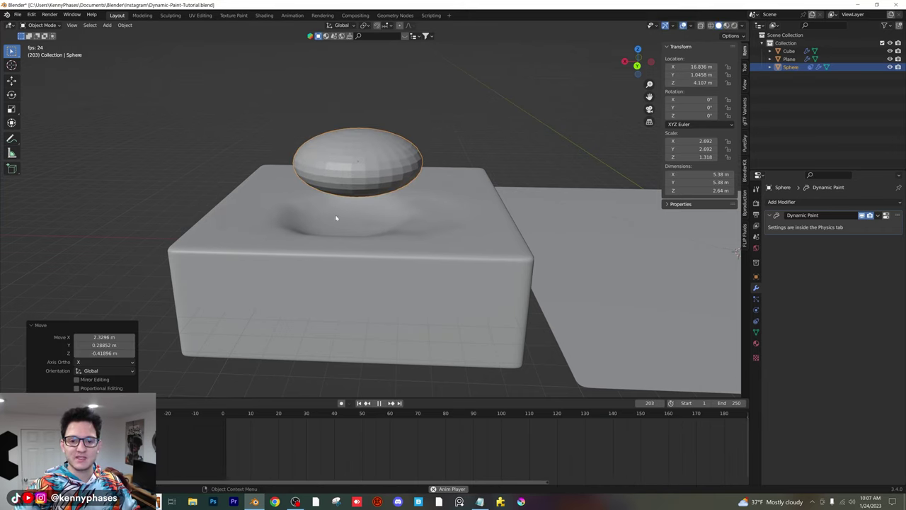
key("space")
middle_click_drag(329, 205, 350, 218)
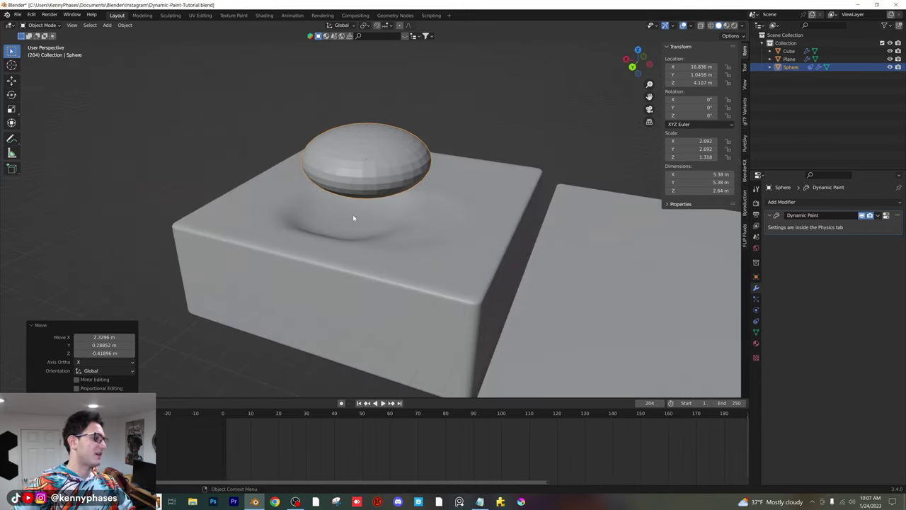